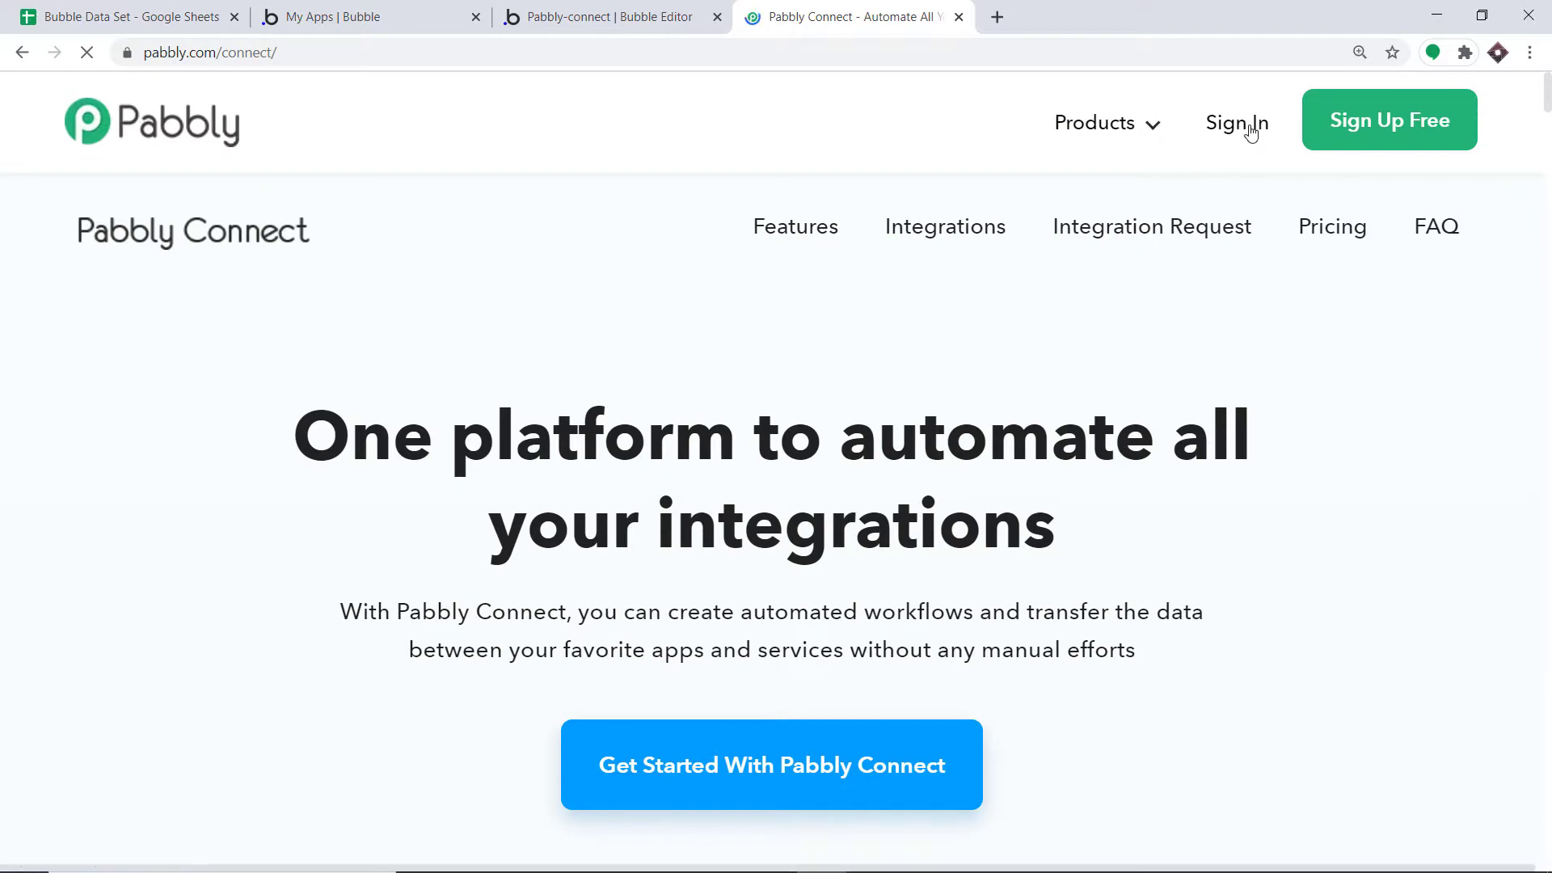
# Sign in and open Connect from All Apps to reach the dashboard of 209 workflows
pyautogui.click(1250, 132)
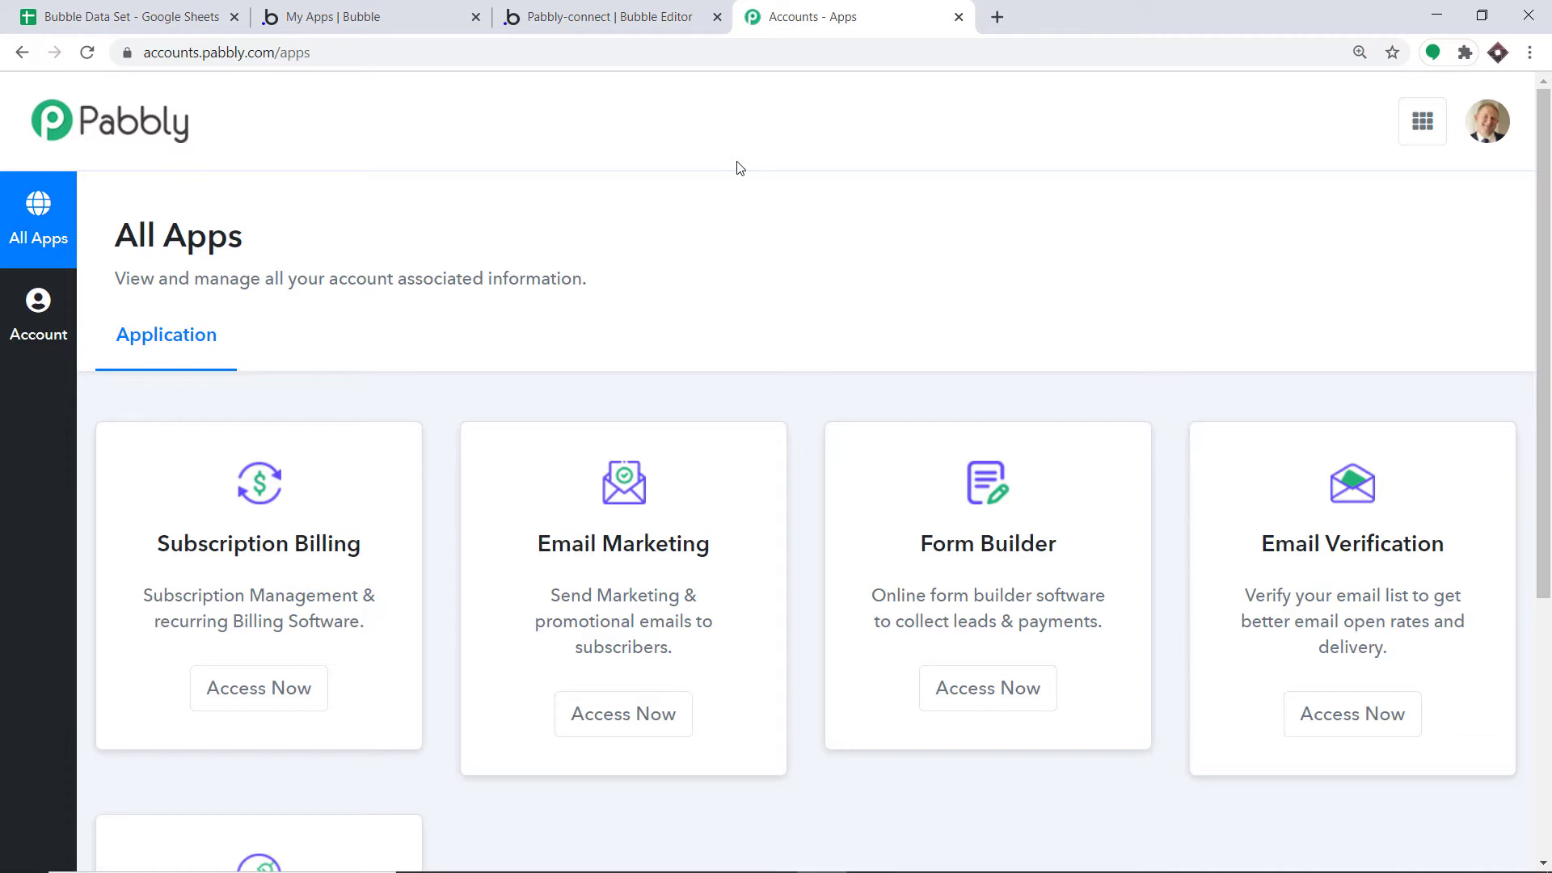
pyautogui.scroll(-5, 742, 186)
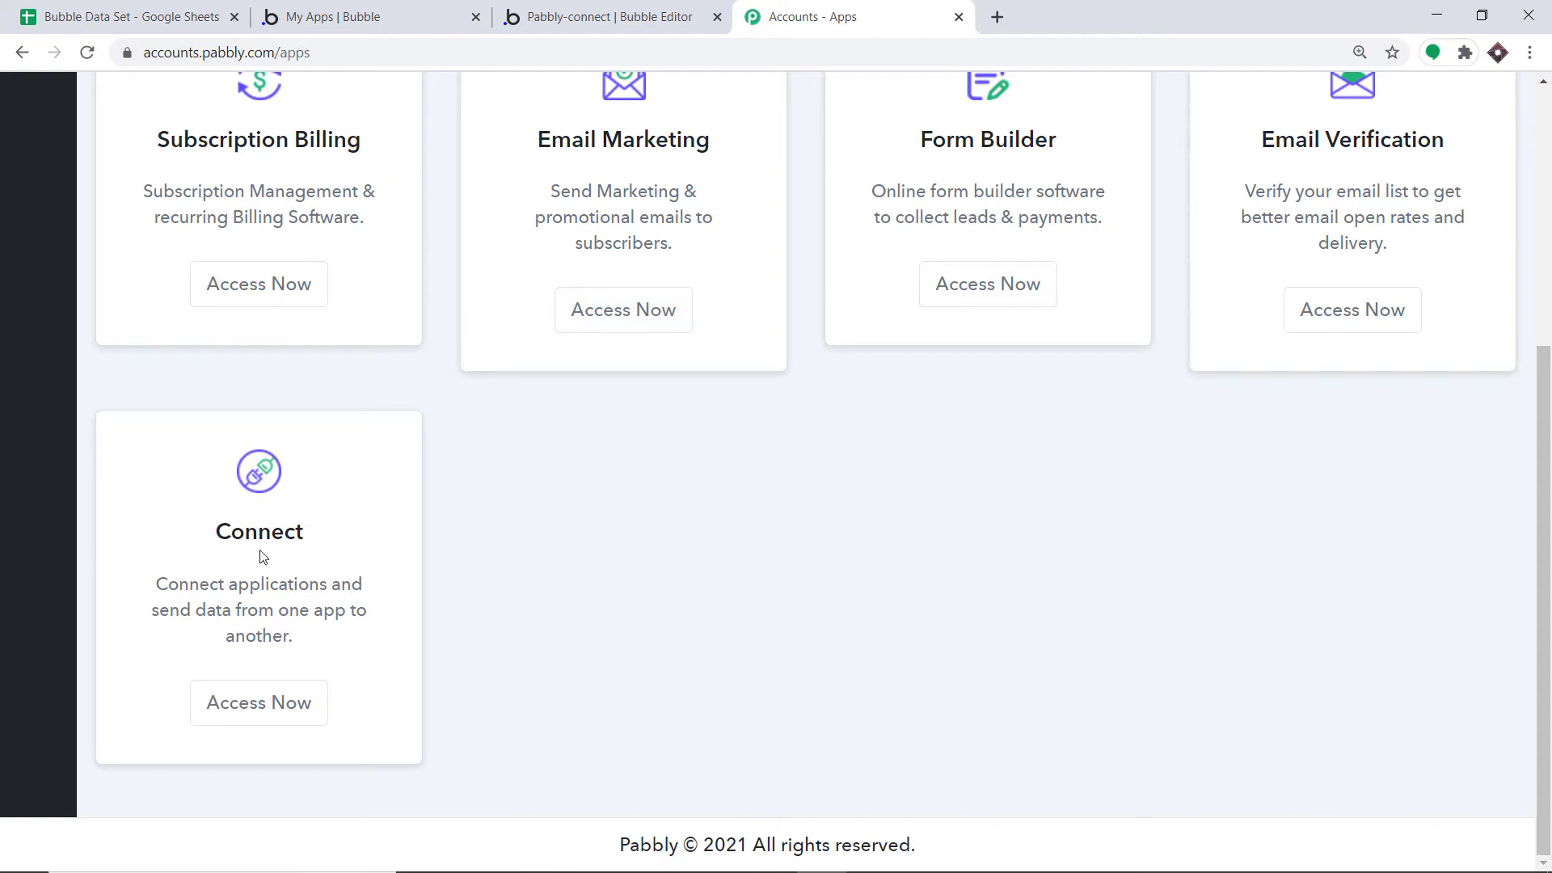
pyautogui.click(277, 707)
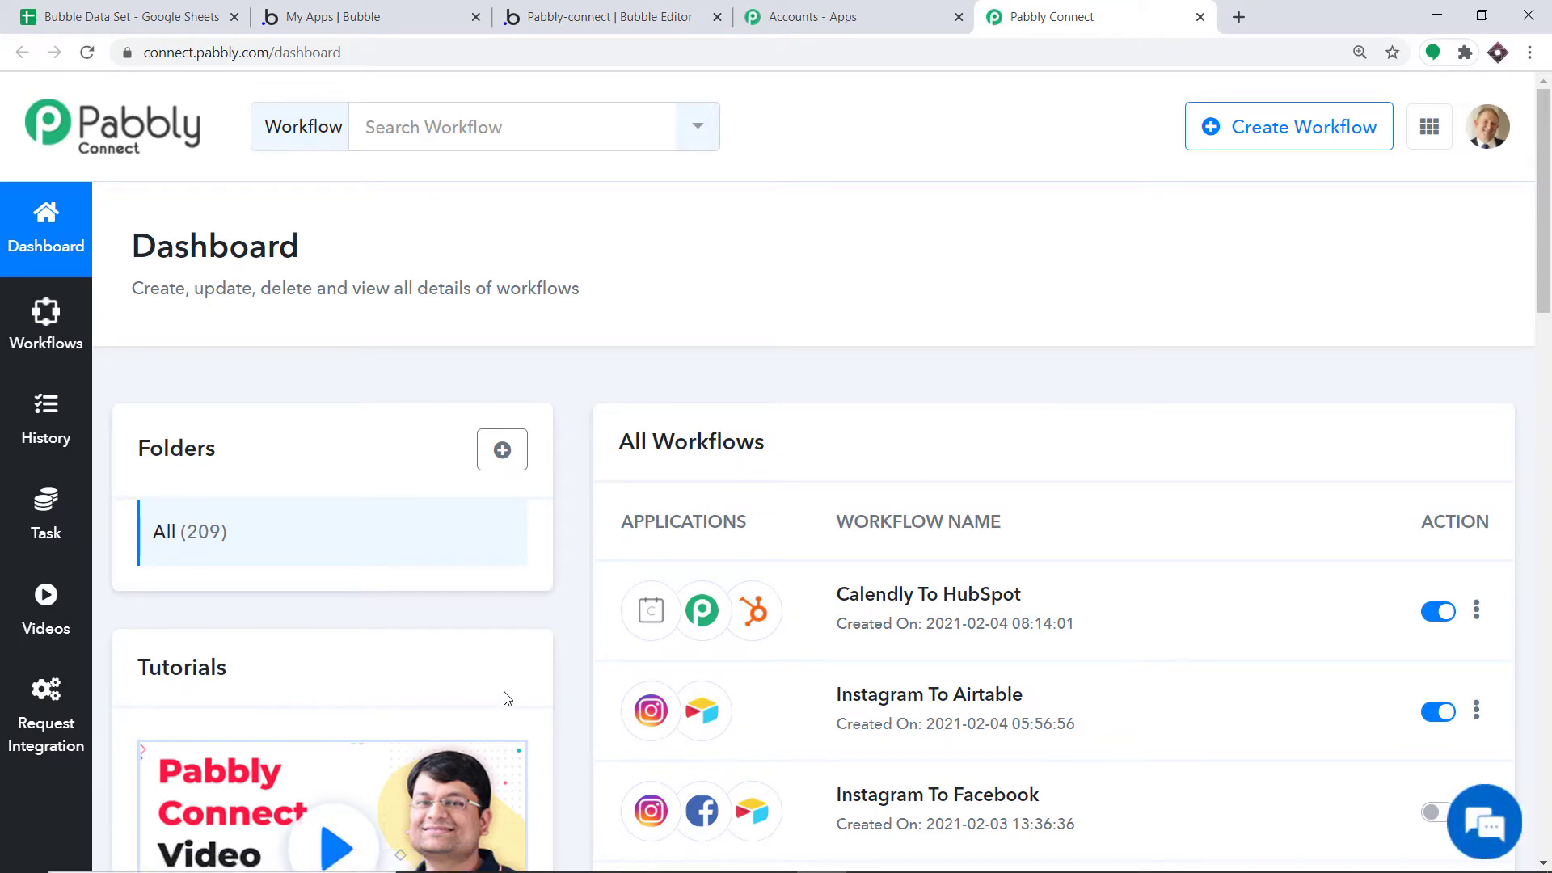
# Create a new workflow named 'Google Sheets To Bubble'
pyautogui.click(1261, 145)
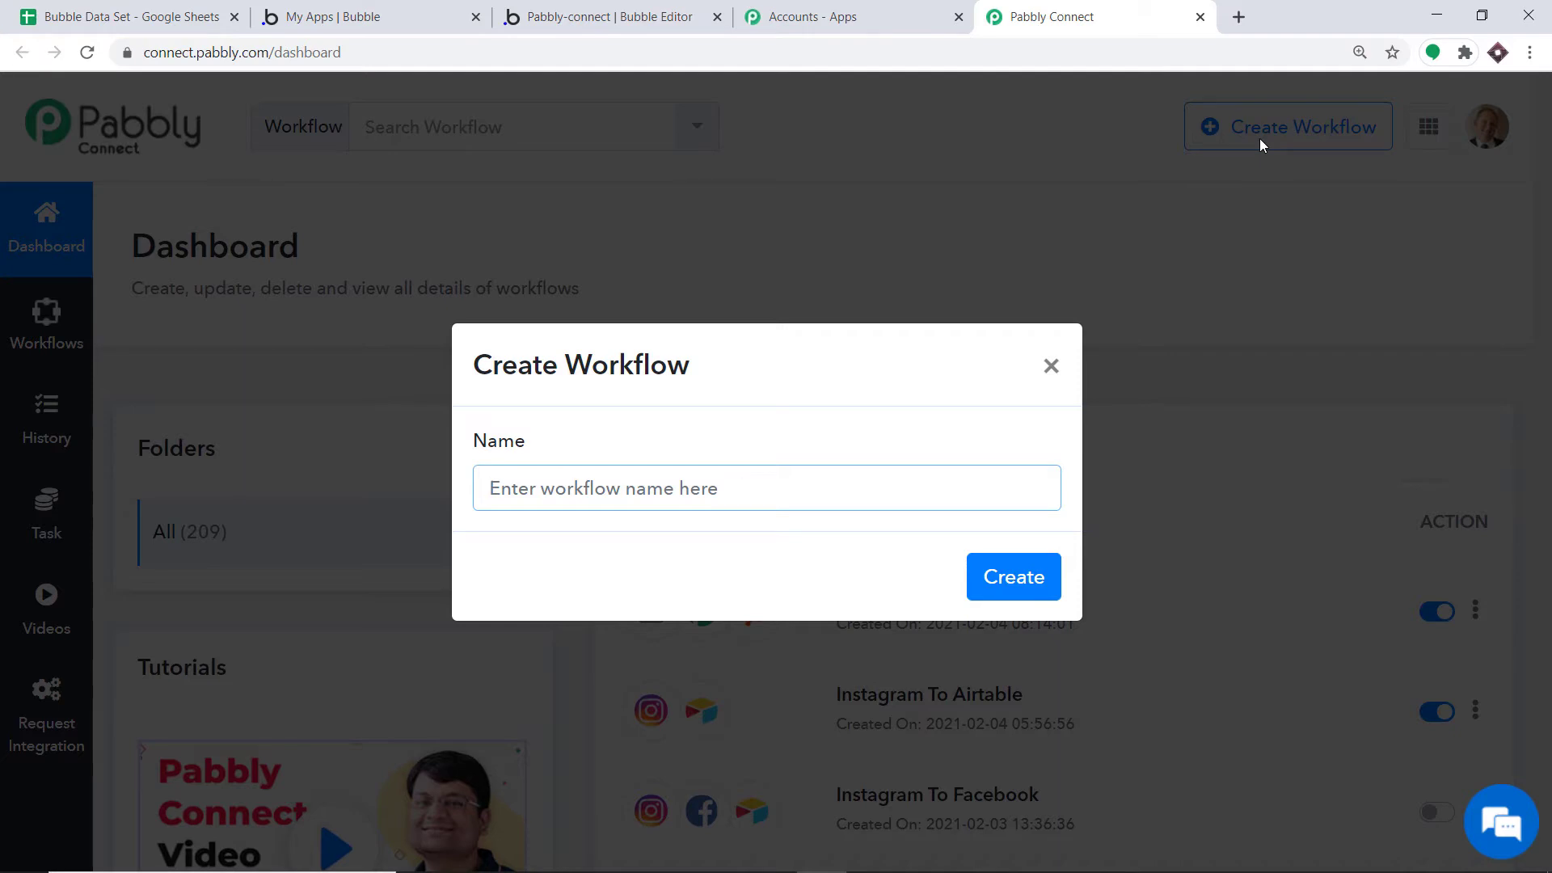
pyautogui.write('Googl')
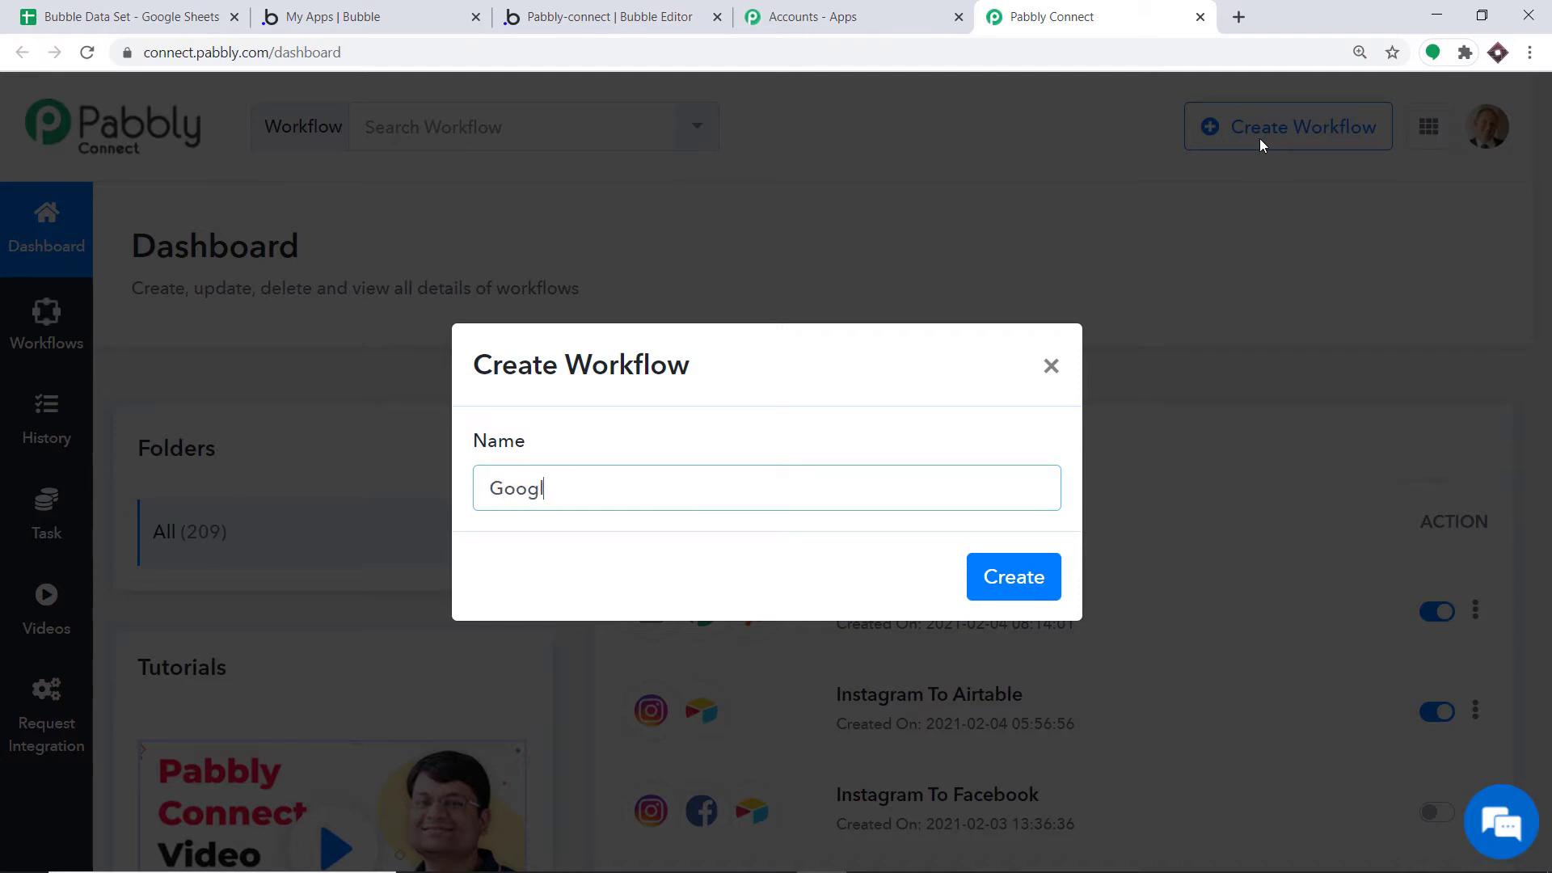
pyautogui.write('e Sheets To Bubble')
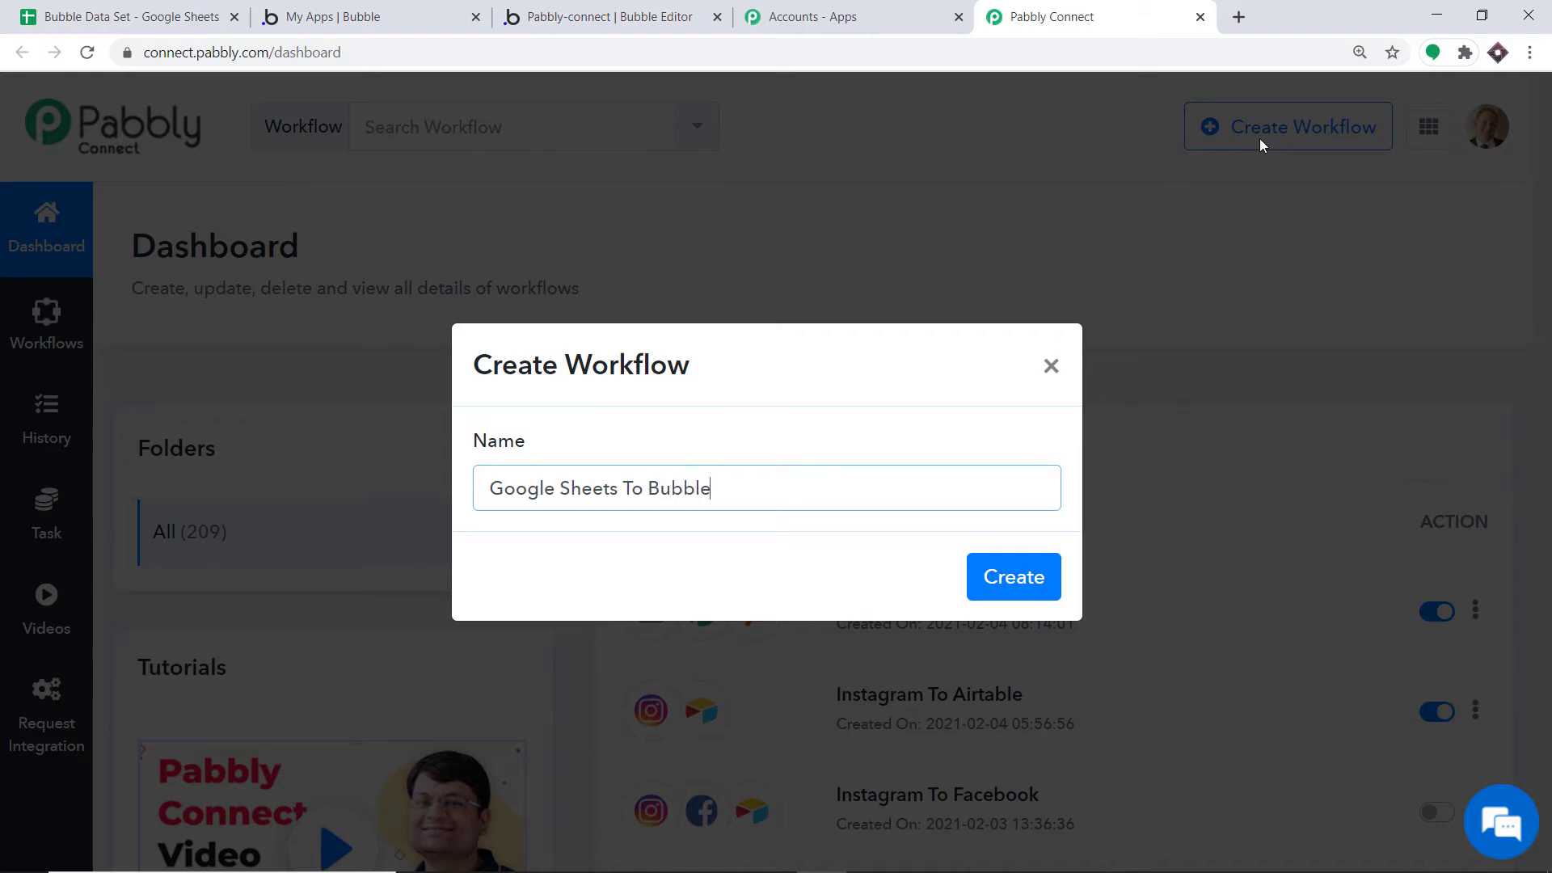
pyautogui.click(1002, 575)
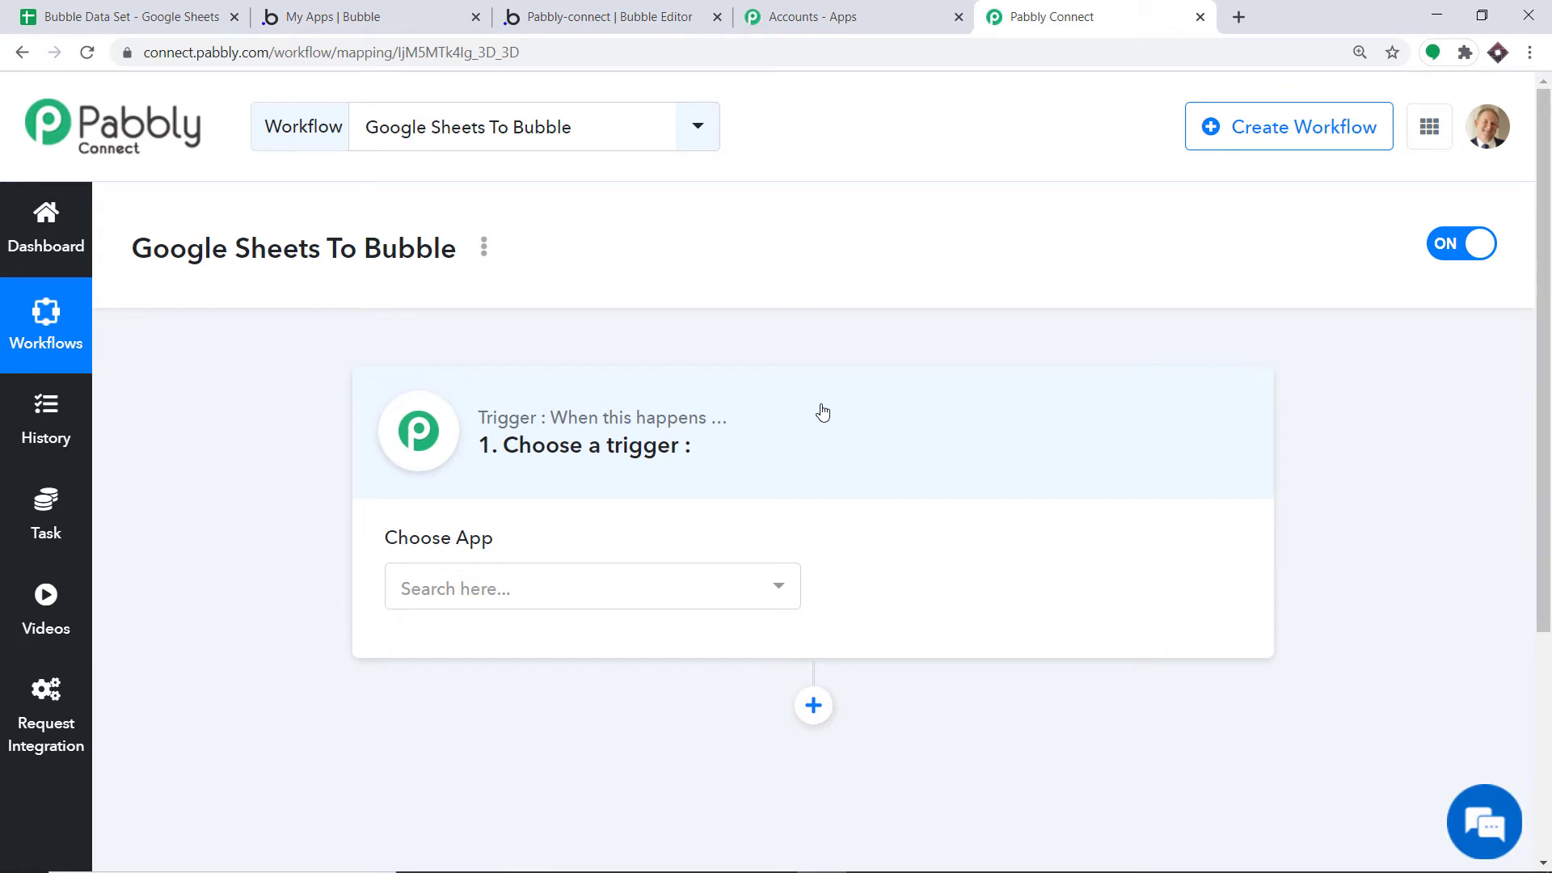
# Set the trigger to Google Sheets with the New Spreadsheet Row event
pyautogui.click(515, 587)
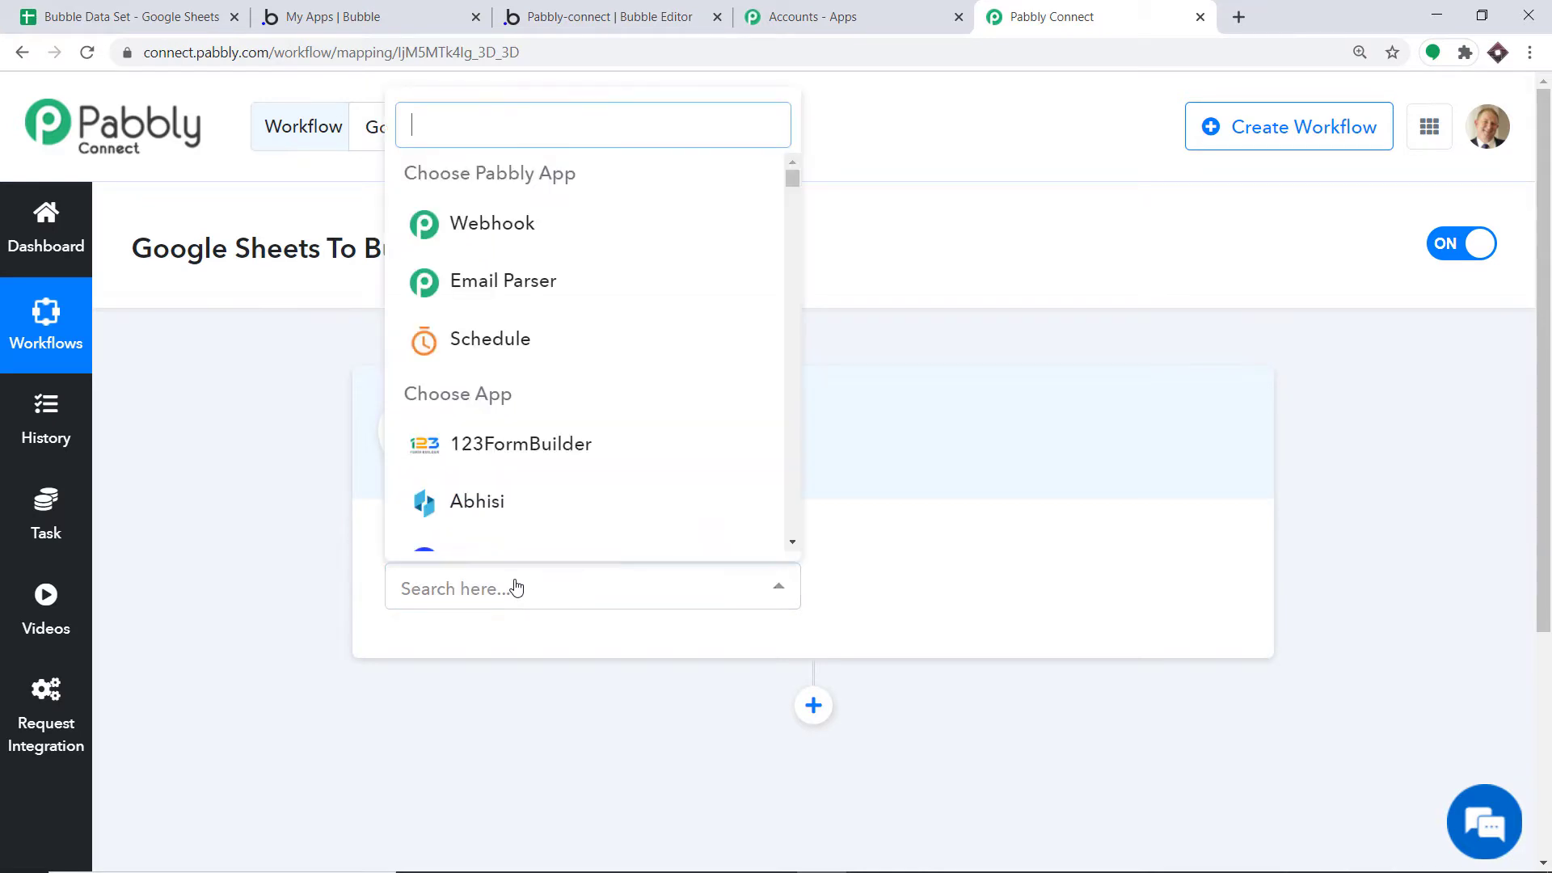
pyautogui.write('goog')
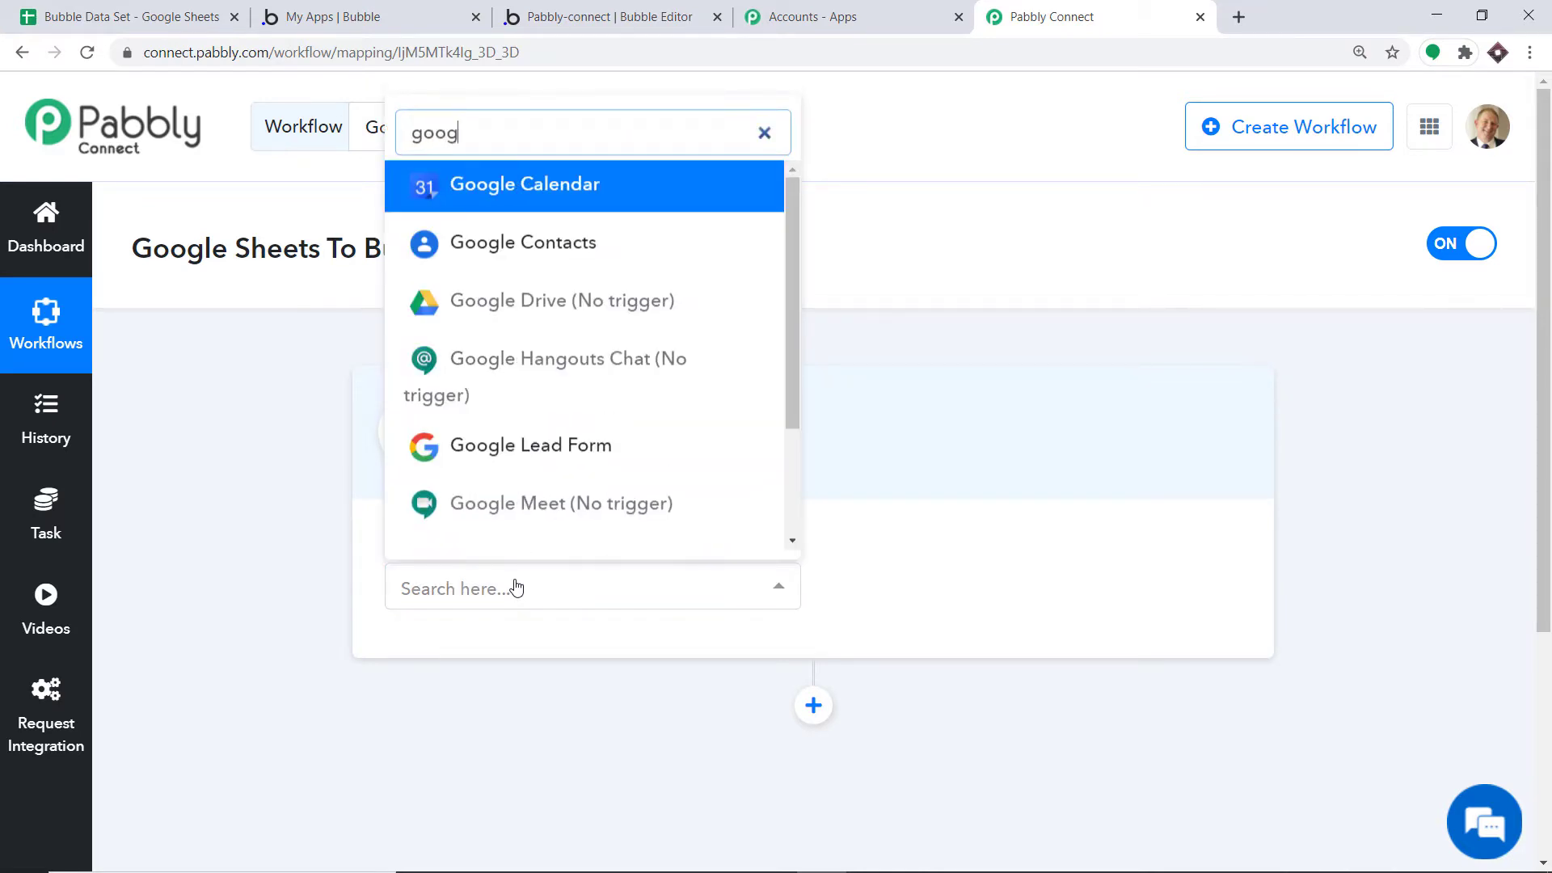
pyautogui.write('le sh')
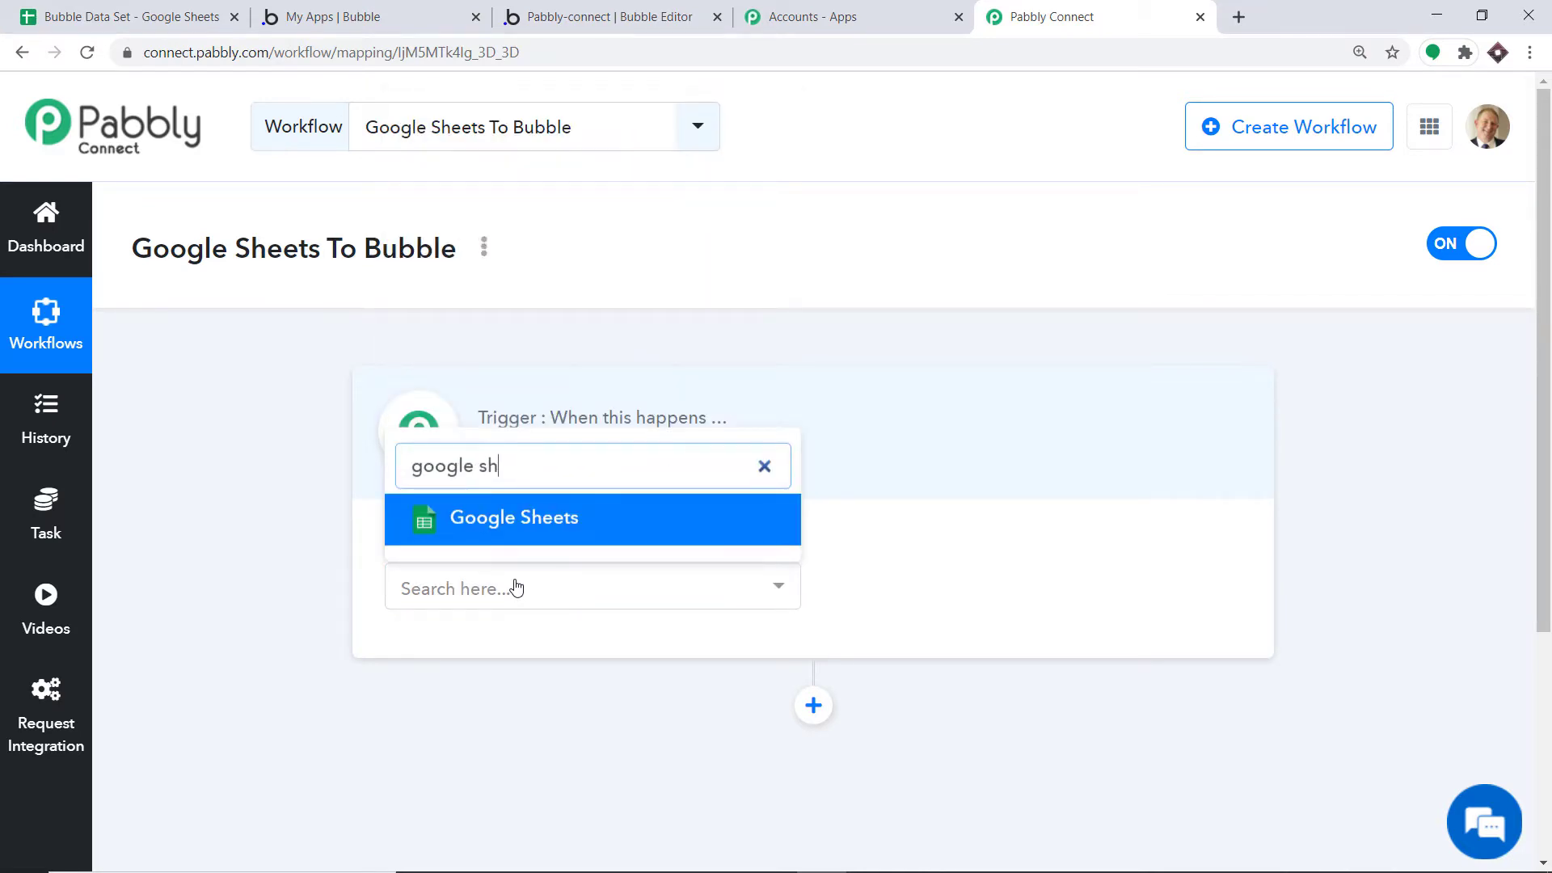
pyautogui.click(537, 521)
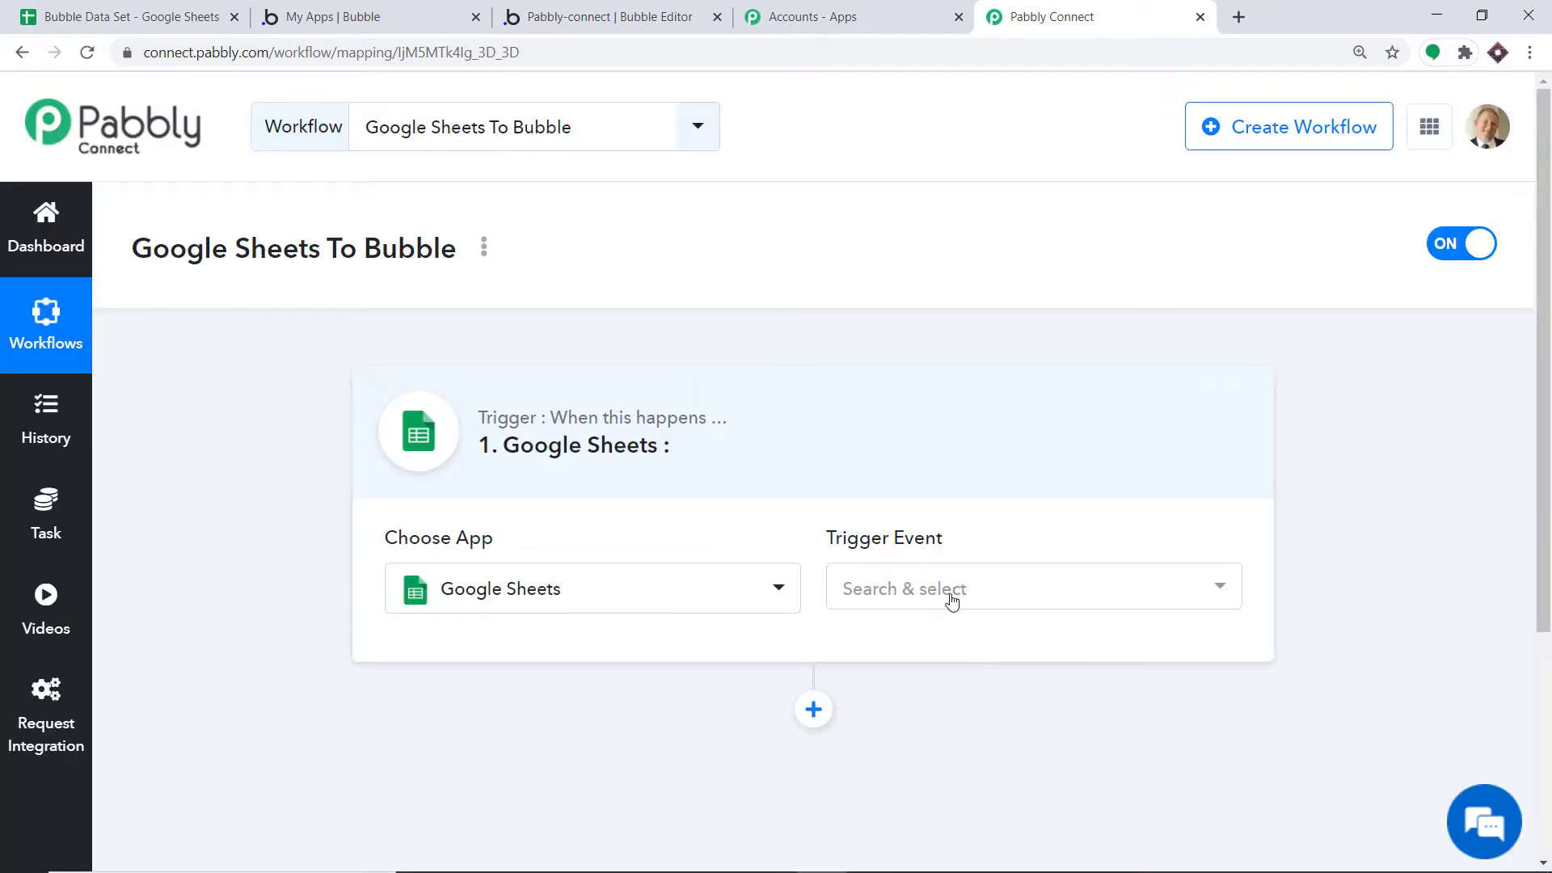
pyautogui.click(951, 601)
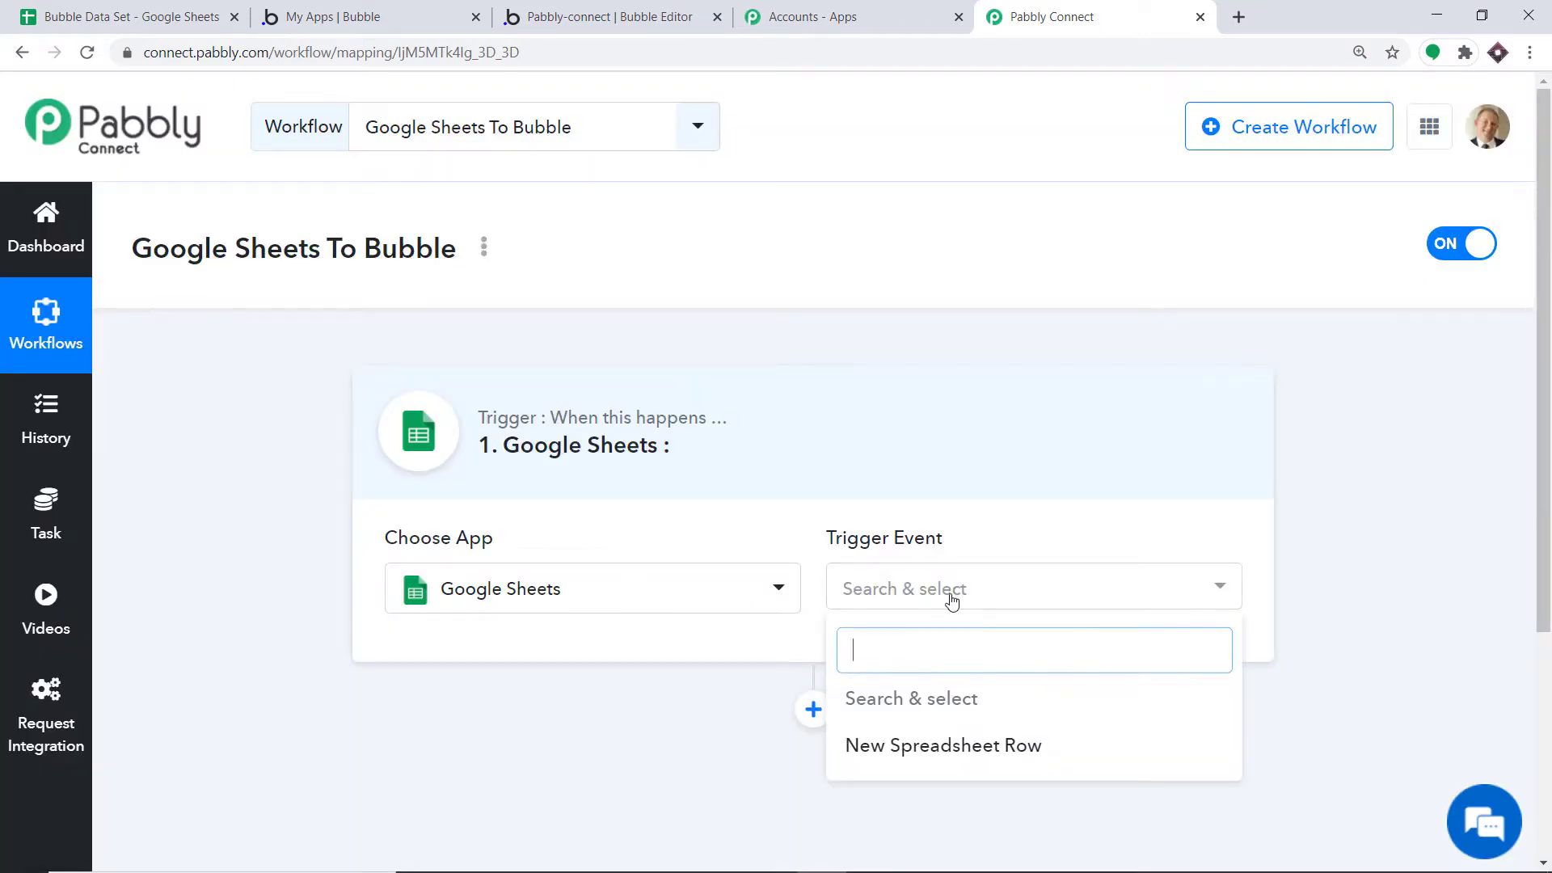
pyautogui.click(926, 741)
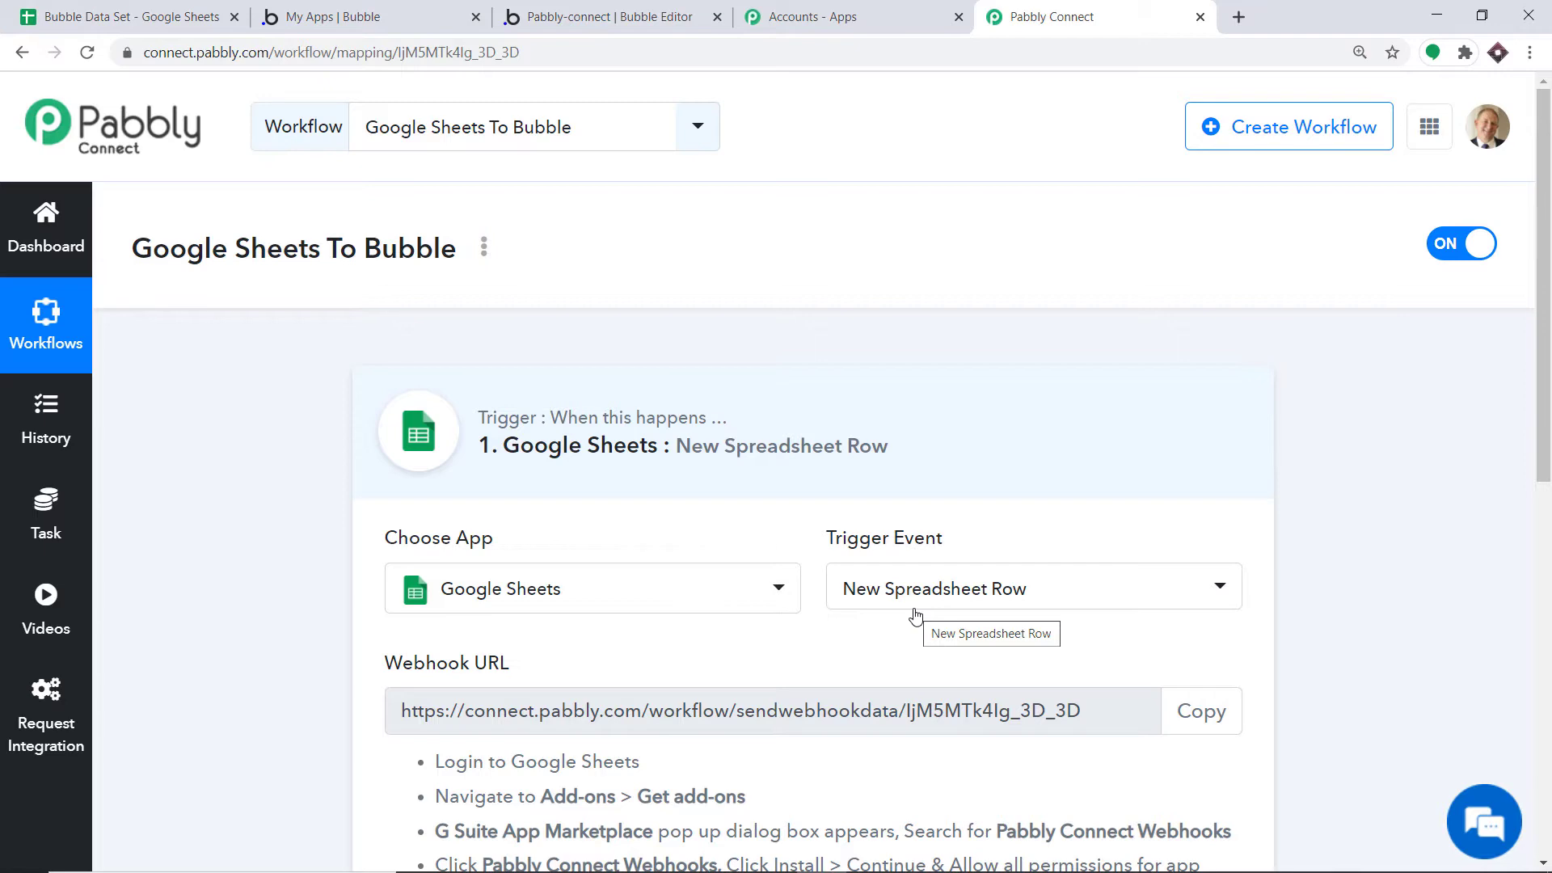
# Review the generated webhook URL, then switch to the Bubble Data Set spreadsheet
pyautogui.scroll(-4, 889, 485)
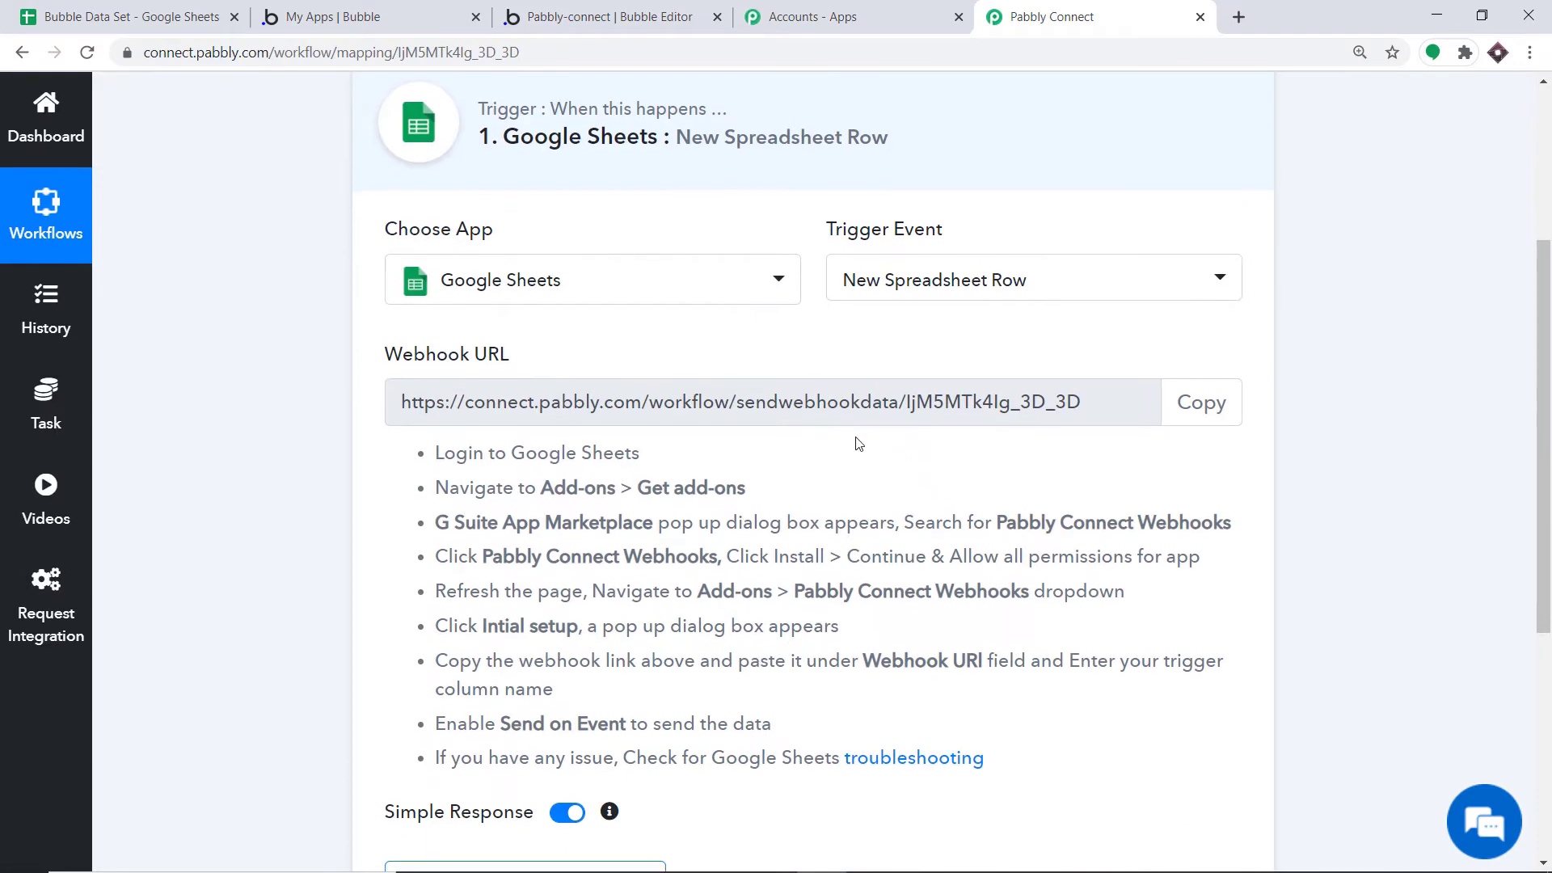
pyautogui.scroll(-3, 859, 443)
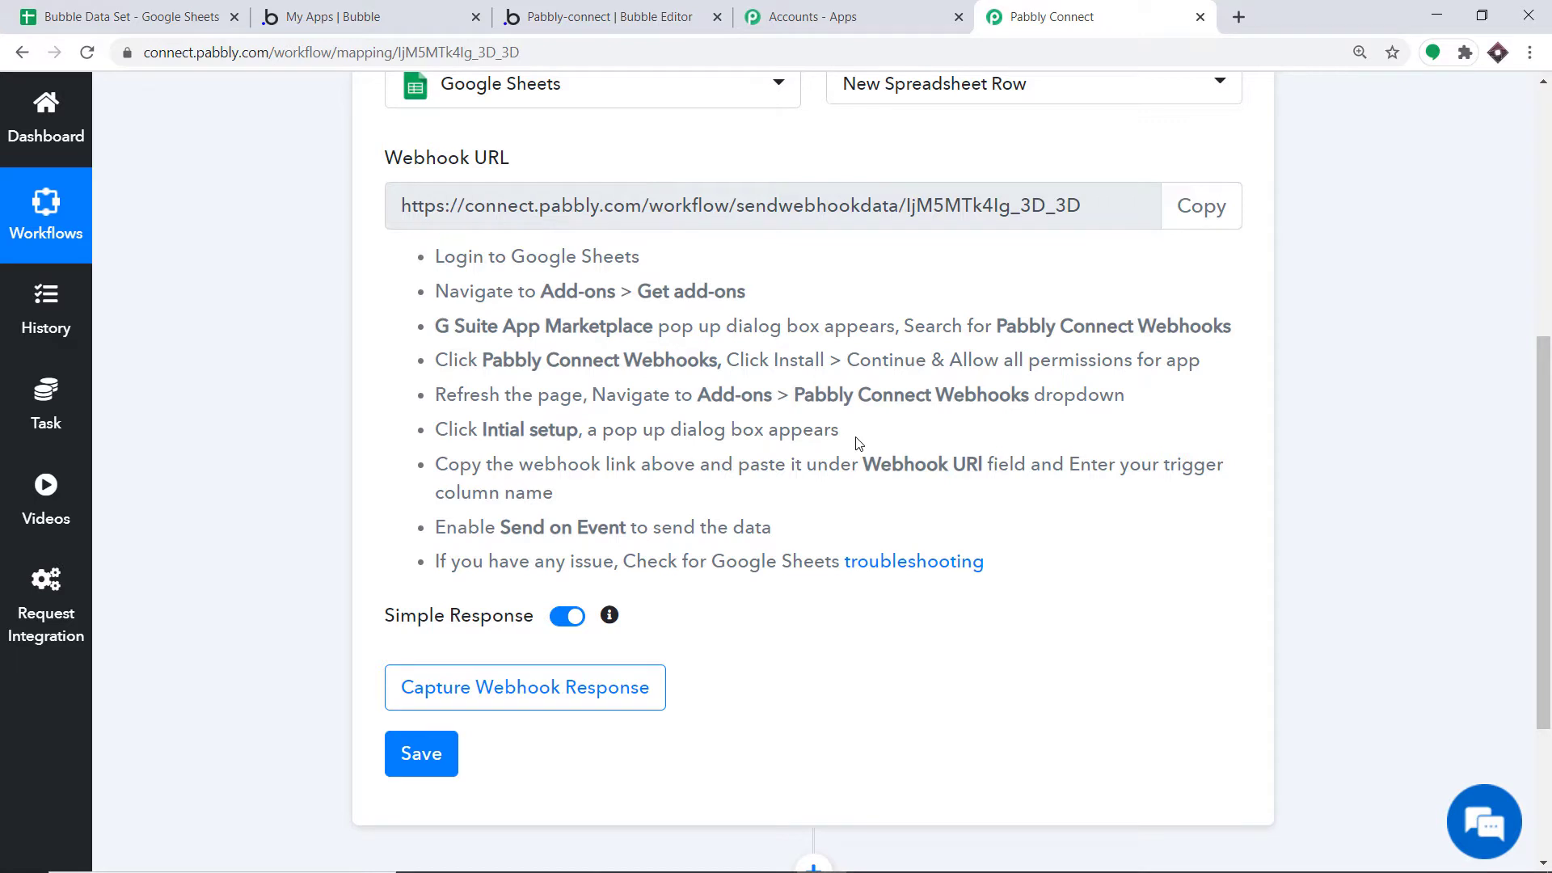
pyautogui.click(119, 12)
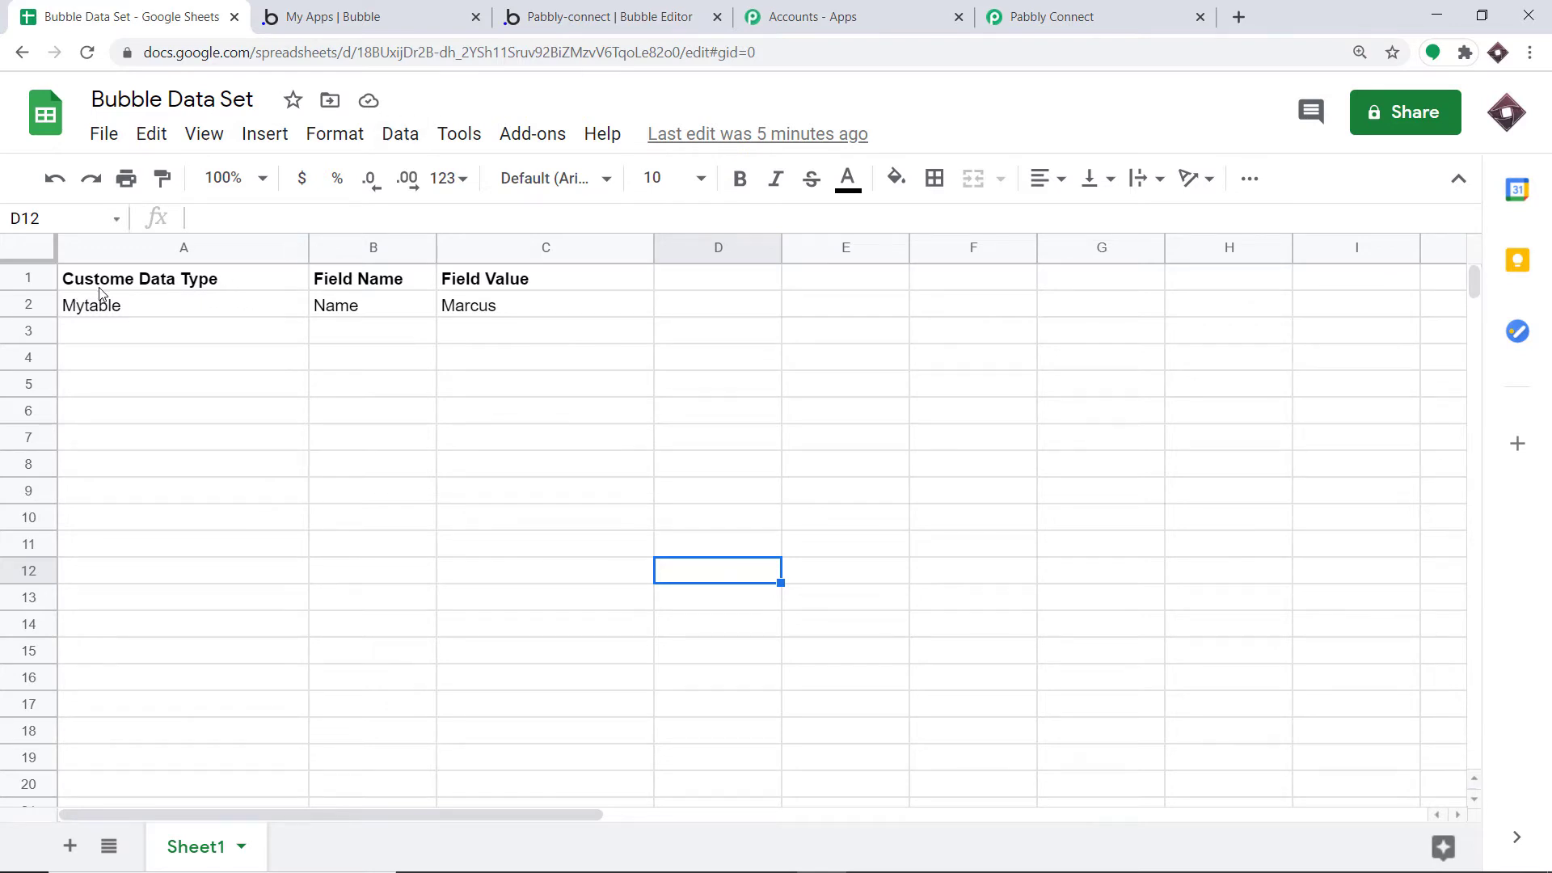
# Correct the A1 header to 'Customer Data Type'
pyautogui.click(133, 279)
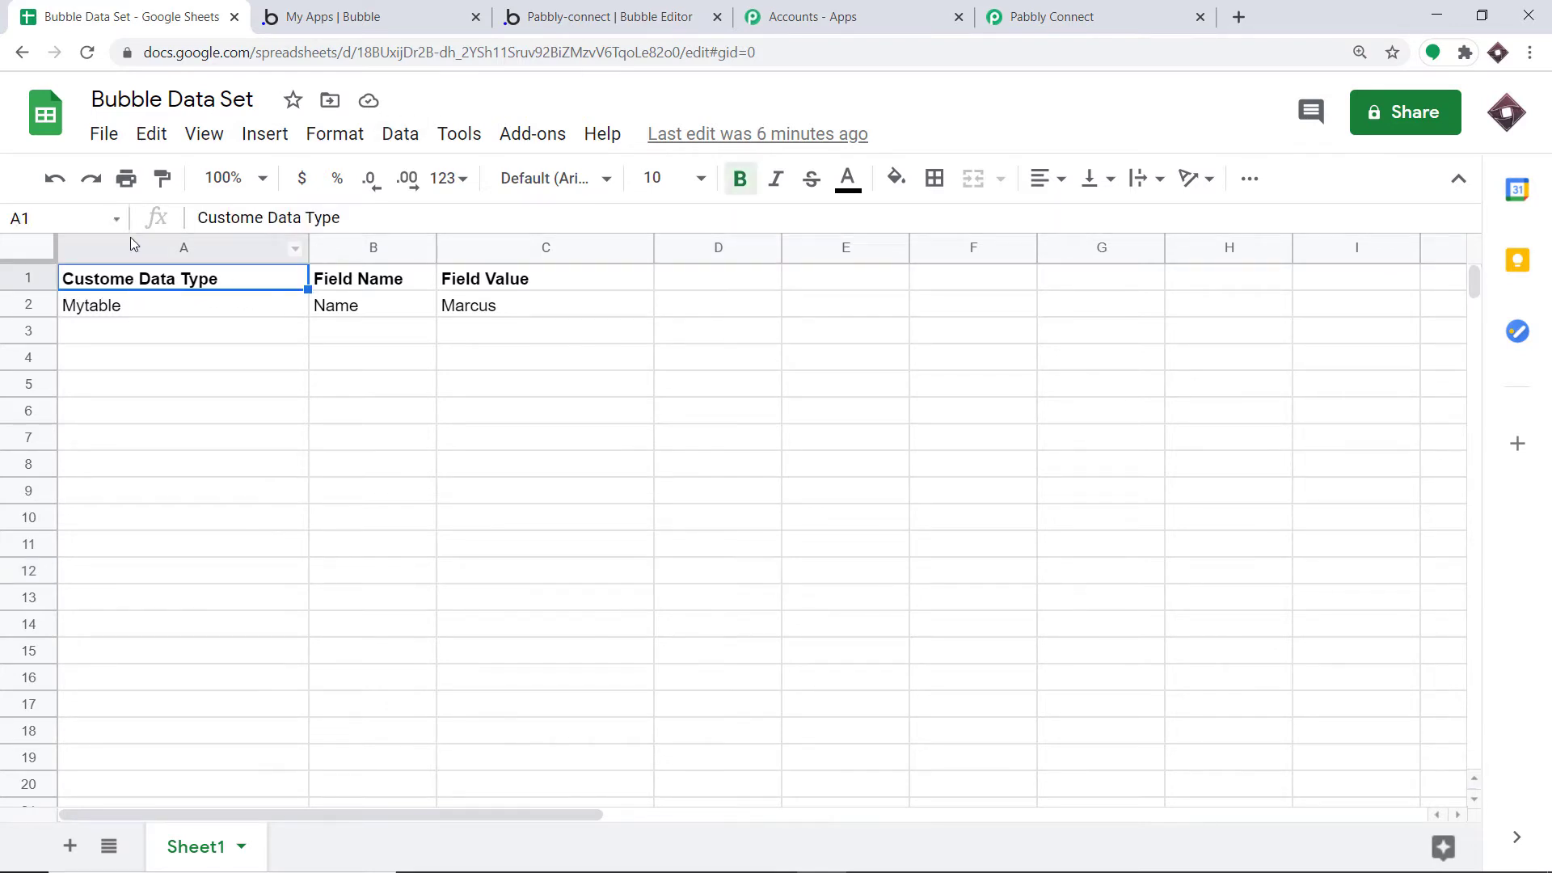
pyautogui.click(265, 217)
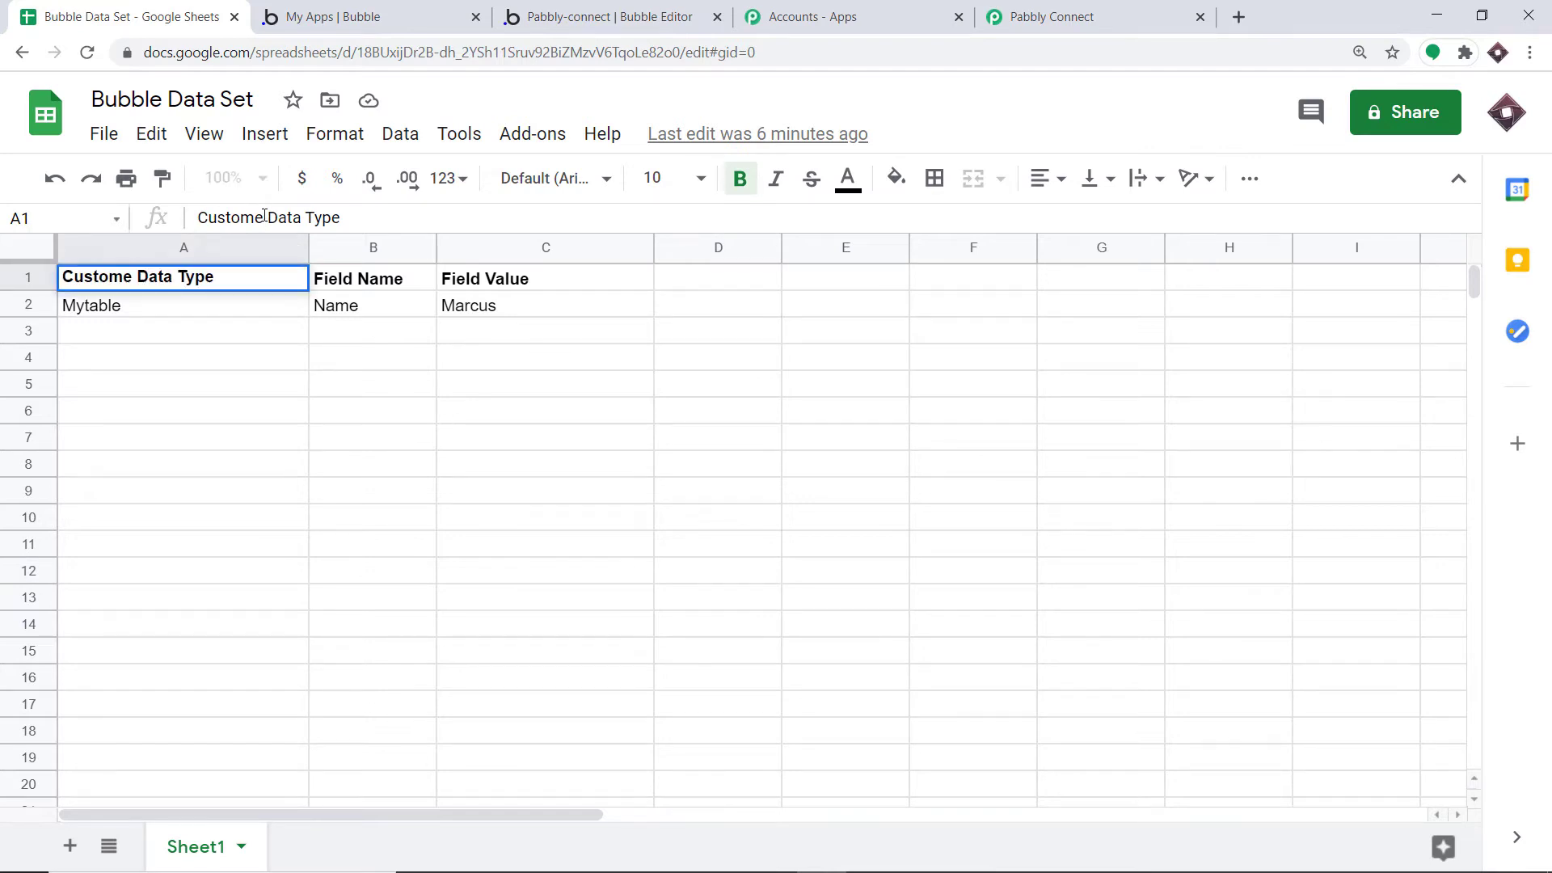
pyautogui.write('r')
pyautogui.click(250, 336)
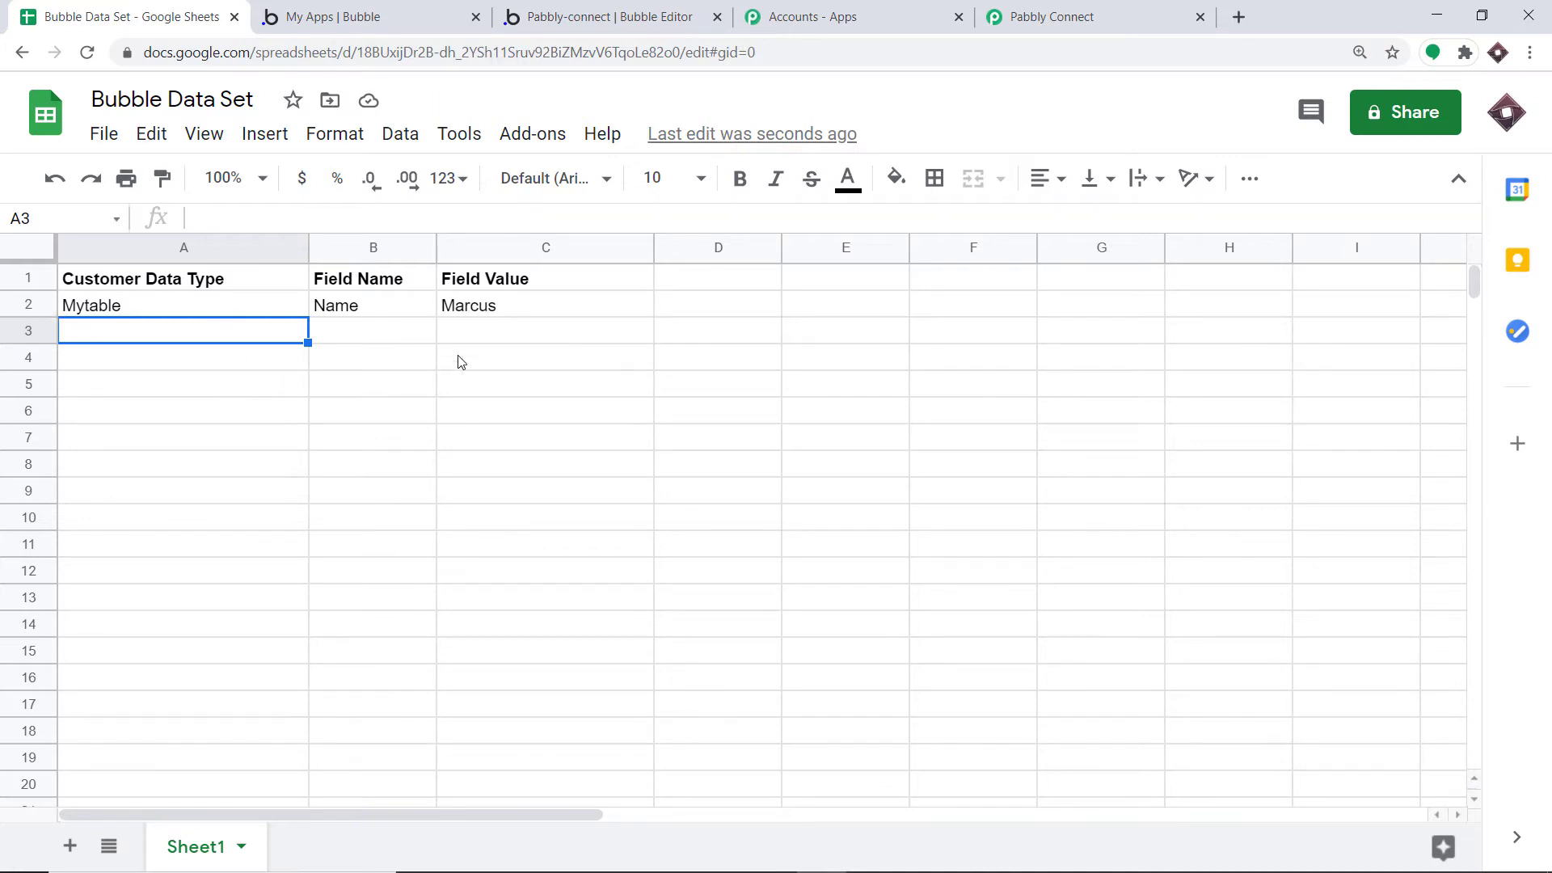
# Open the Google Workspace Marketplace through Add-ons > Get add-ons
pyautogui.click(515, 150)
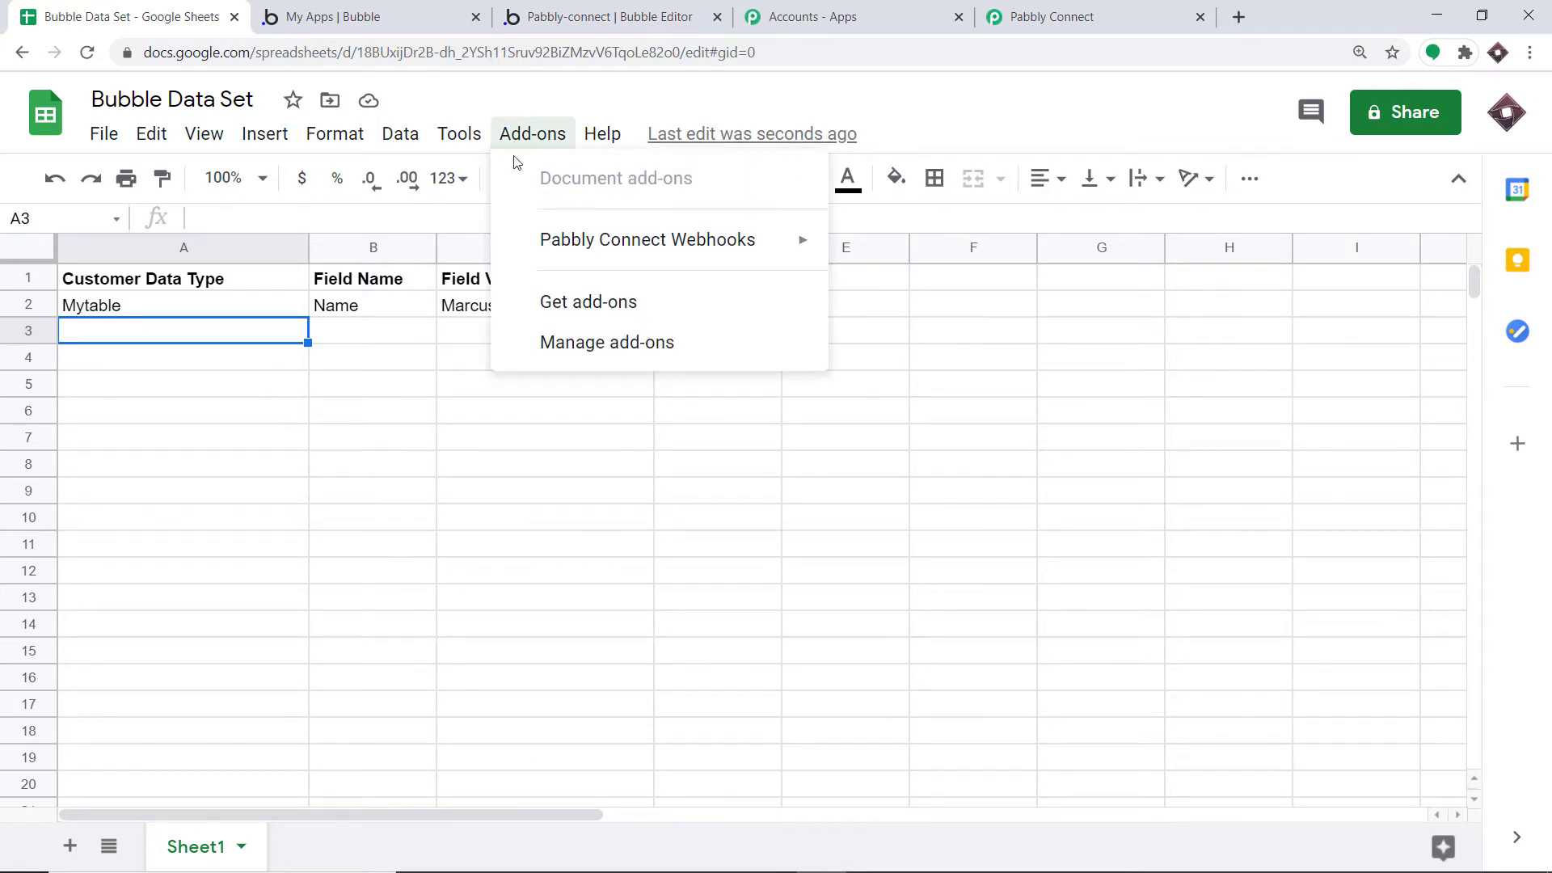
pyautogui.moveTo(539, 244)
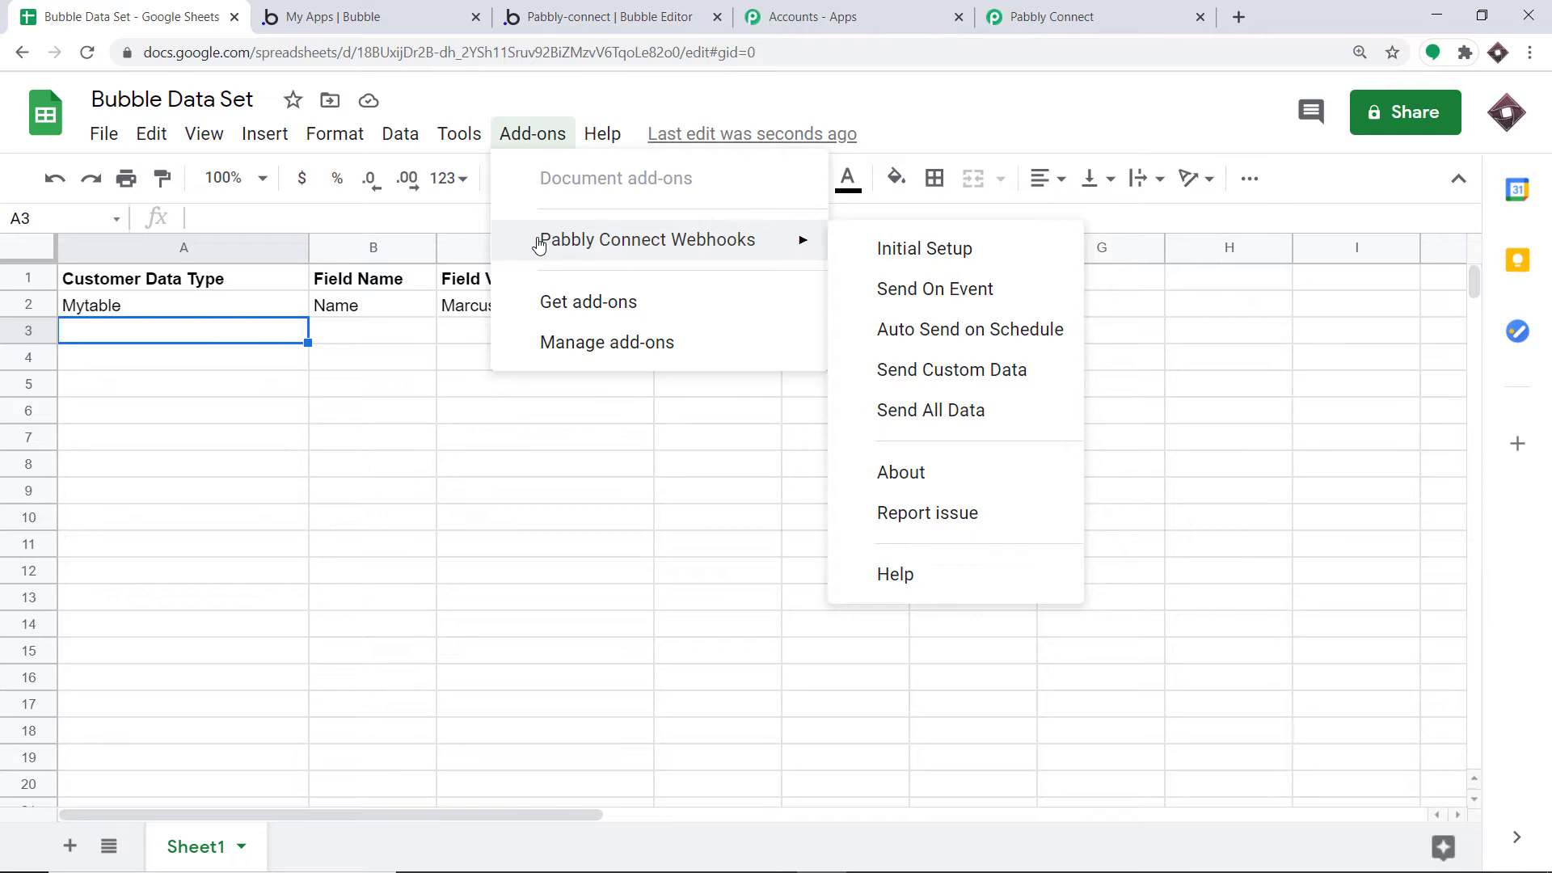
pyautogui.click(552, 302)
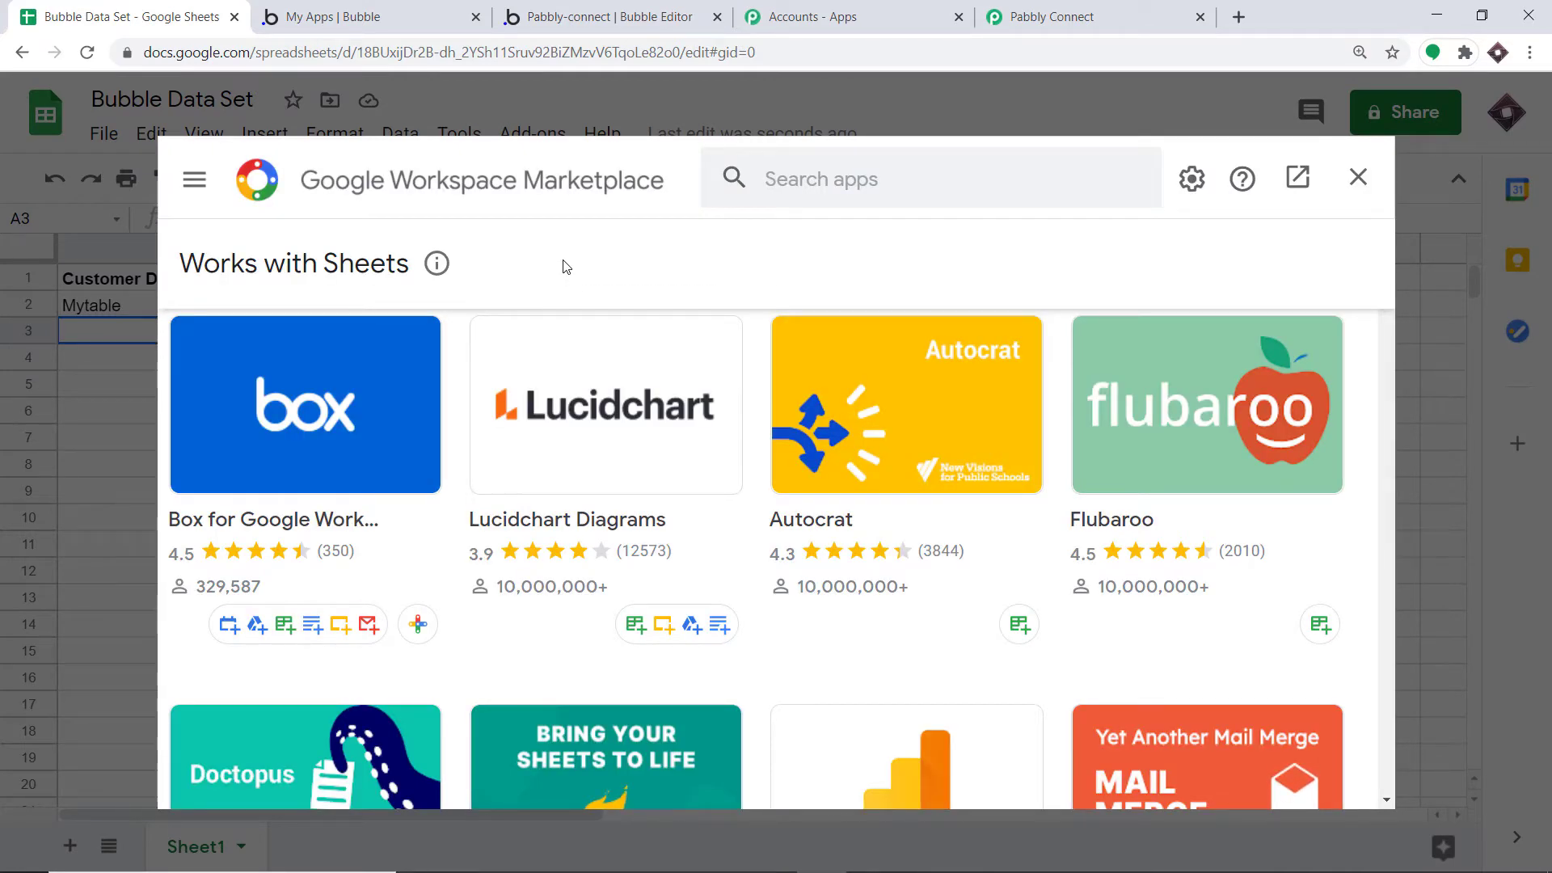
# Find Pabbly Connect Webhooks in the marketplace, close it, and reopen the Add-ons menu
pyautogui.click(798, 185)
pyautogui.write('p')
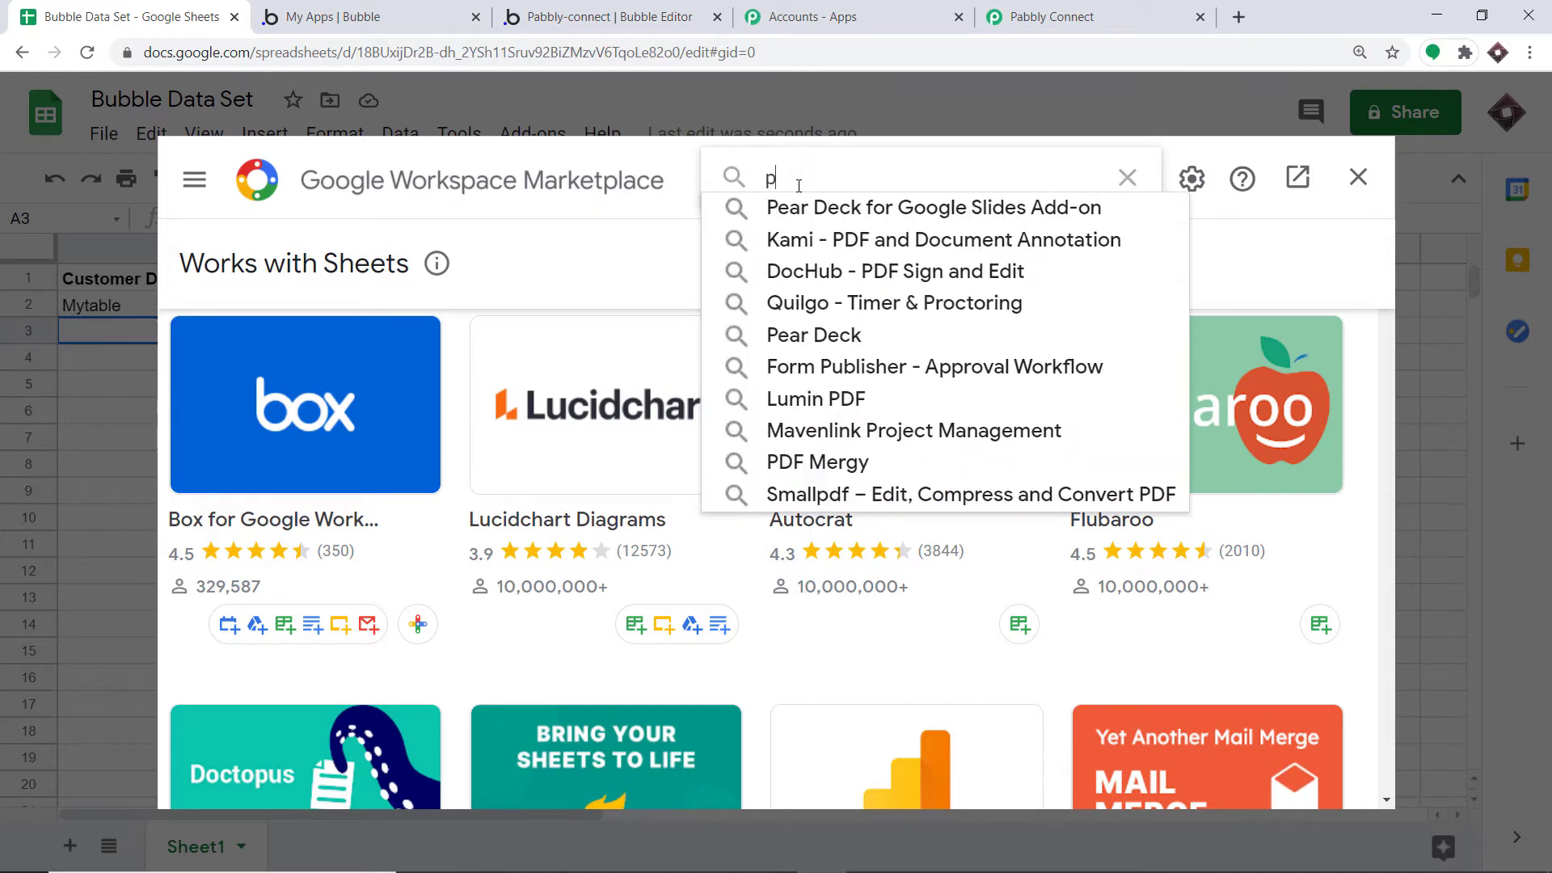
pyautogui.write('abb')
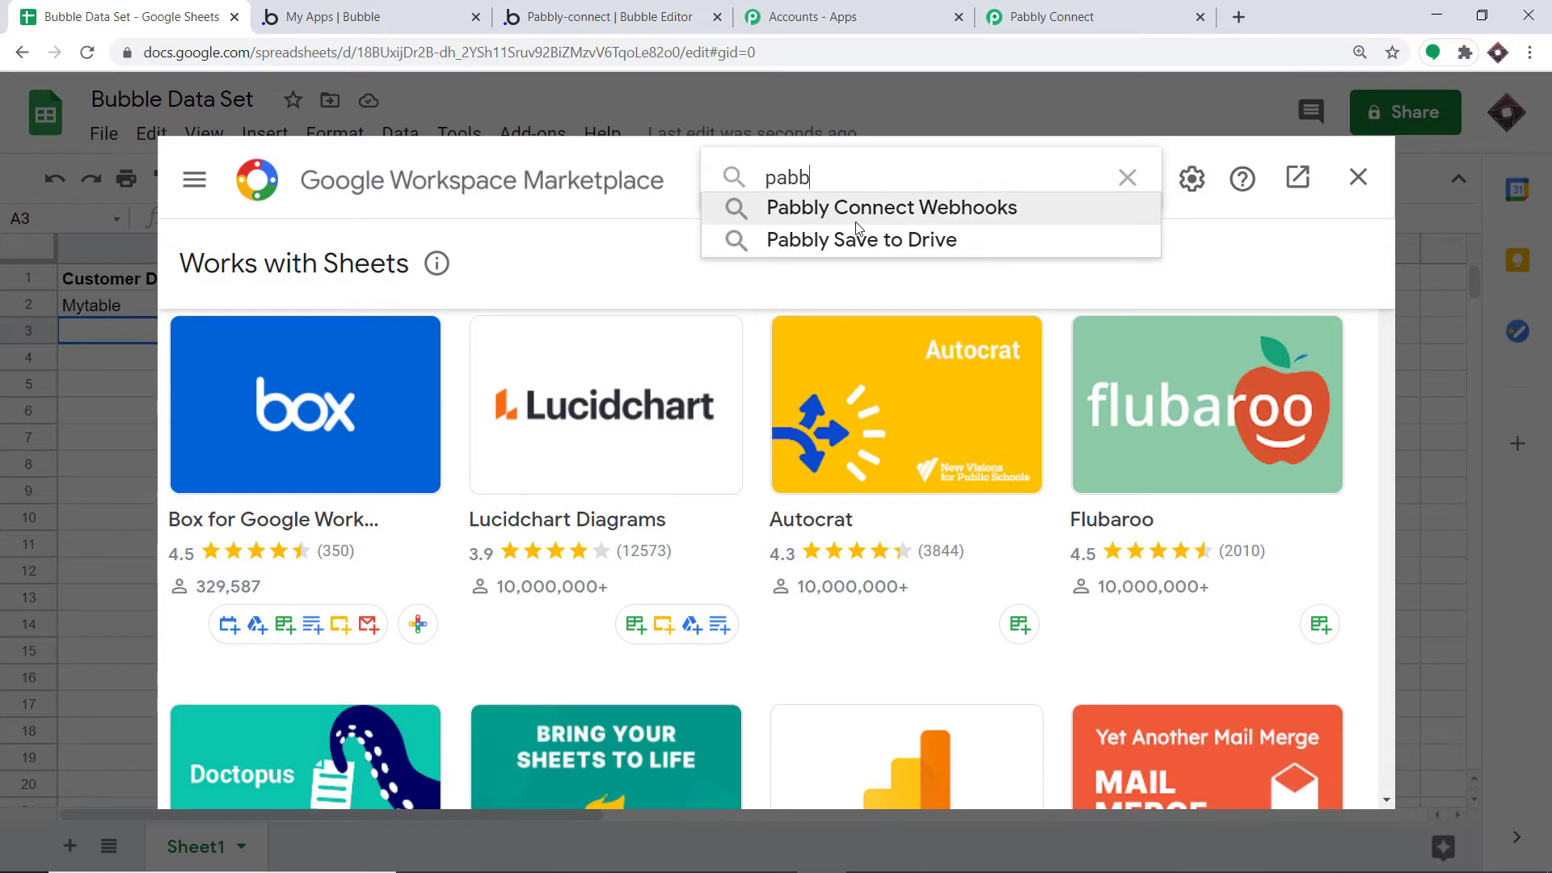
pyautogui.click(860, 211)
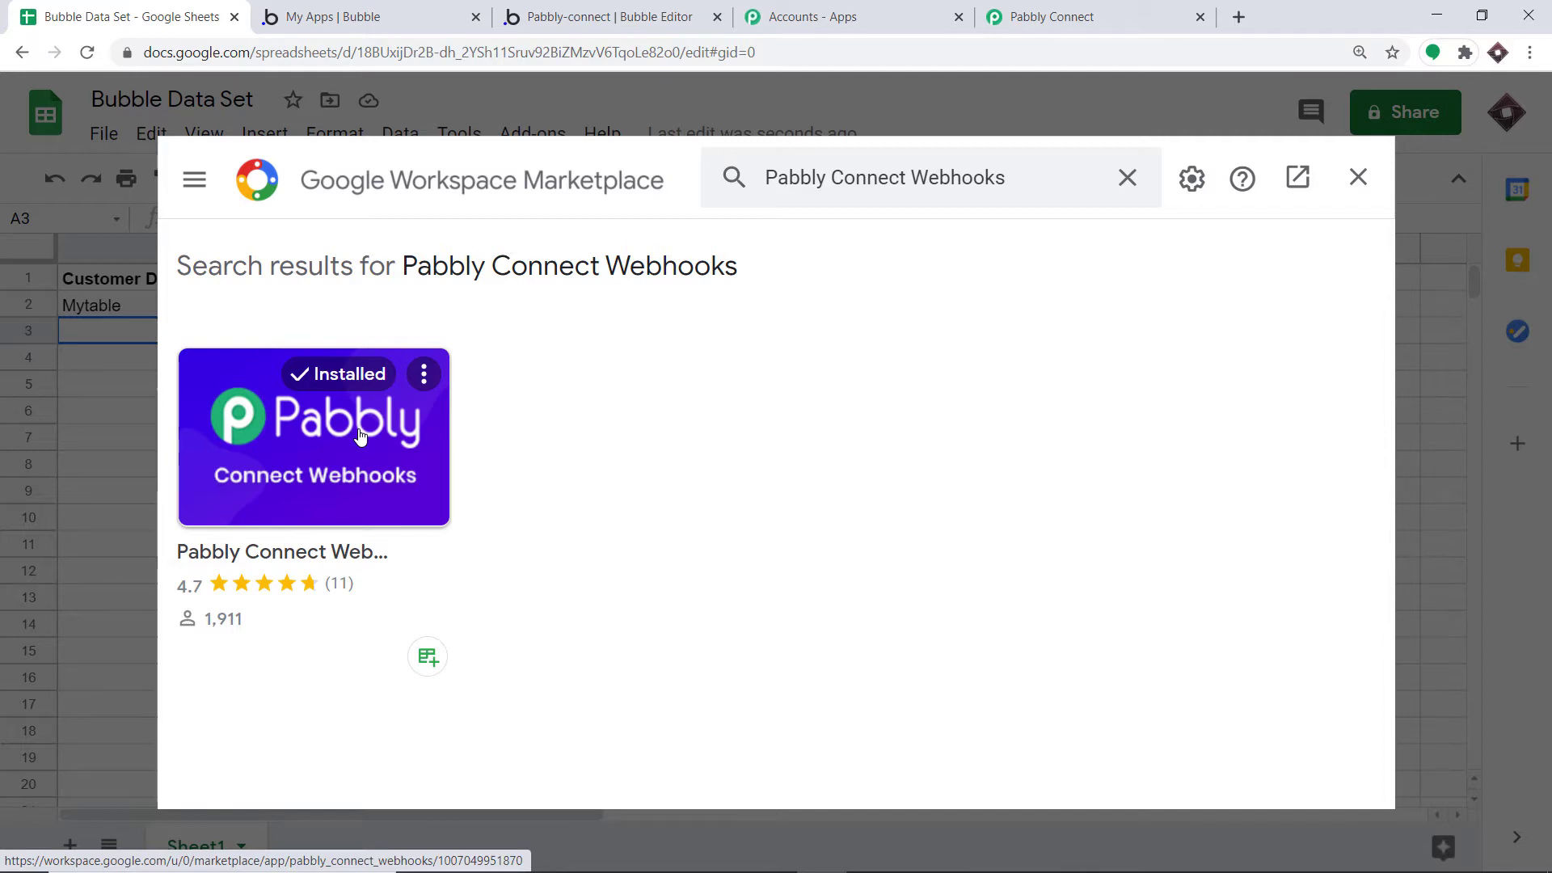
pyautogui.click(1359, 181)
pyautogui.click(542, 133)
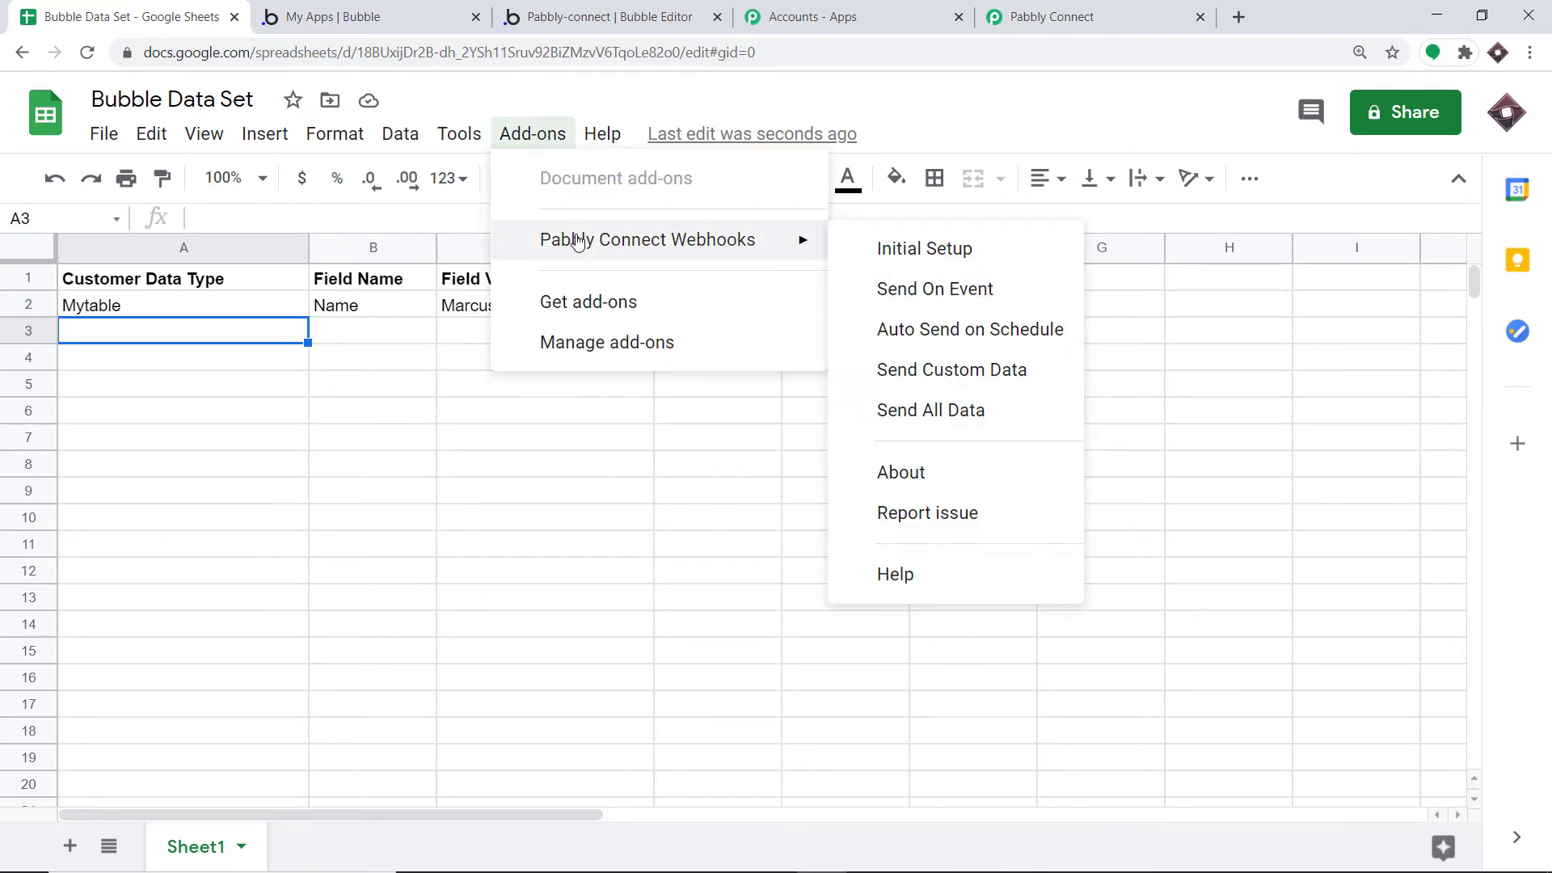
# Paste Pabbly's webhook URL into the add-on's Initial setup Webhook Url field
pyautogui.click(901, 263)
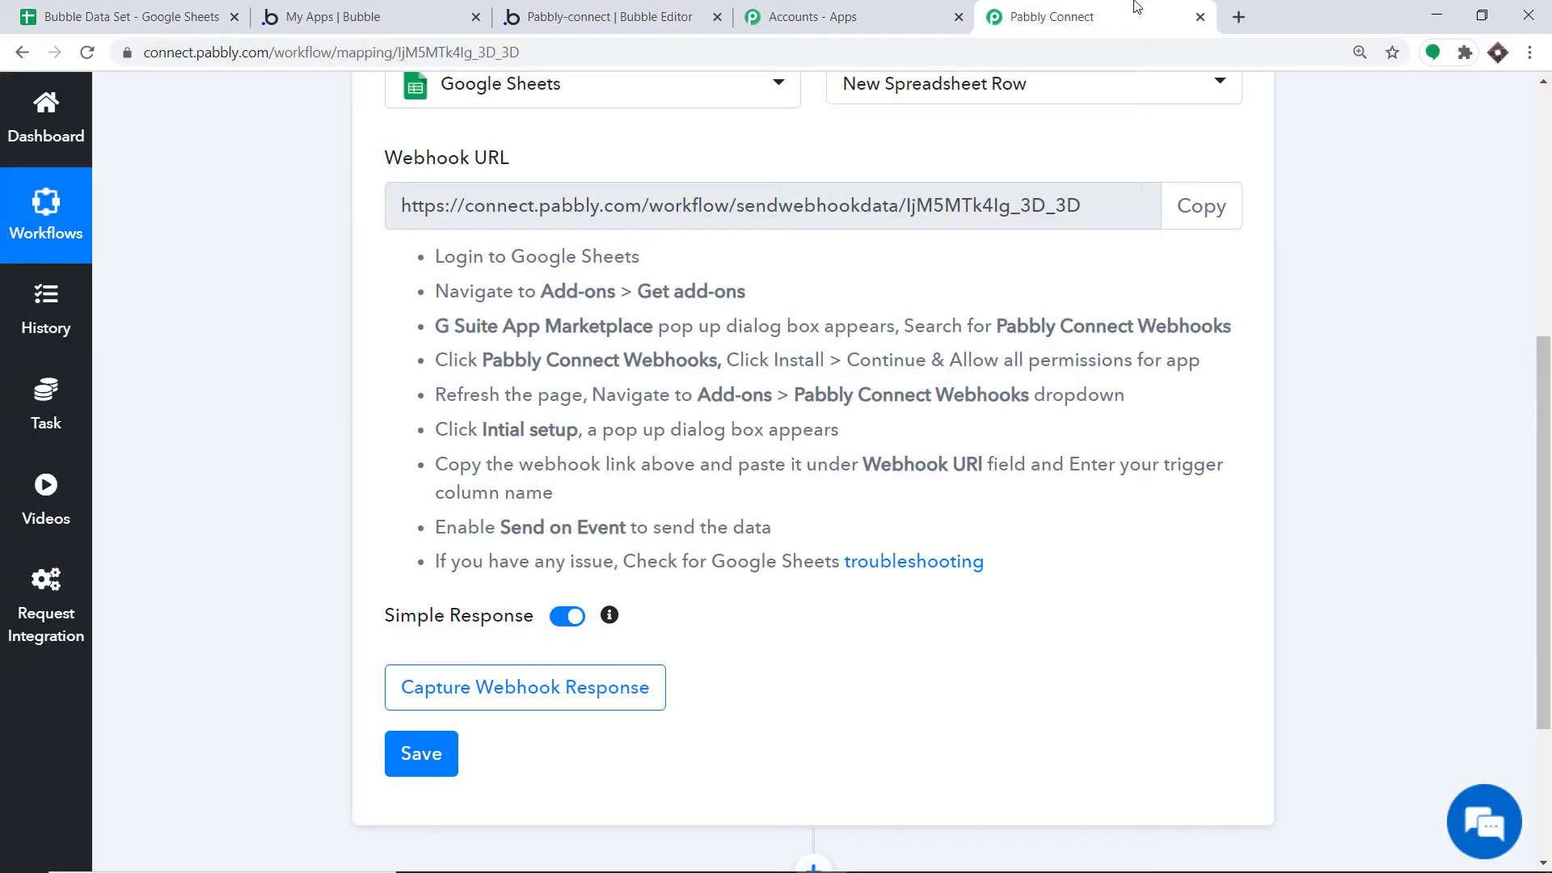
pyautogui.click(1200, 205)
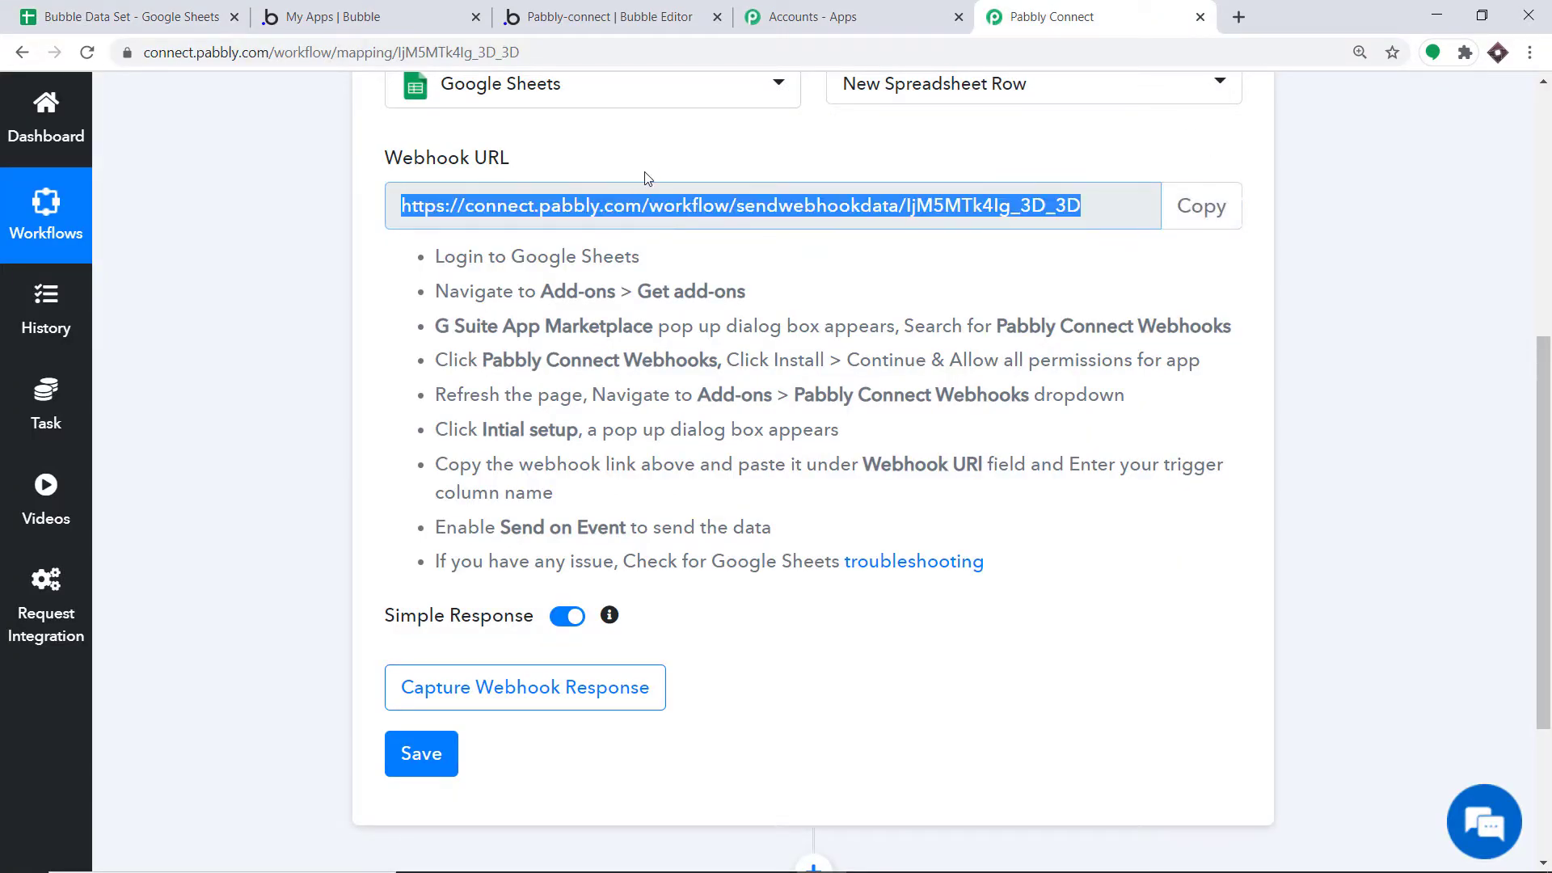
pyautogui.click(155, 12)
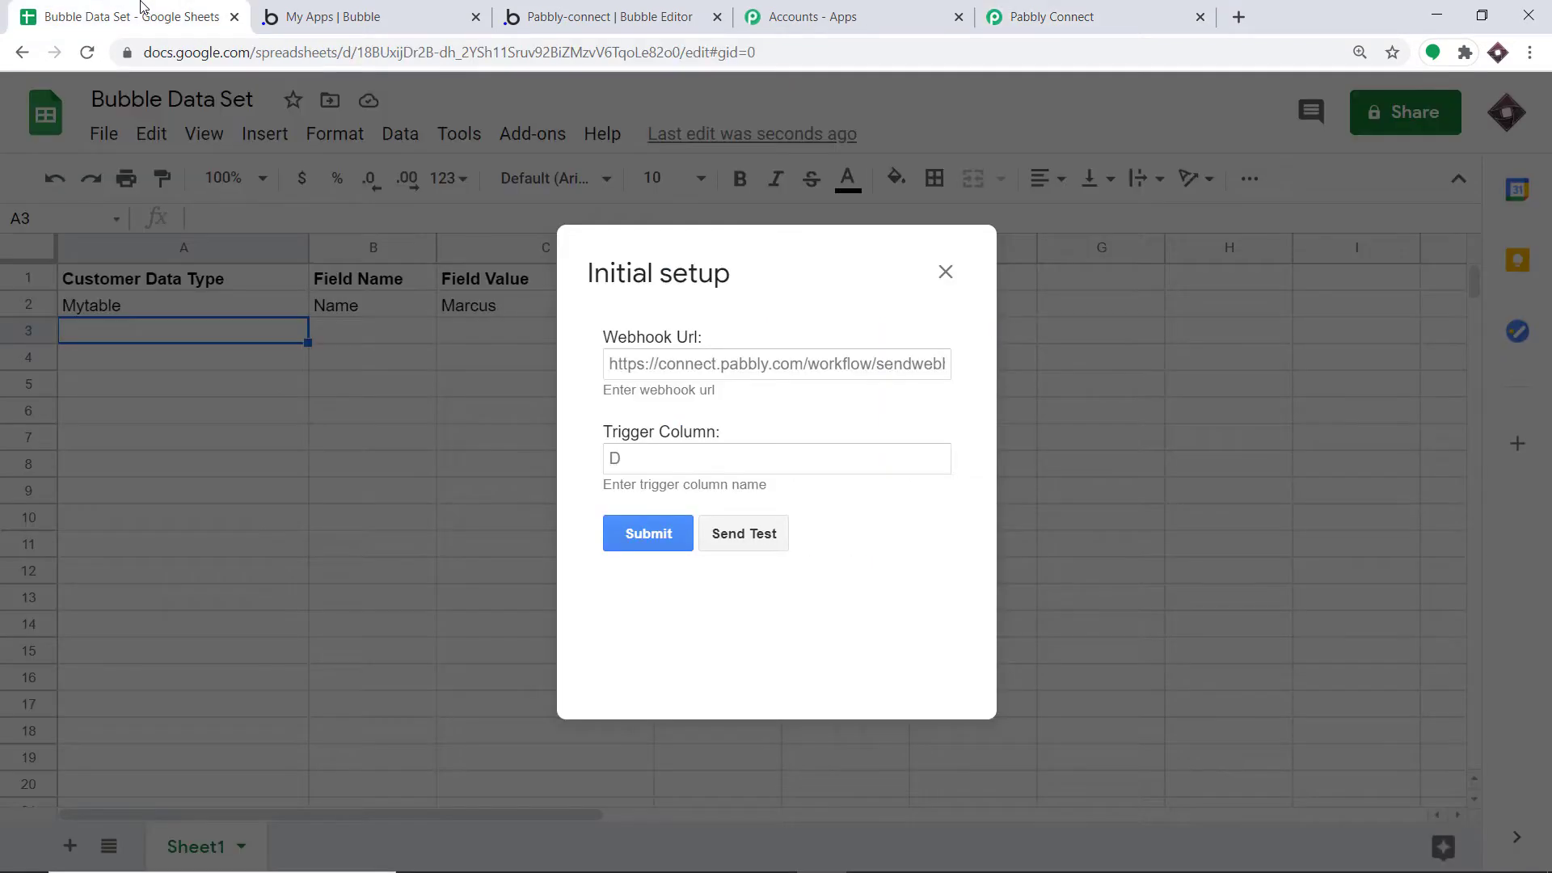
pyautogui.click(642, 365)
pyautogui.rightClick(642, 365)
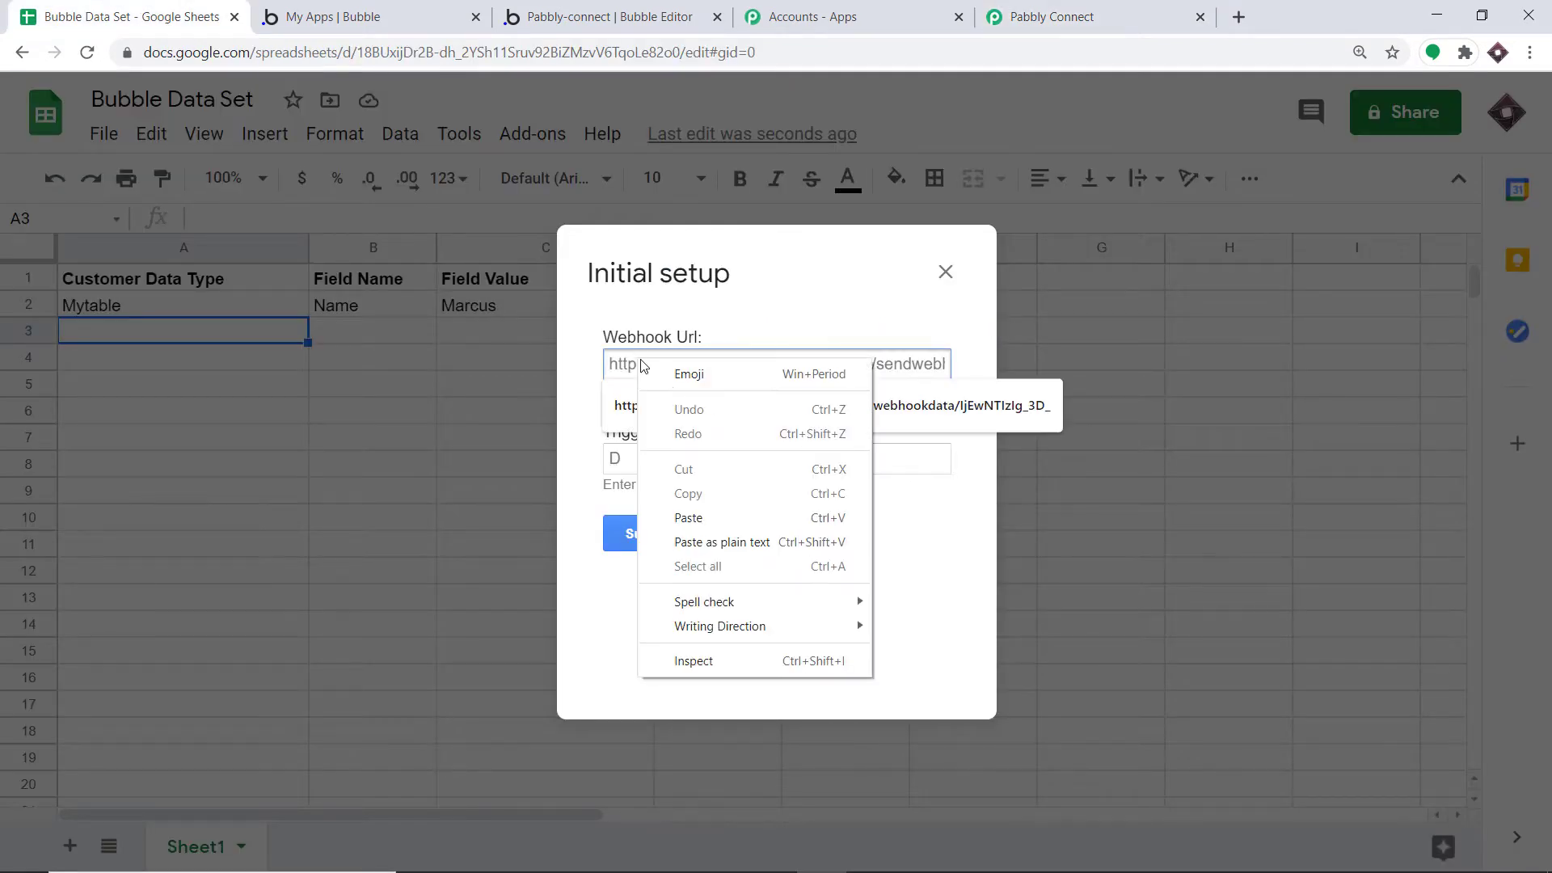
pyautogui.click(688, 518)
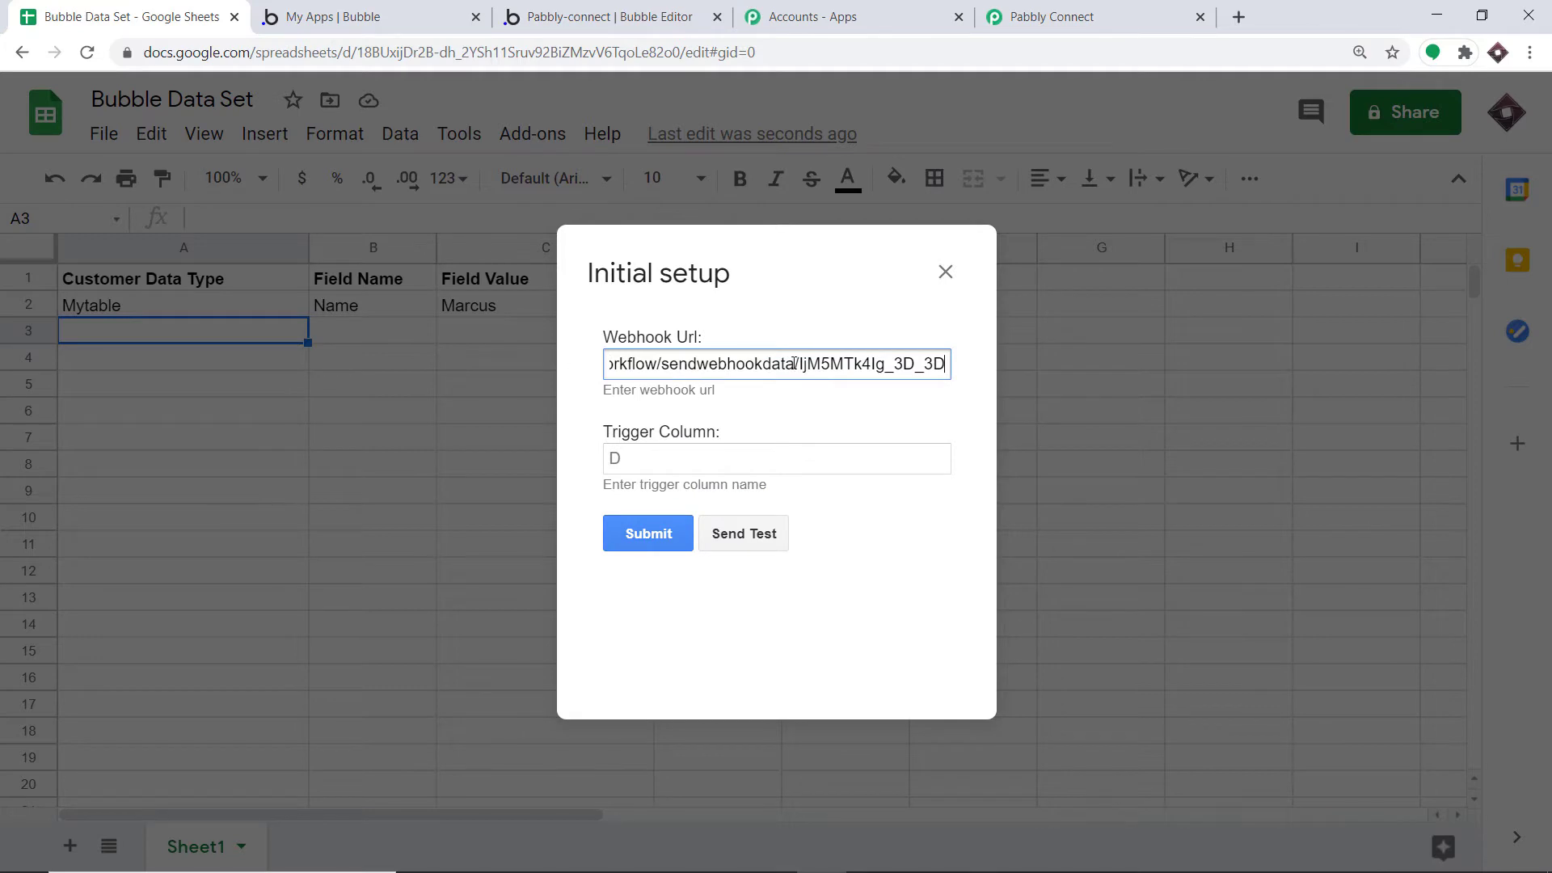
# Set the Trigger Column to C
pyautogui.click(643, 461)
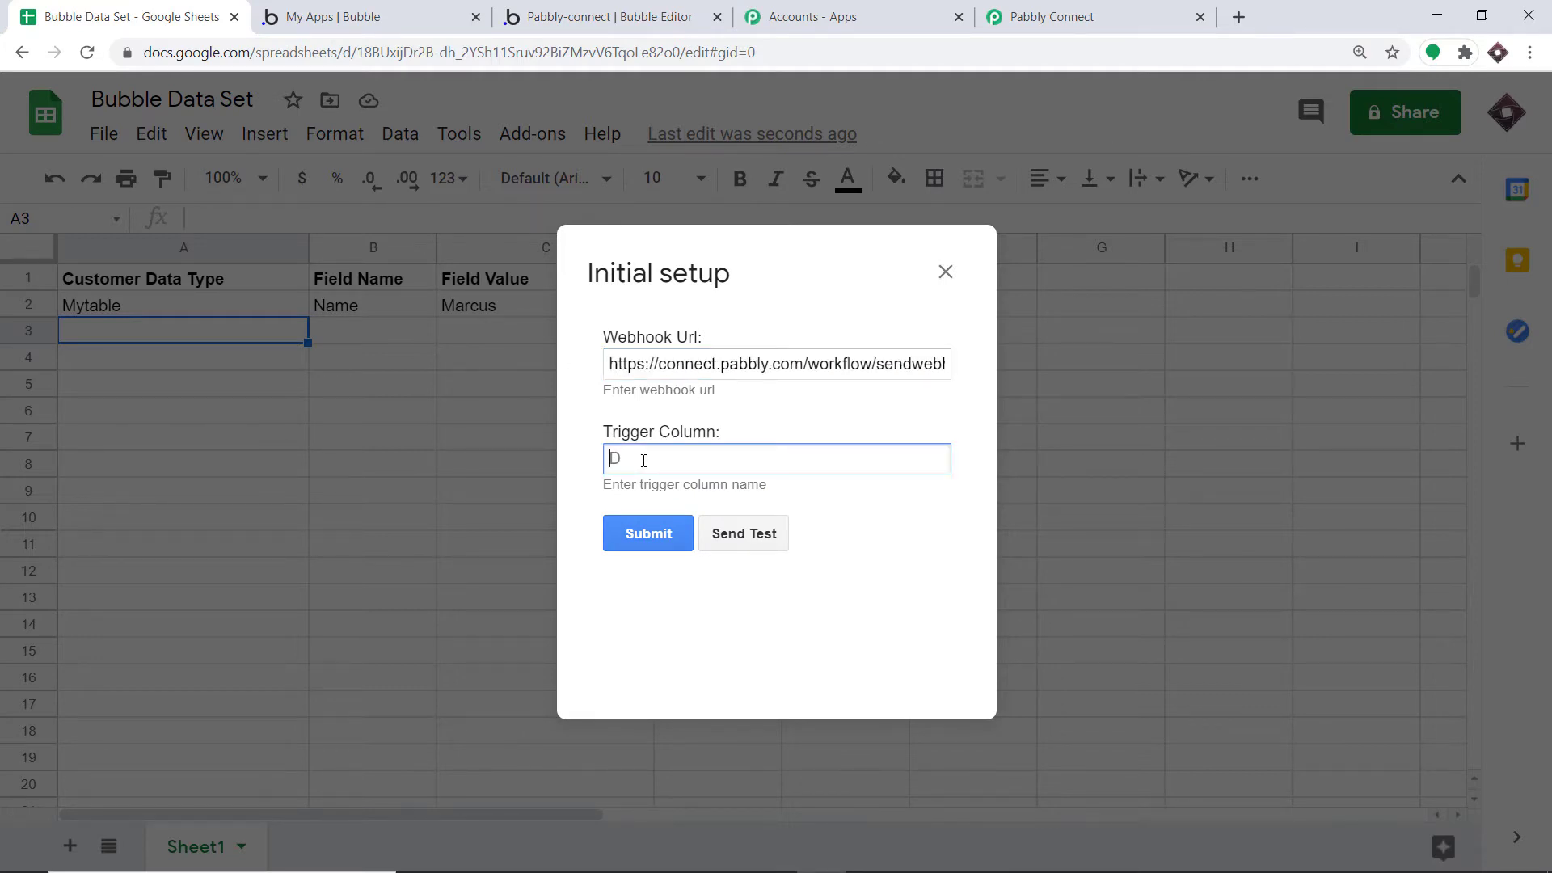
pyautogui.write('C')
pyautogui.click(770, 408)
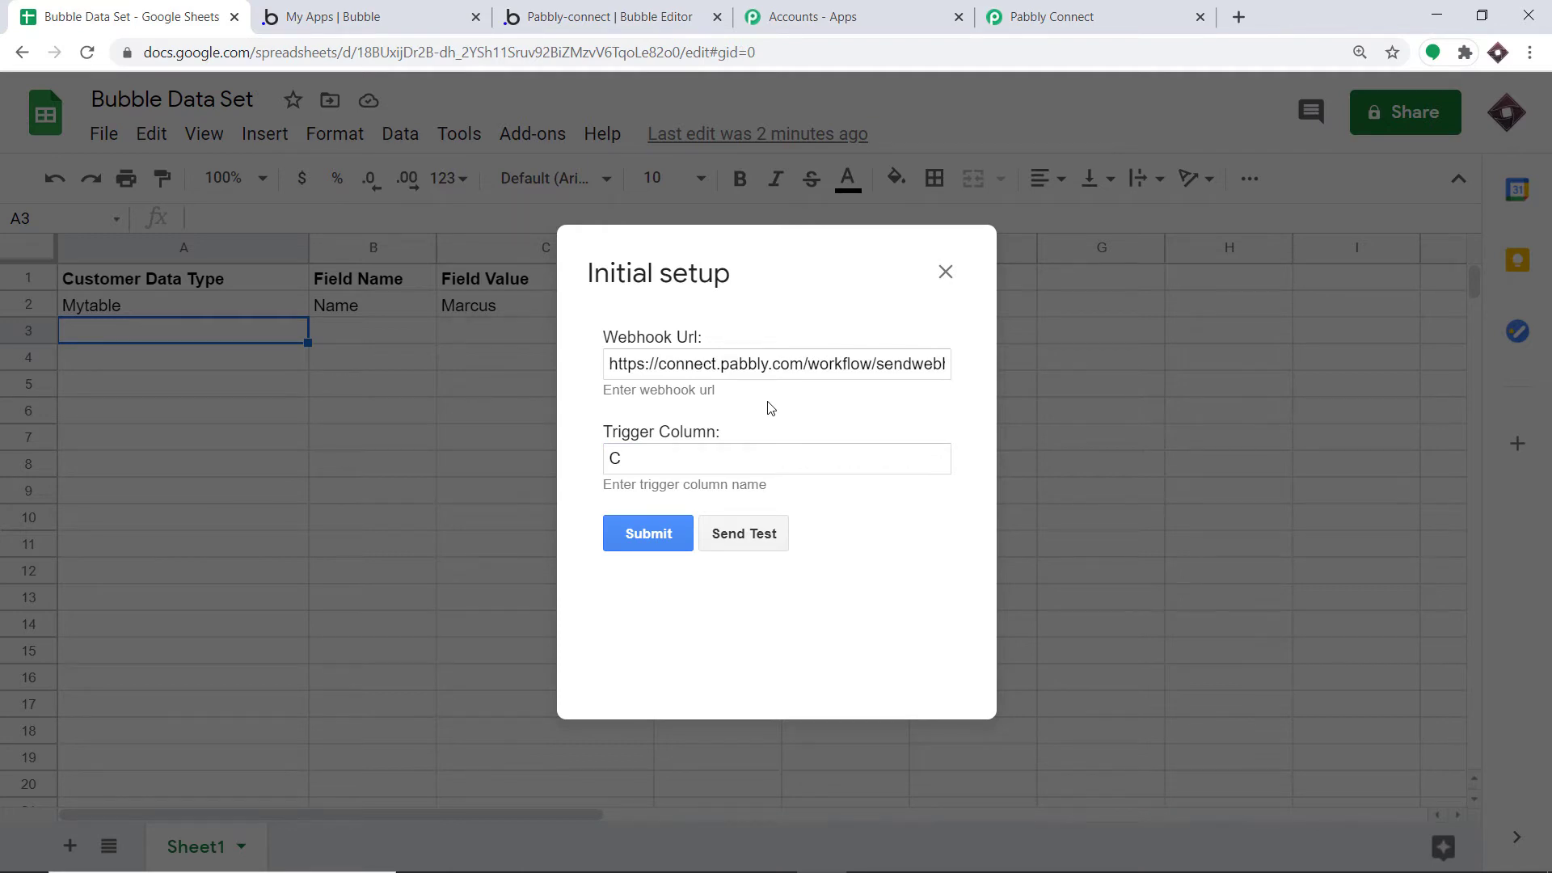
# Have the Pabbly workflow start capturing the webhook response
pyautogui.click(1143, 12)
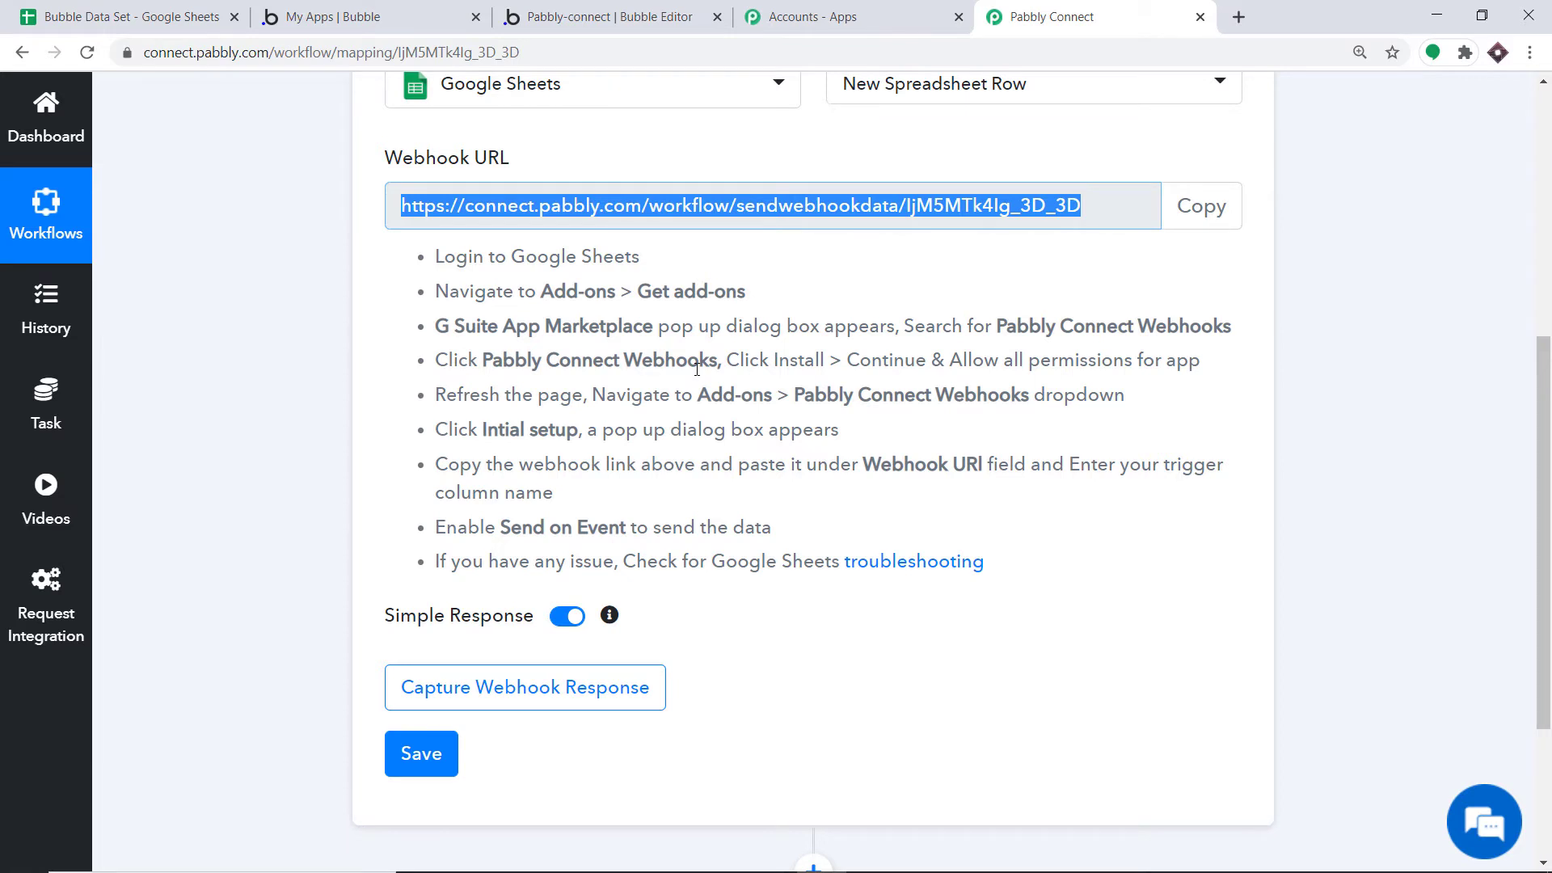
pyautogui.scroll(-3, 689, 370)
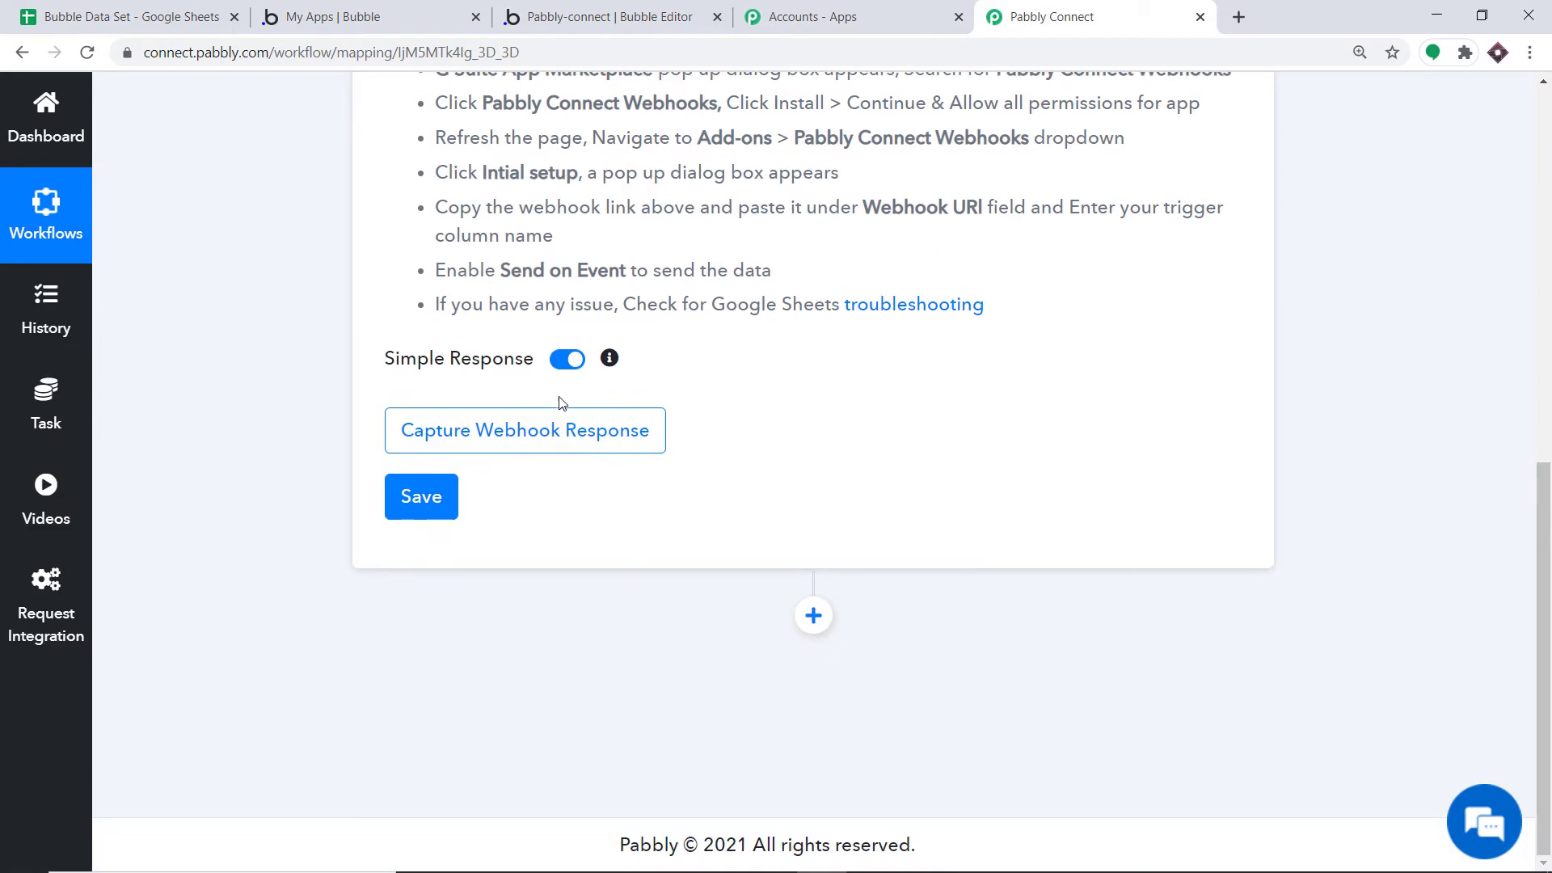
pyautogui.click(428, 437)
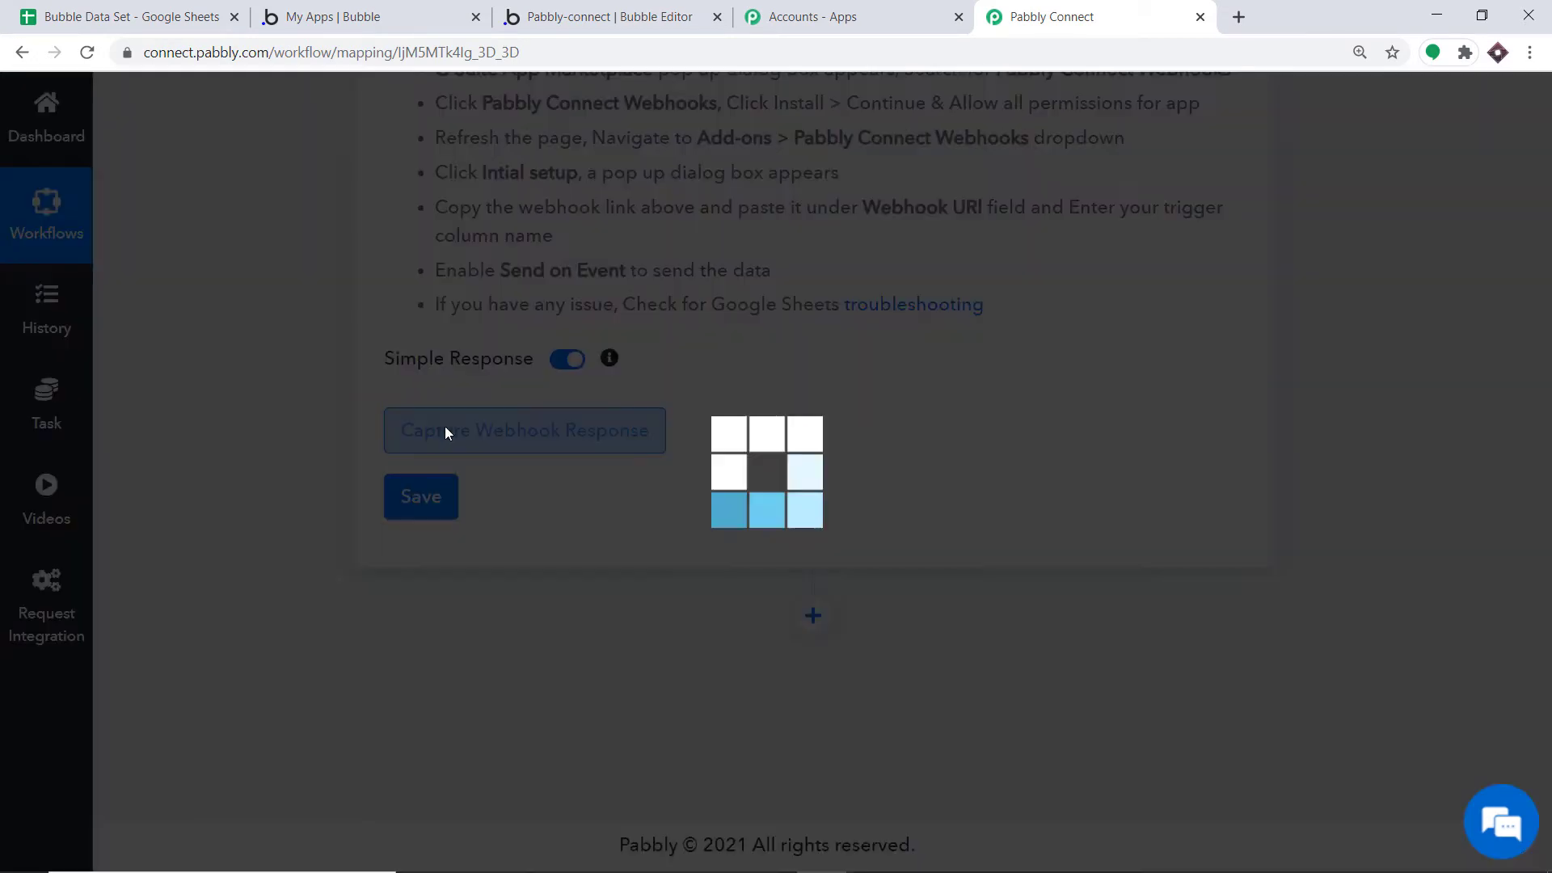
# Send a test row and confirm Pabbly captured Mytable, Name and Marcus
pyautogui.click(165, 16)
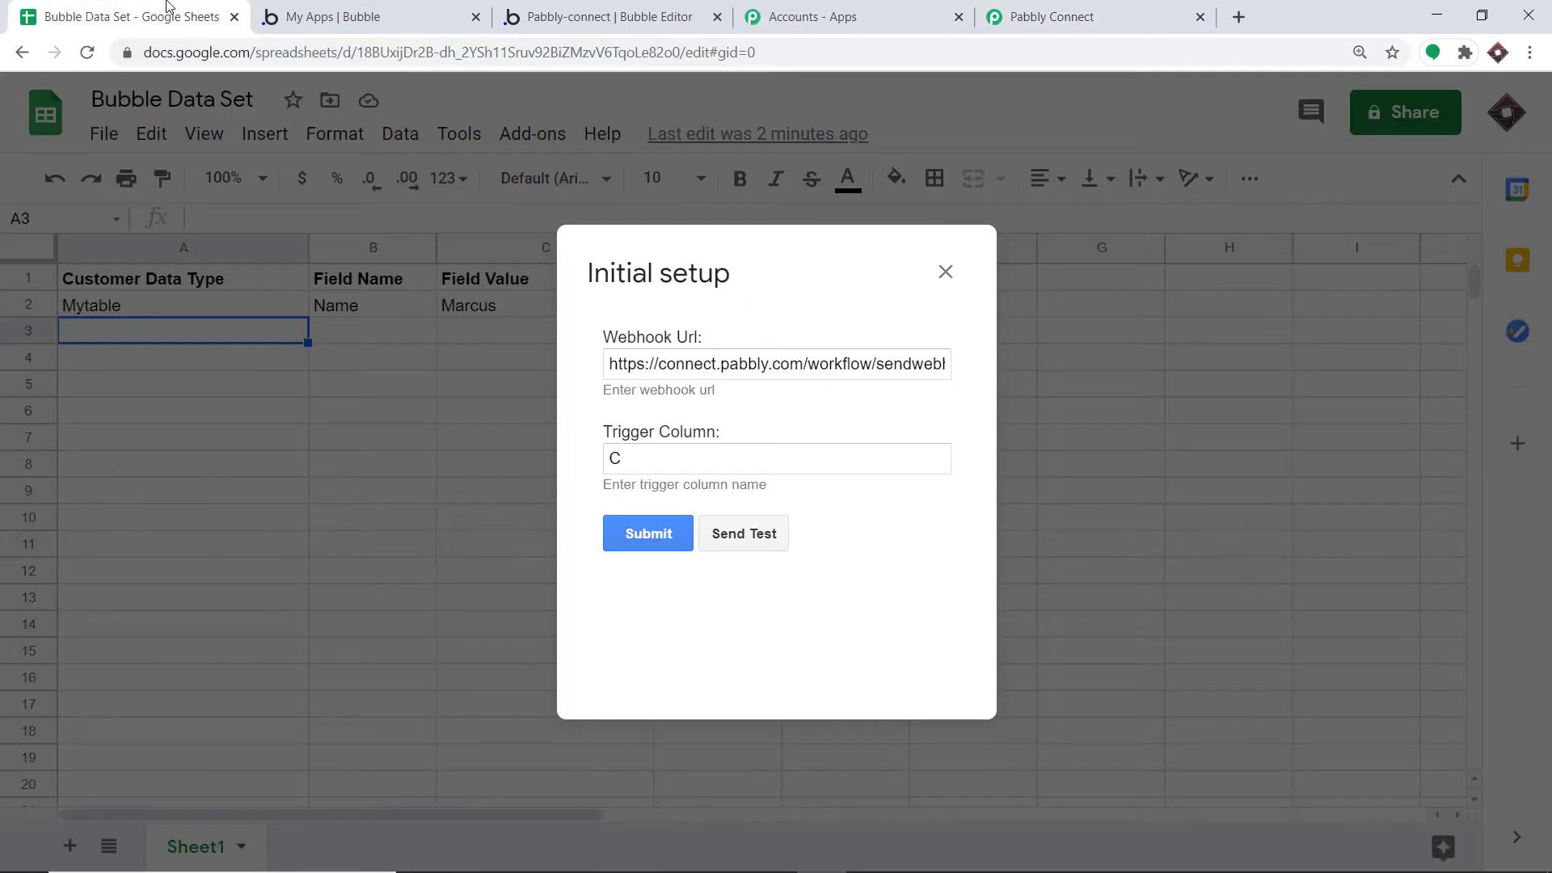
pyautogui.click(737, 535)
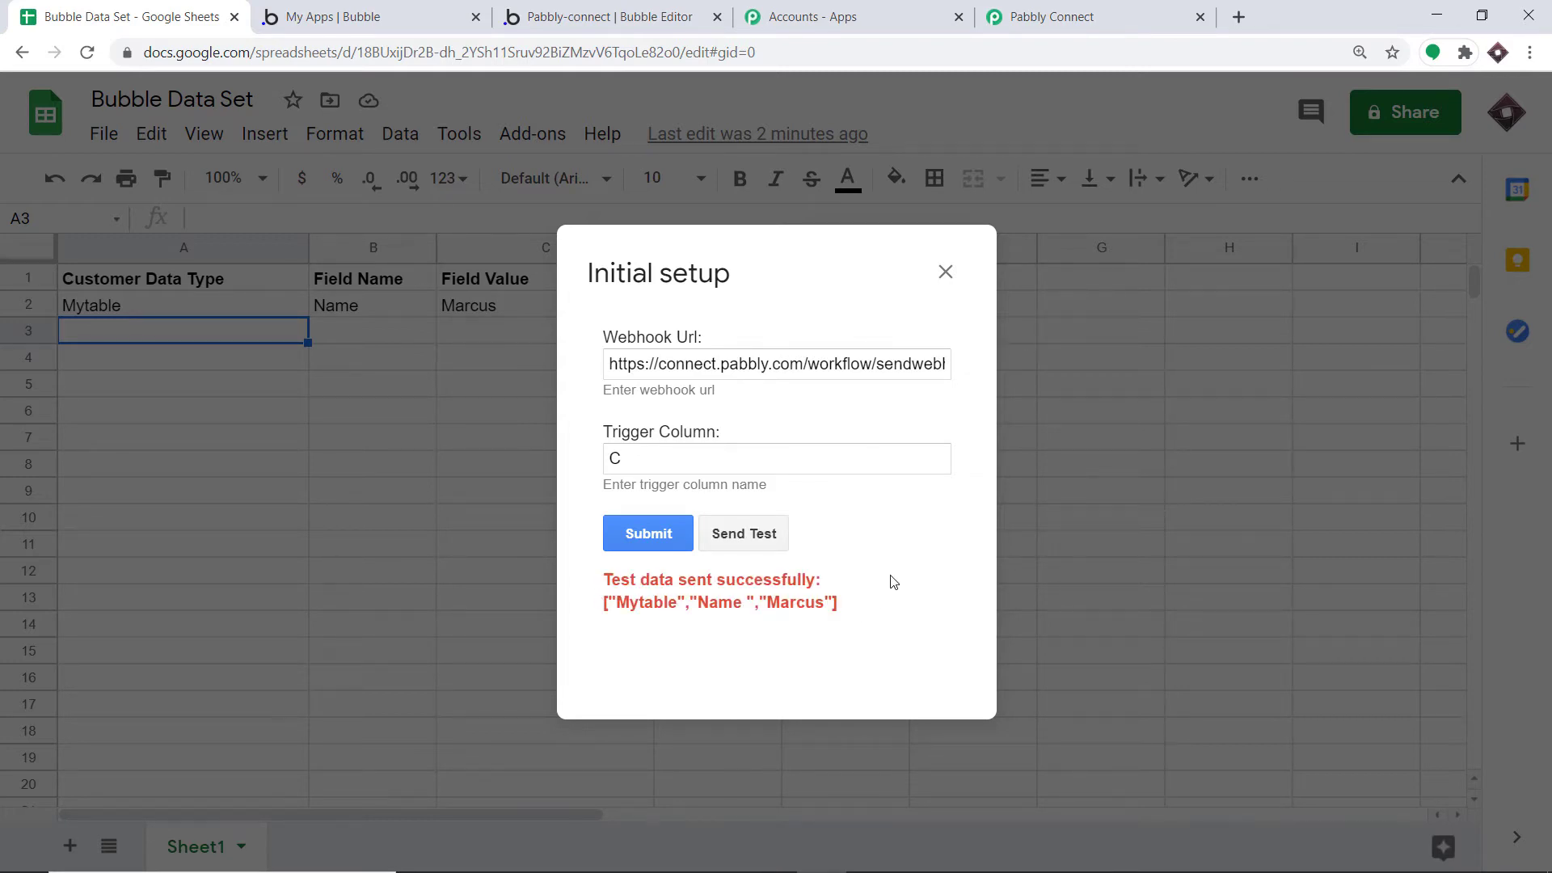
pyautogui.click(1043, 8)
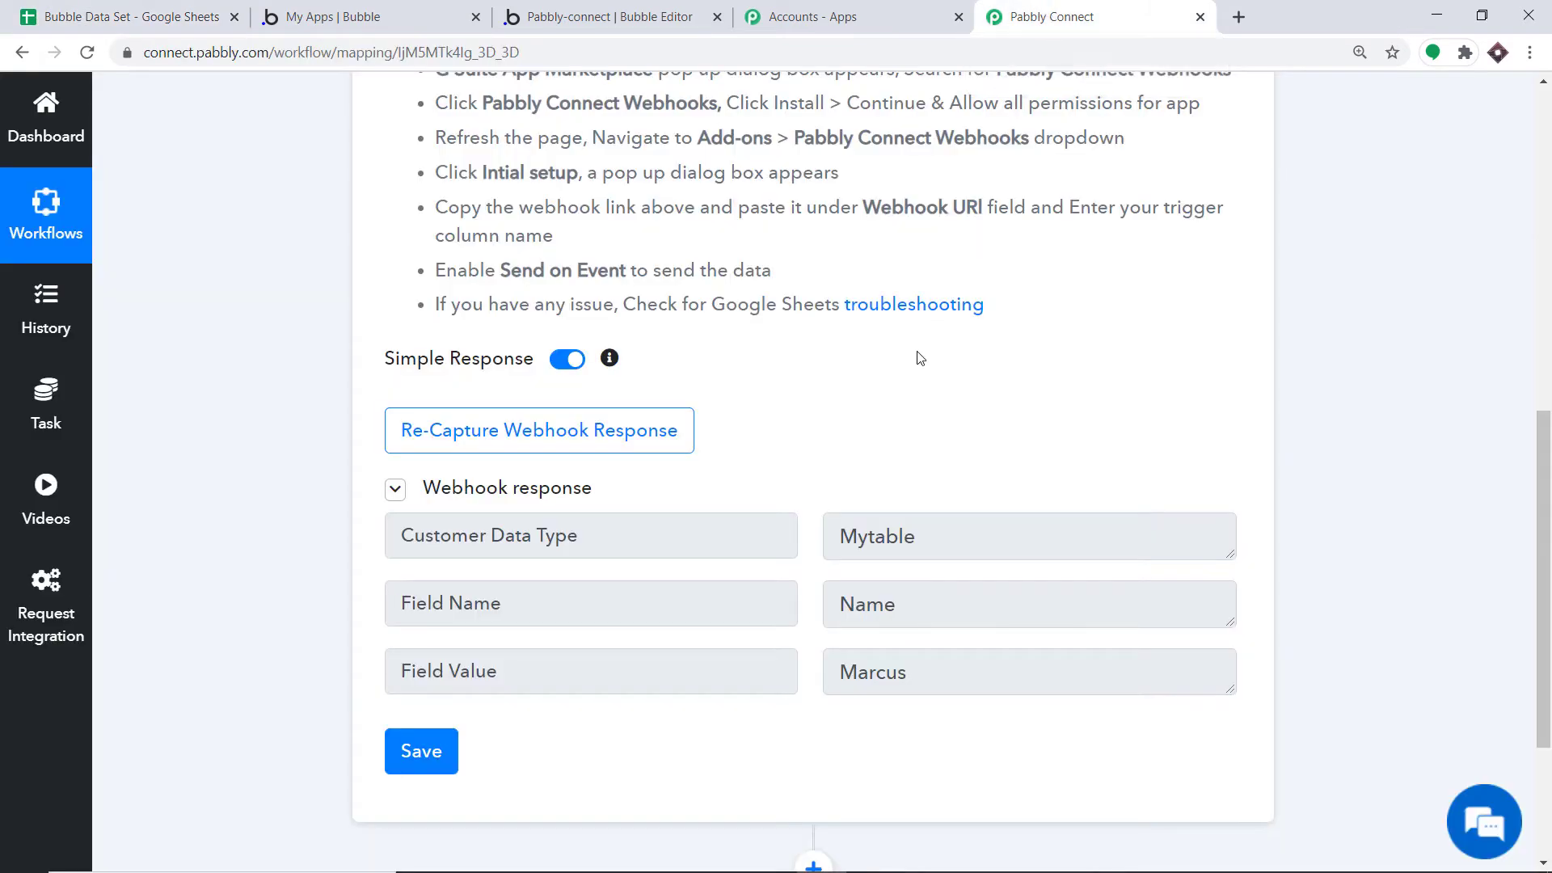
pyautogui.scroll(-3, 899, 370)
pyautogui.scroll(-1, 900, 372)
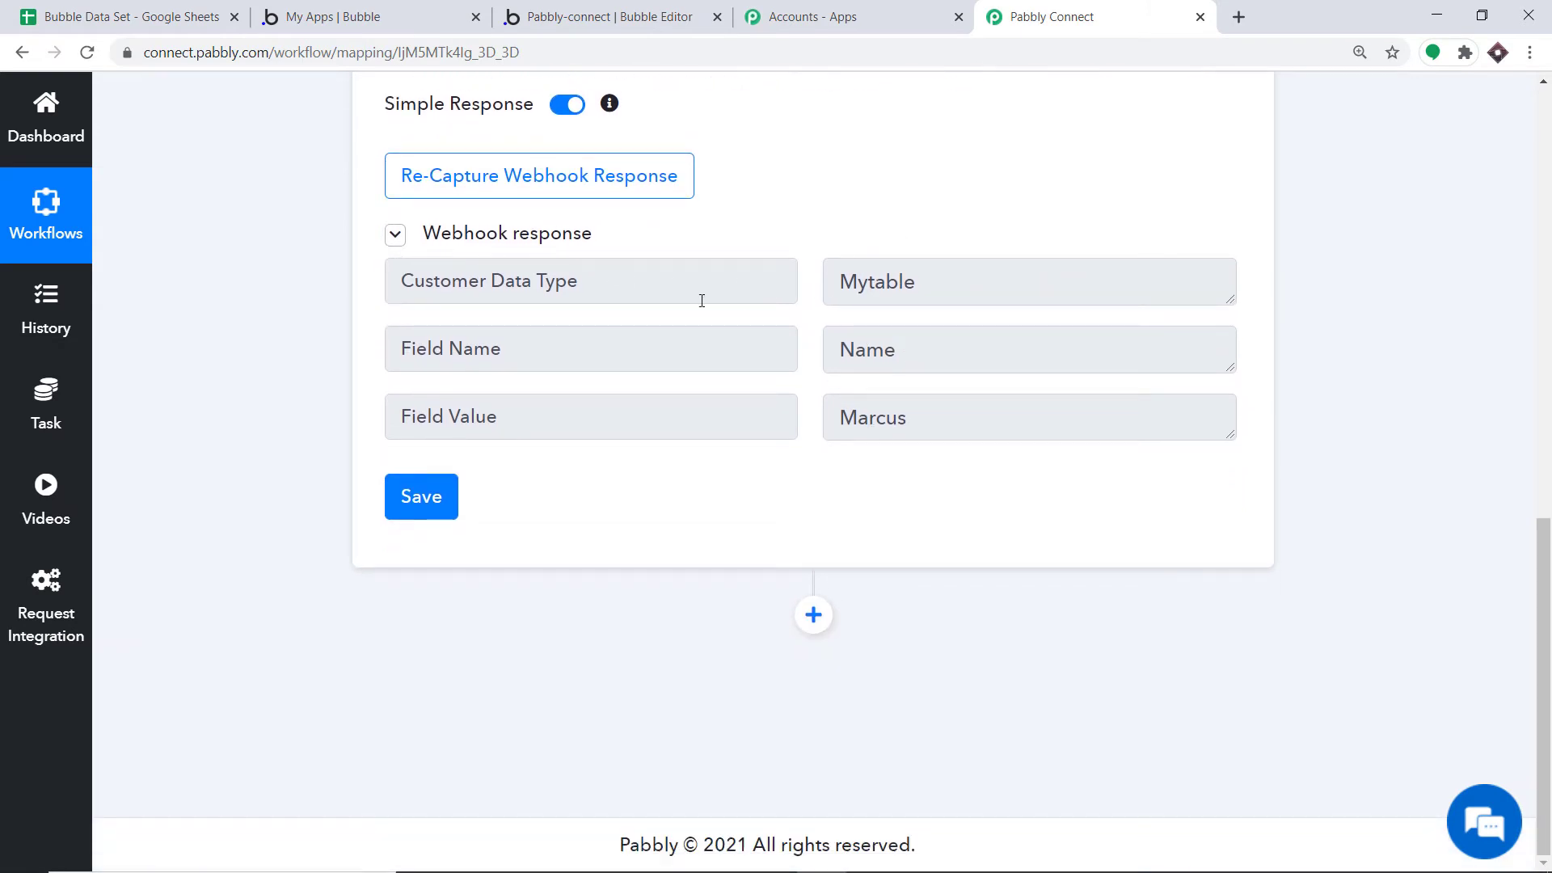
pyautogui.click(174, 12)
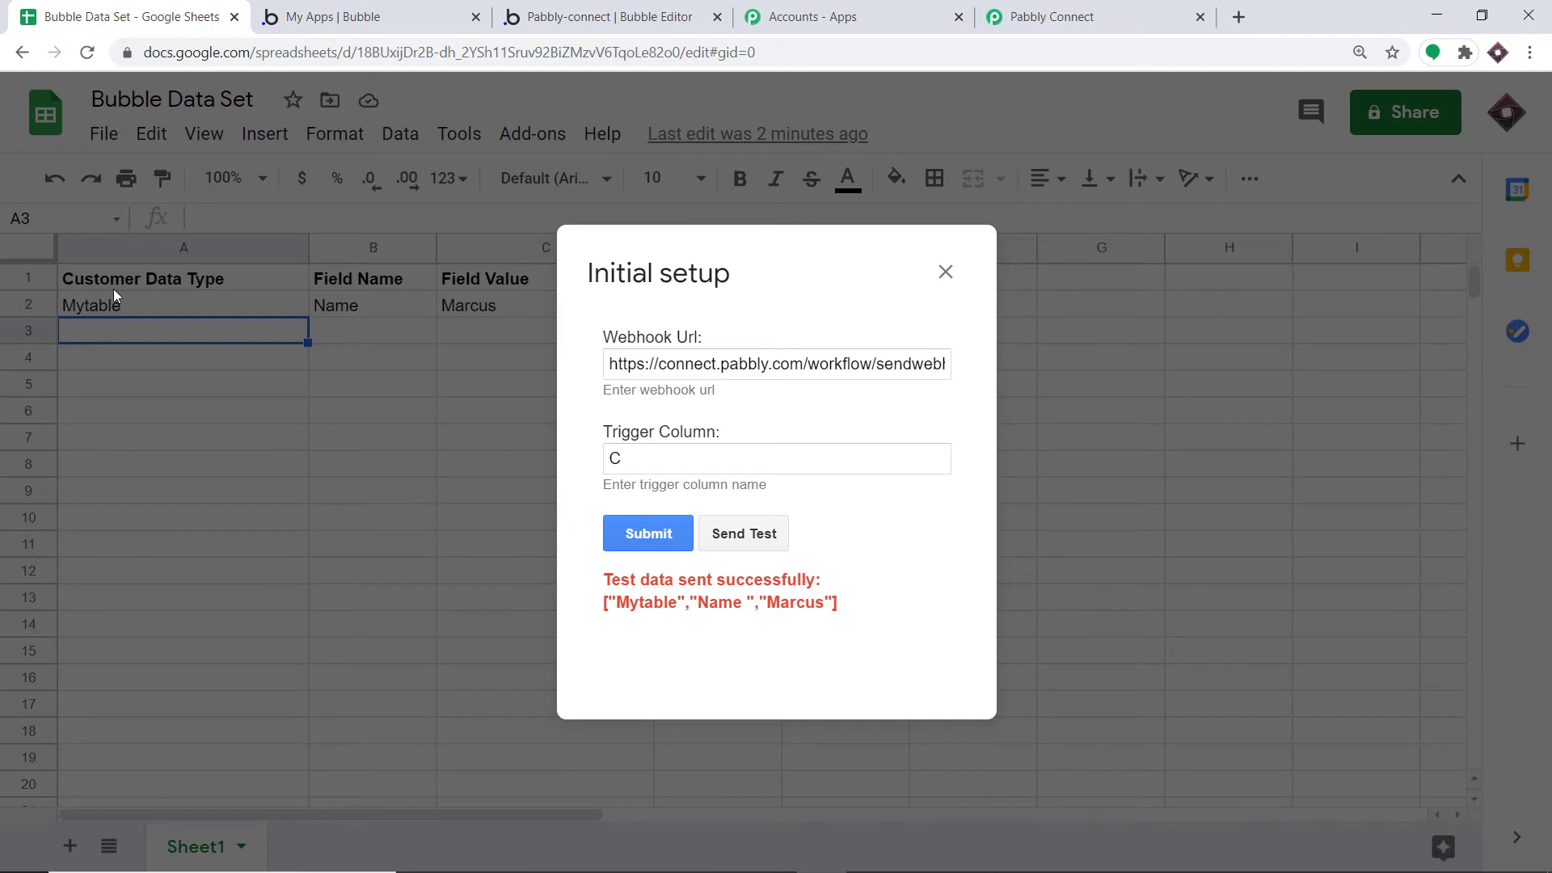
pyautogui.click(1051, 16)
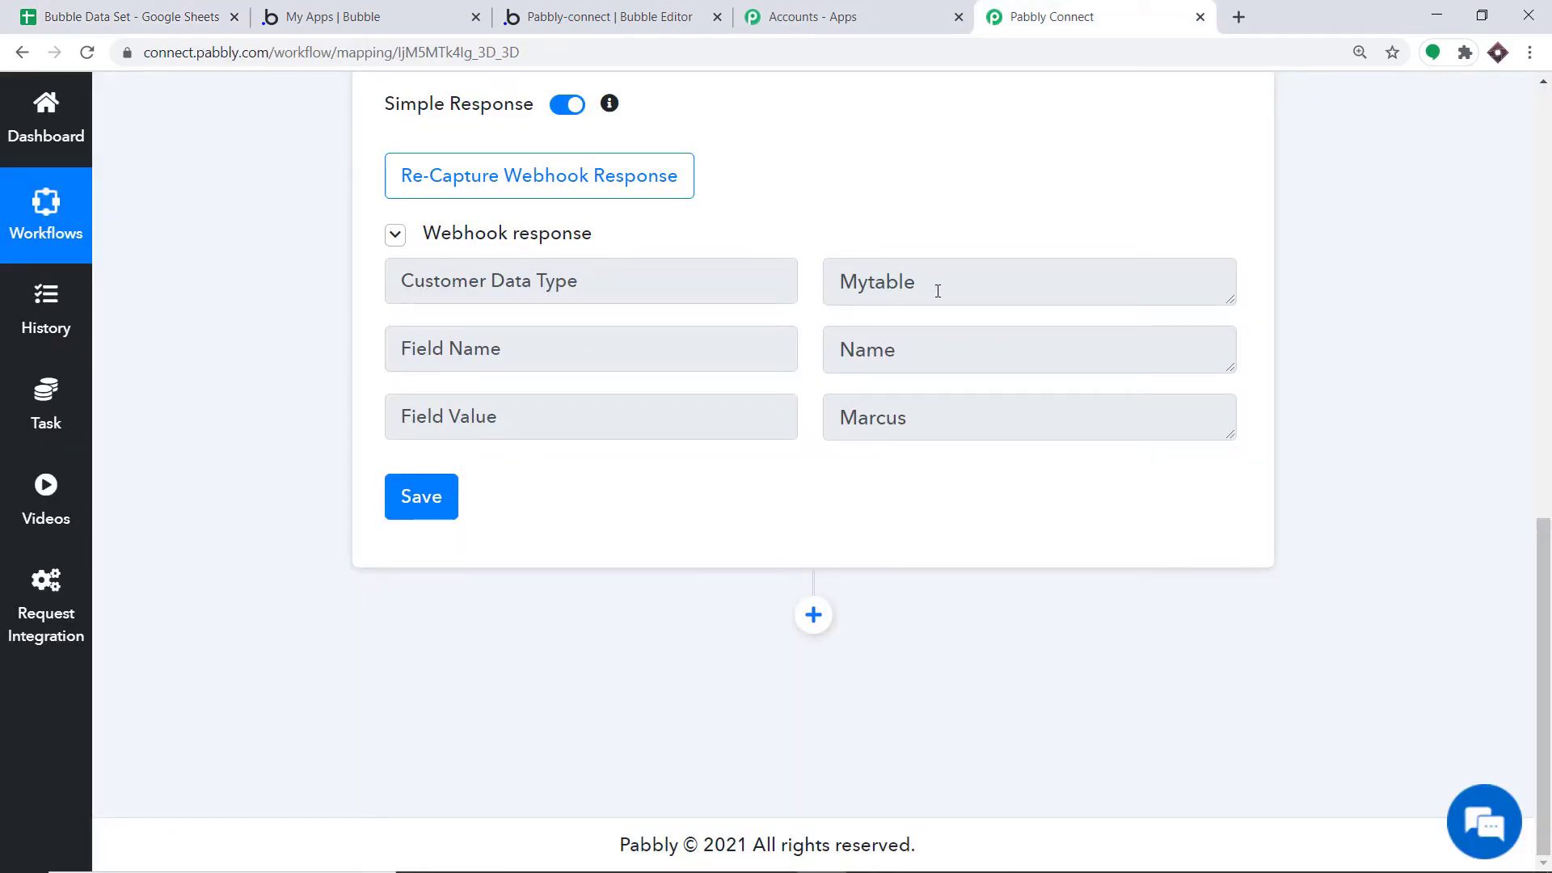
pyautogui.click(174, 12)
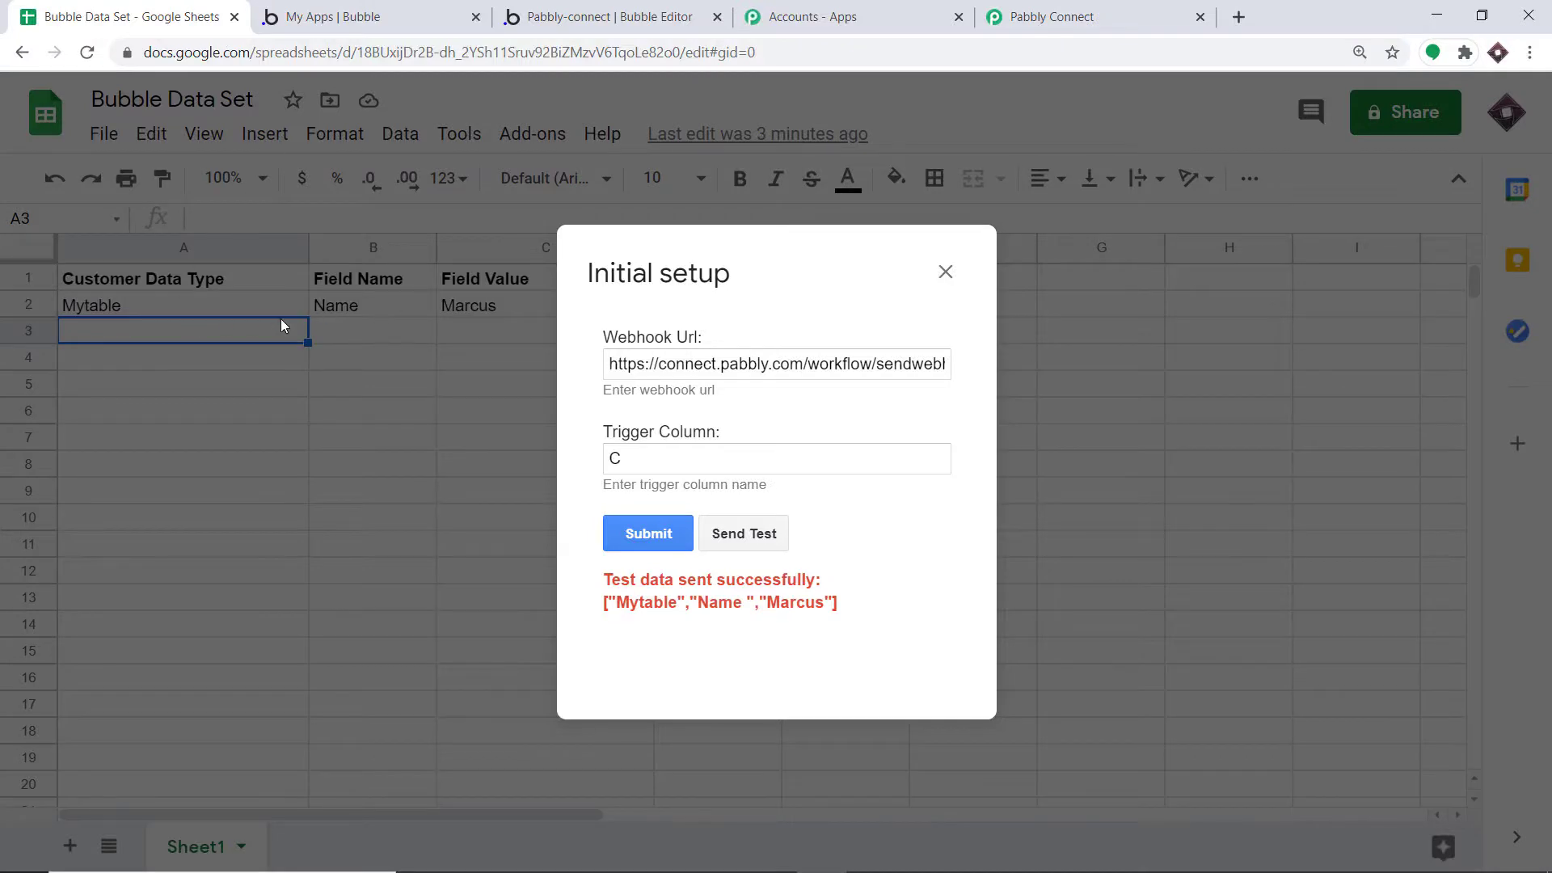
pyautogui.click(1051, 16)
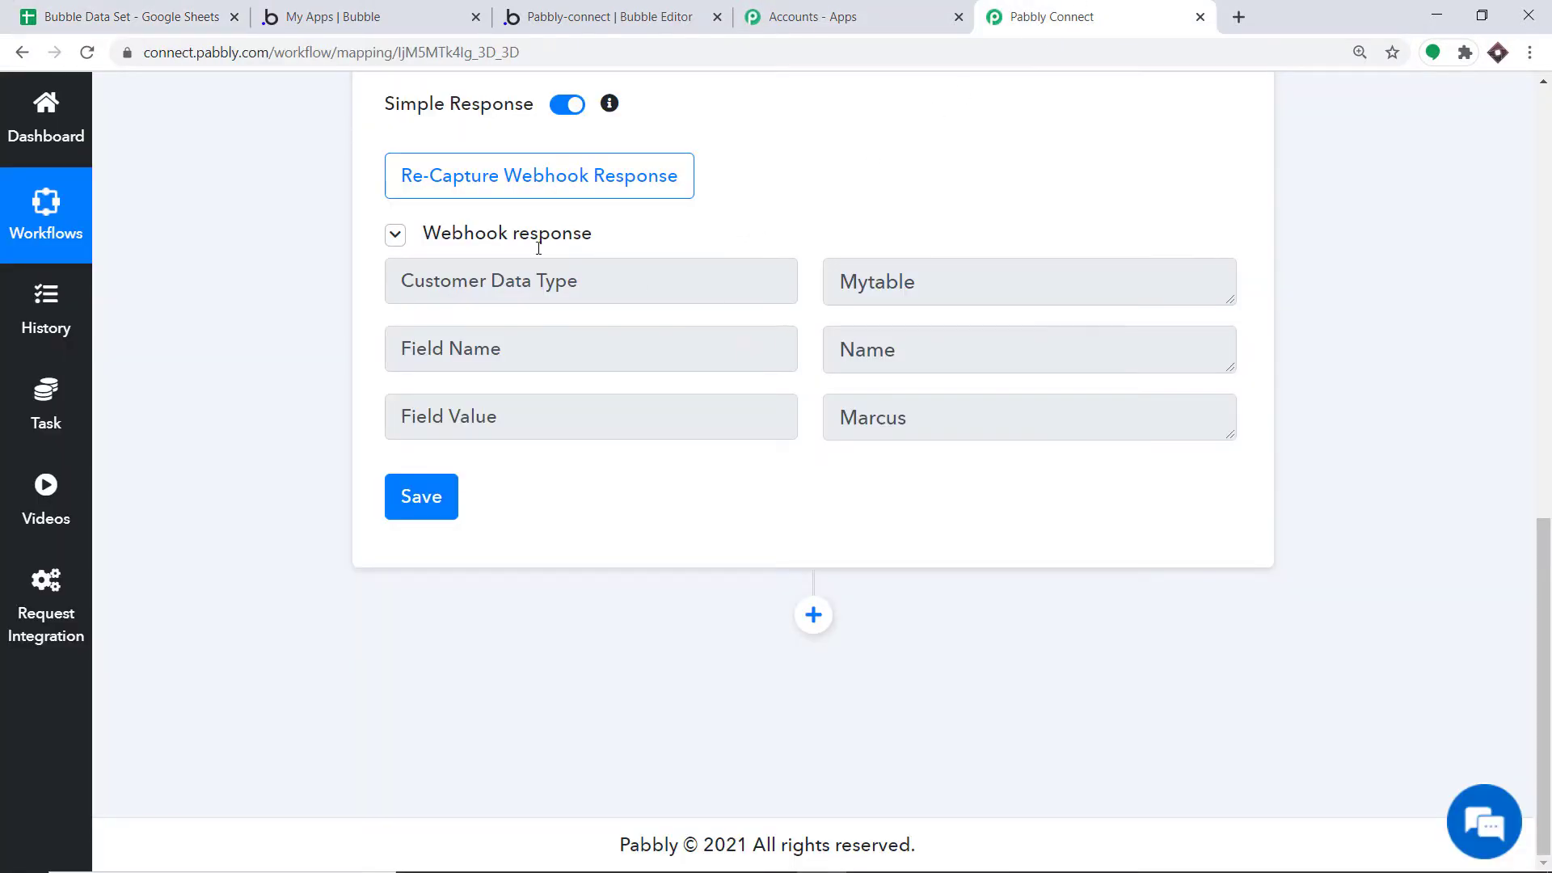
pyautogui.click(122, 16)
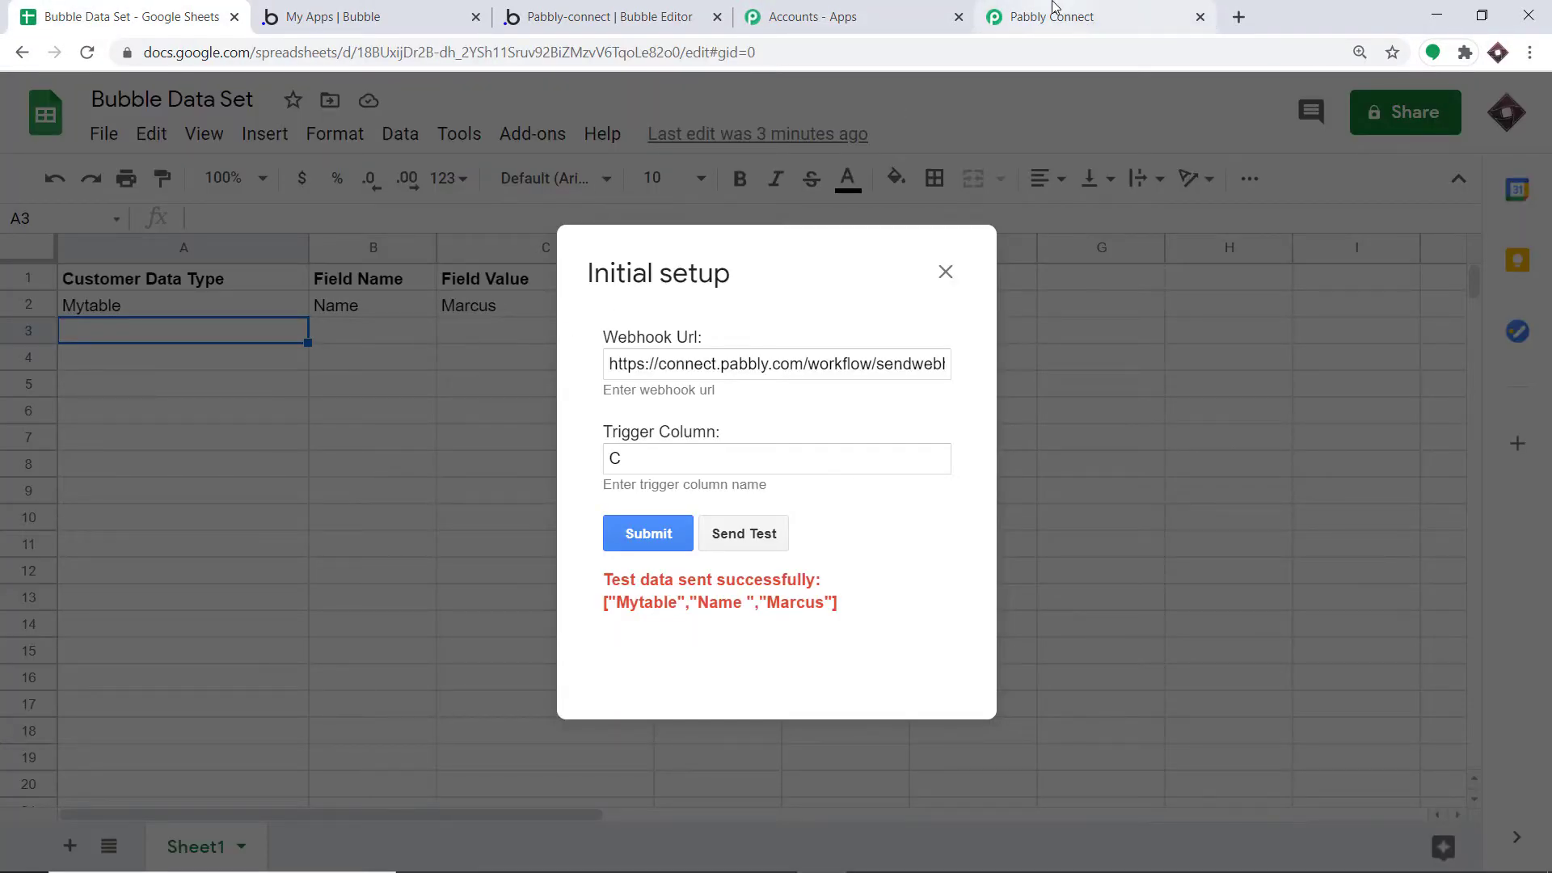
pyautogui.click(1051, 16)
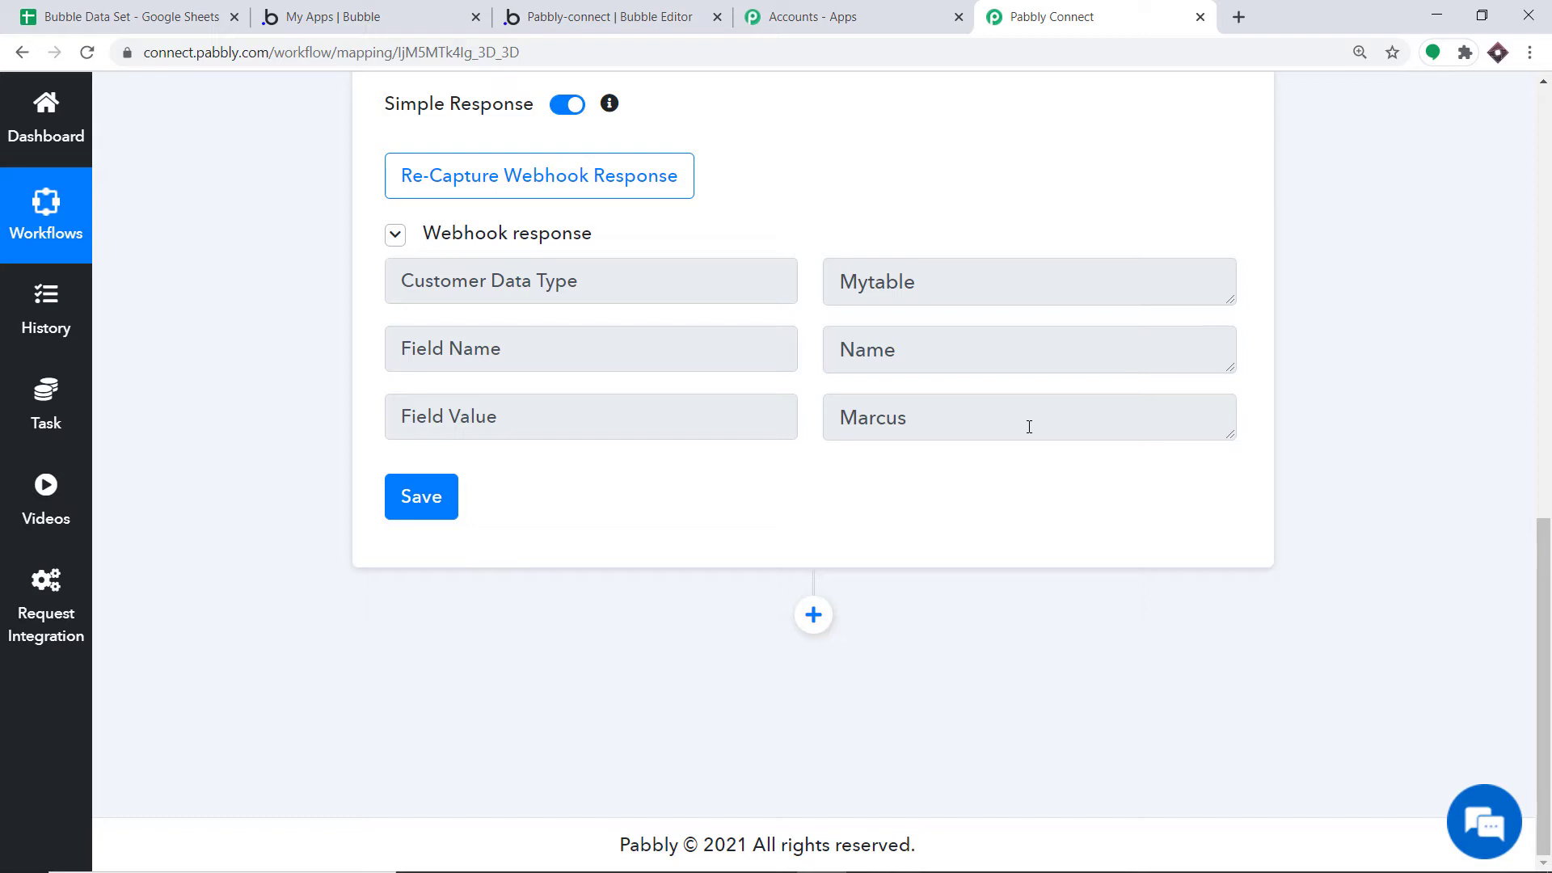
pyautogui.click(815, 619)
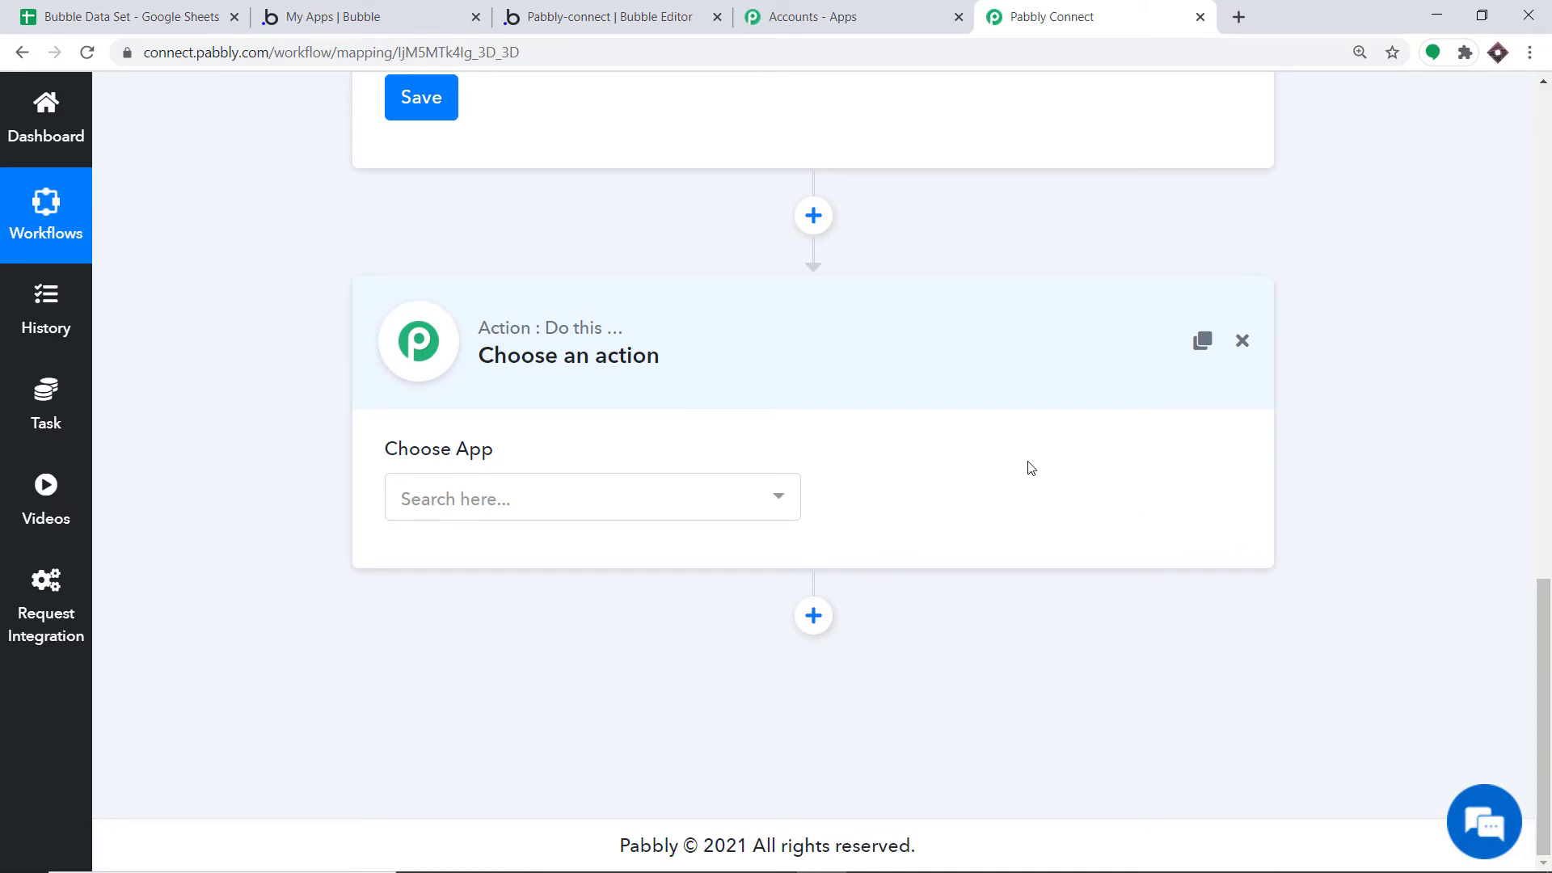
# Add a Bubble Testing action with the Create a Thing event
pyautogui.click(504, 493)
pyautogui.write('BUB')
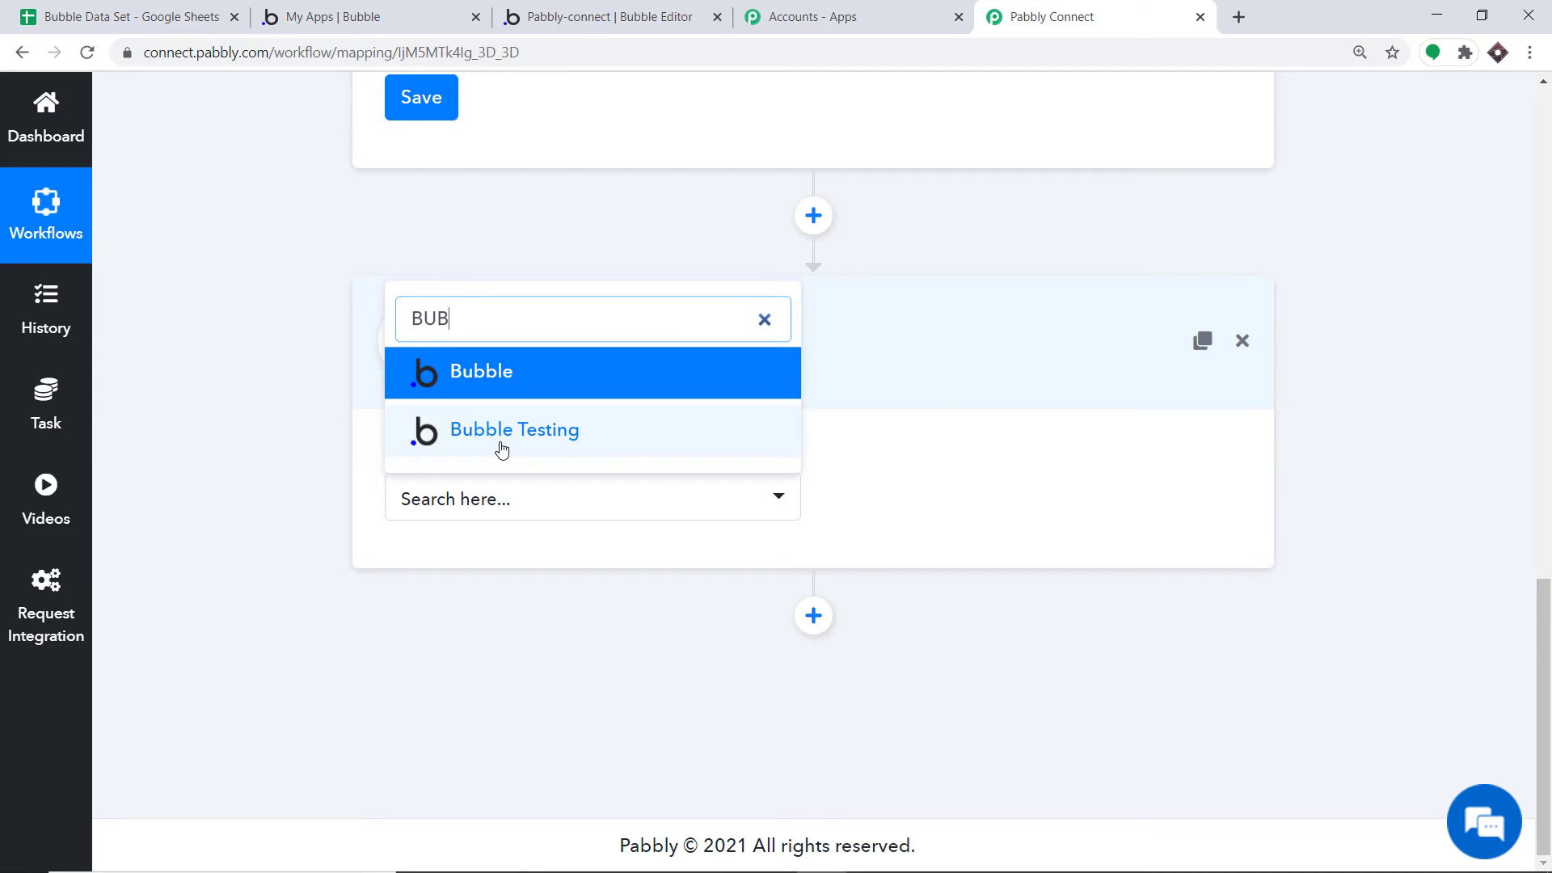
pyautogui.click(478, 370)
pyautogui.click(473, 430)
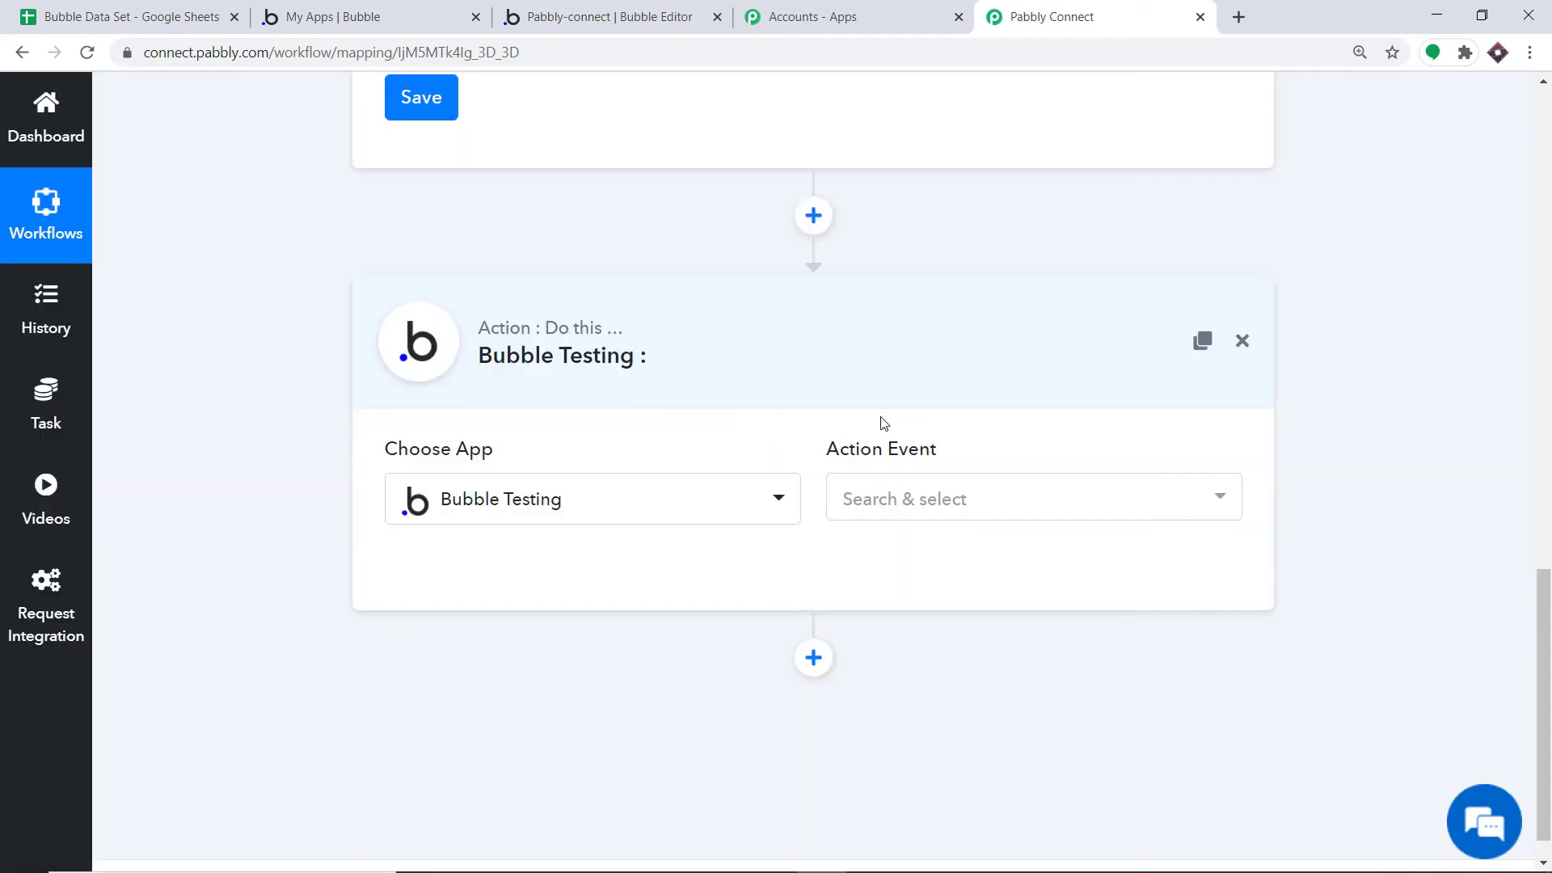
pyautogui.click(940, 504)
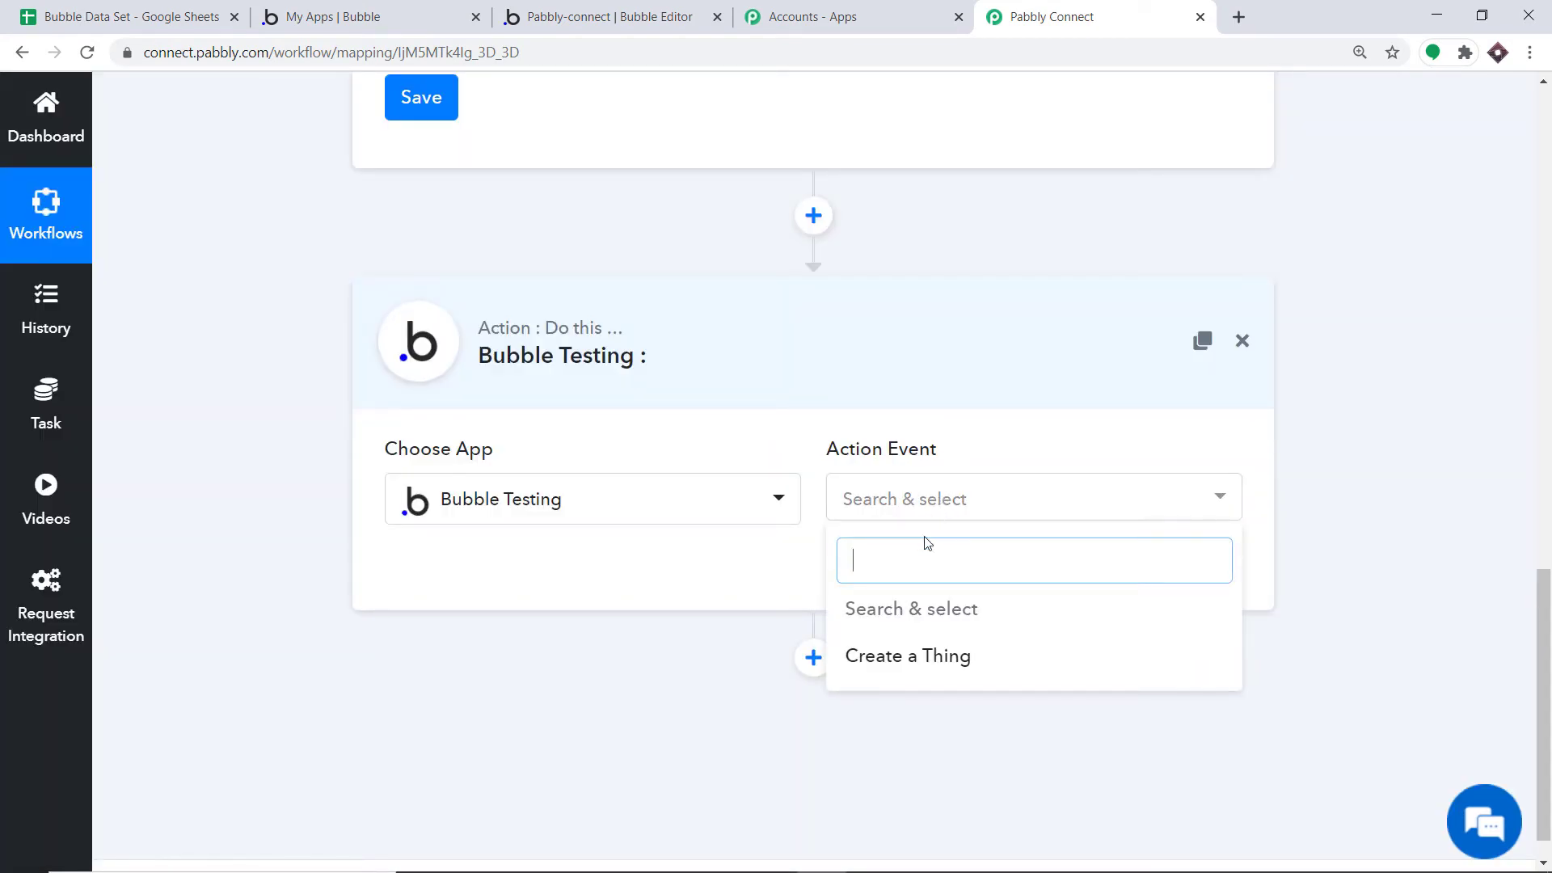
pyautogui.click(933, 668)
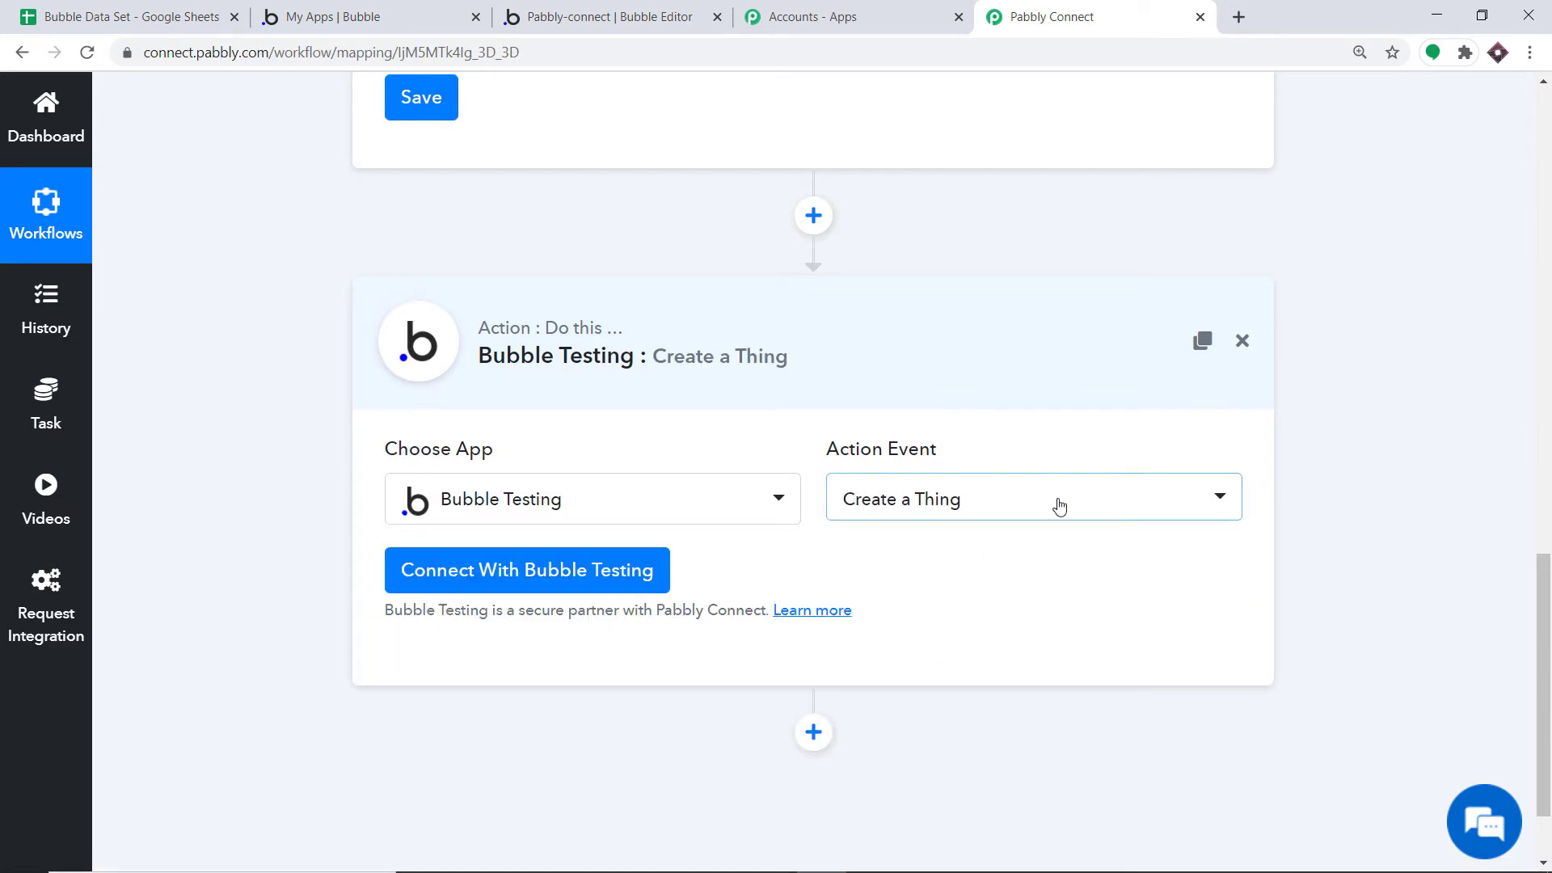
# Start new Bubble Testing credentials and switch to Bubble's My apps page
pyautogui.click(480, 579)
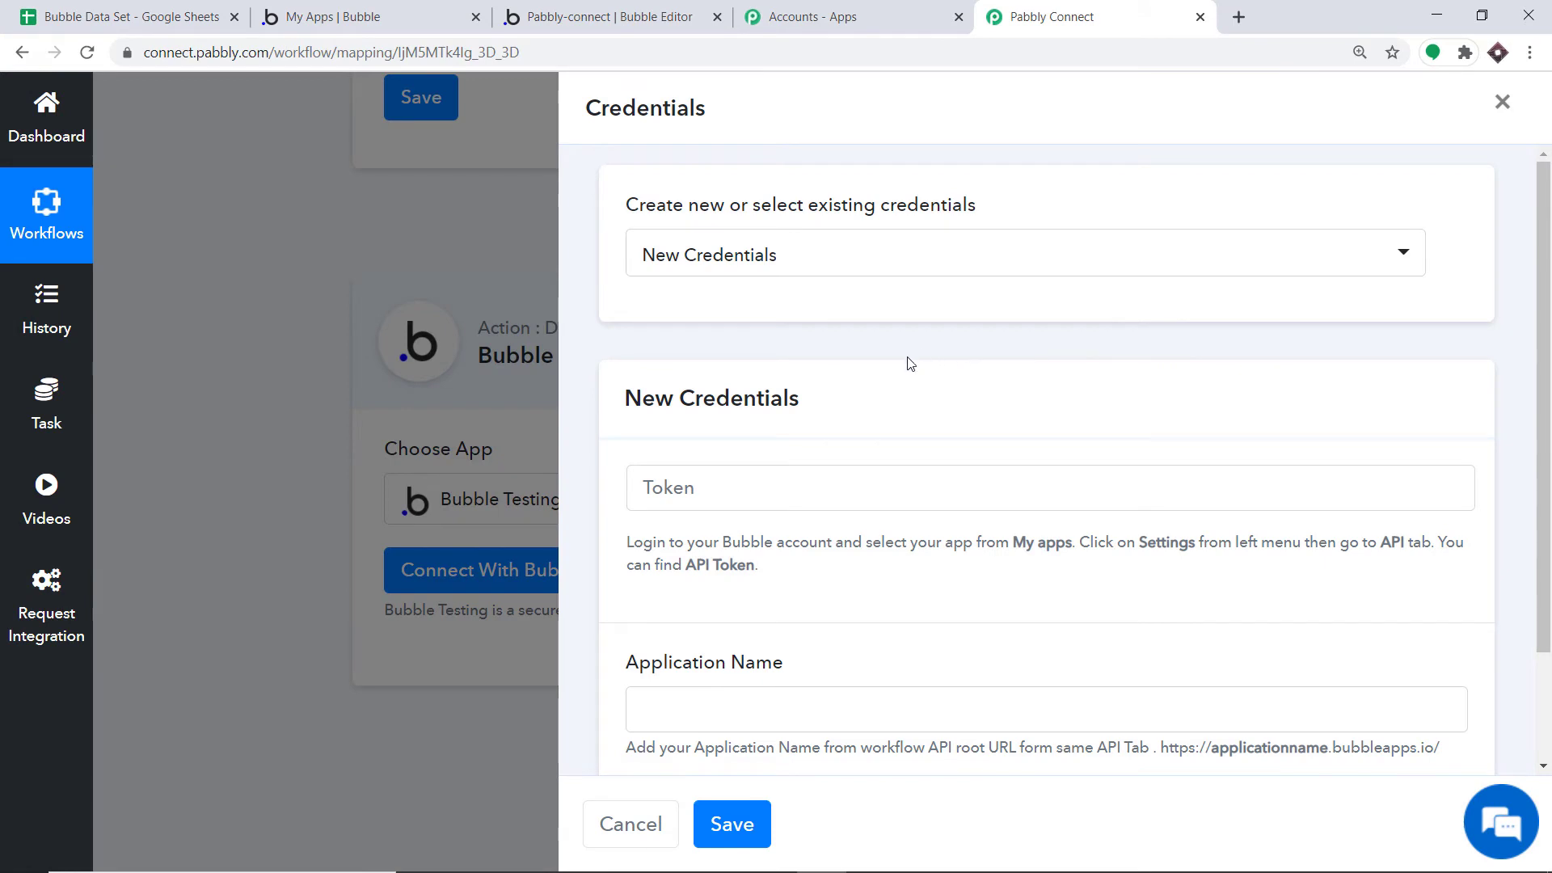
pyautogui.scroll(-2, 907, 360)
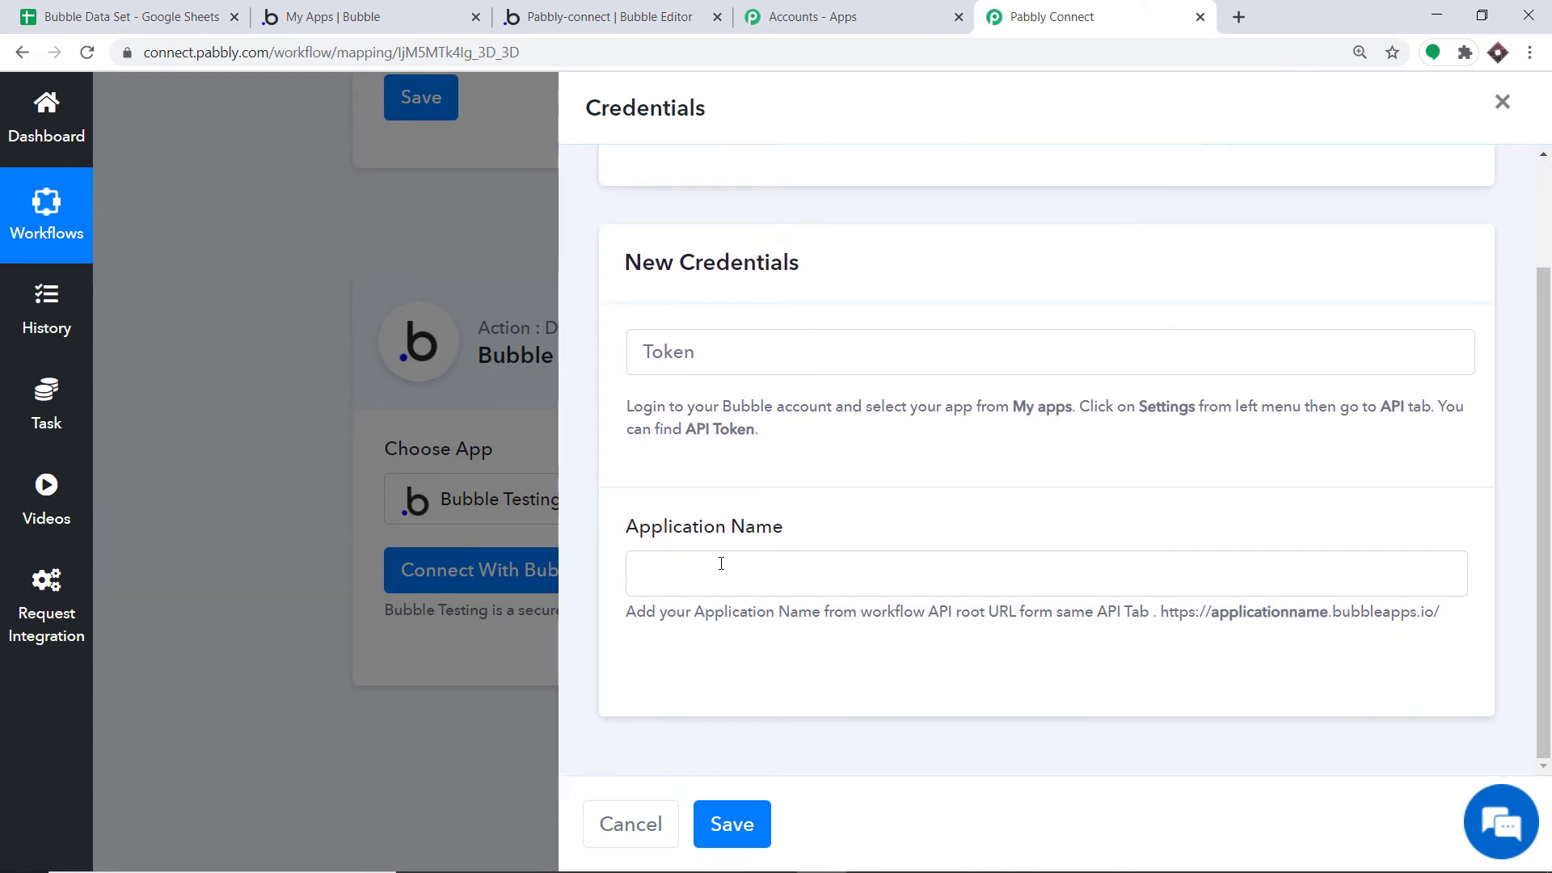
pyautogui.click(345, 9)
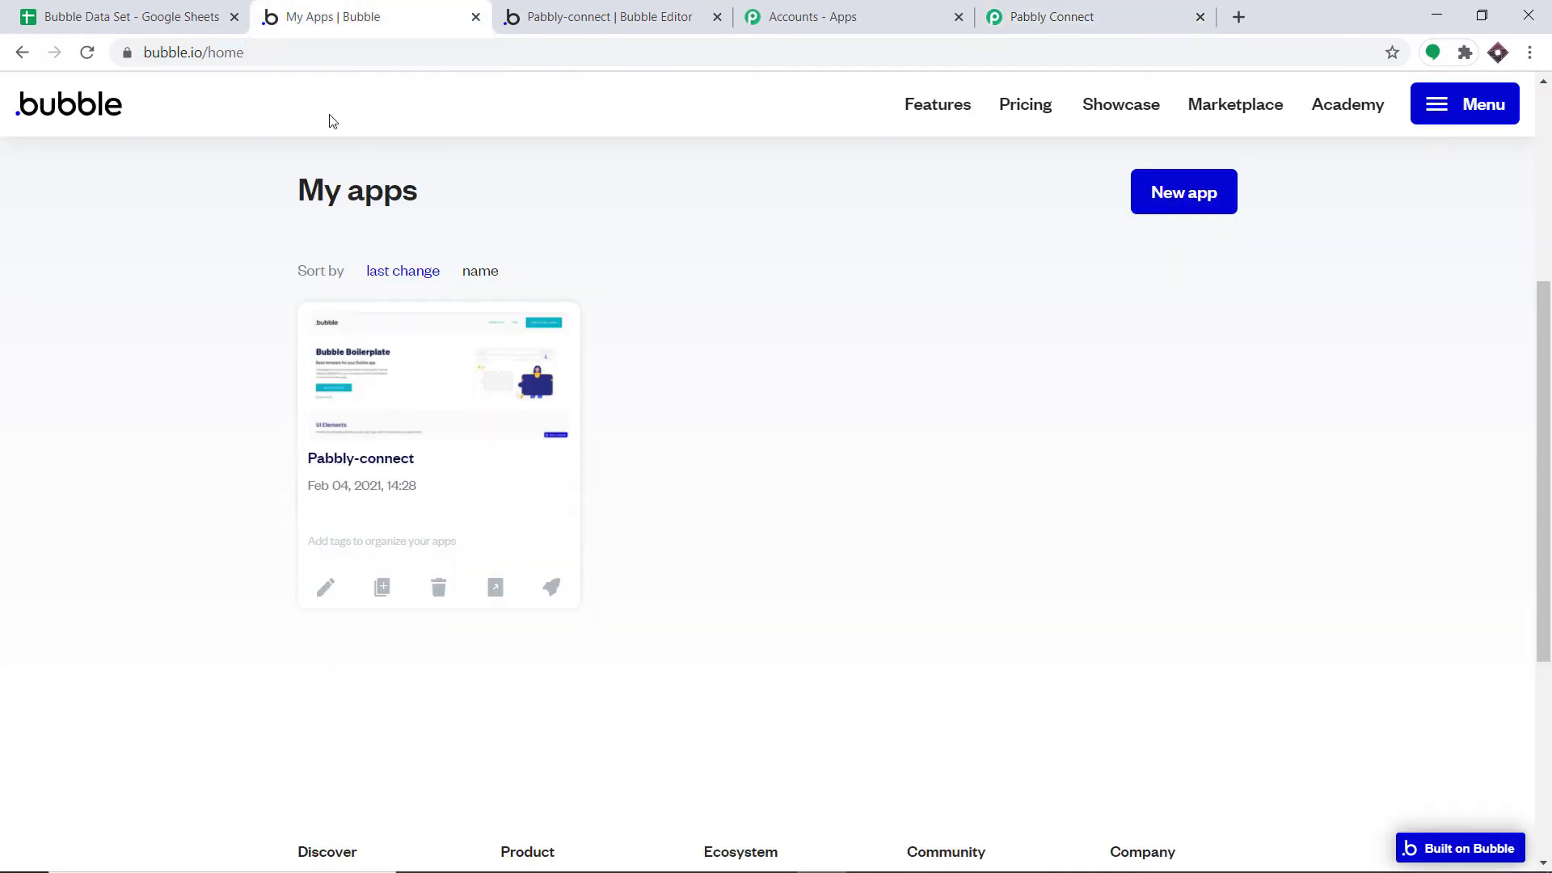
# Open the pabbly-connect app's API settings in the Bubble editor
pyautogui.click(402, 409)
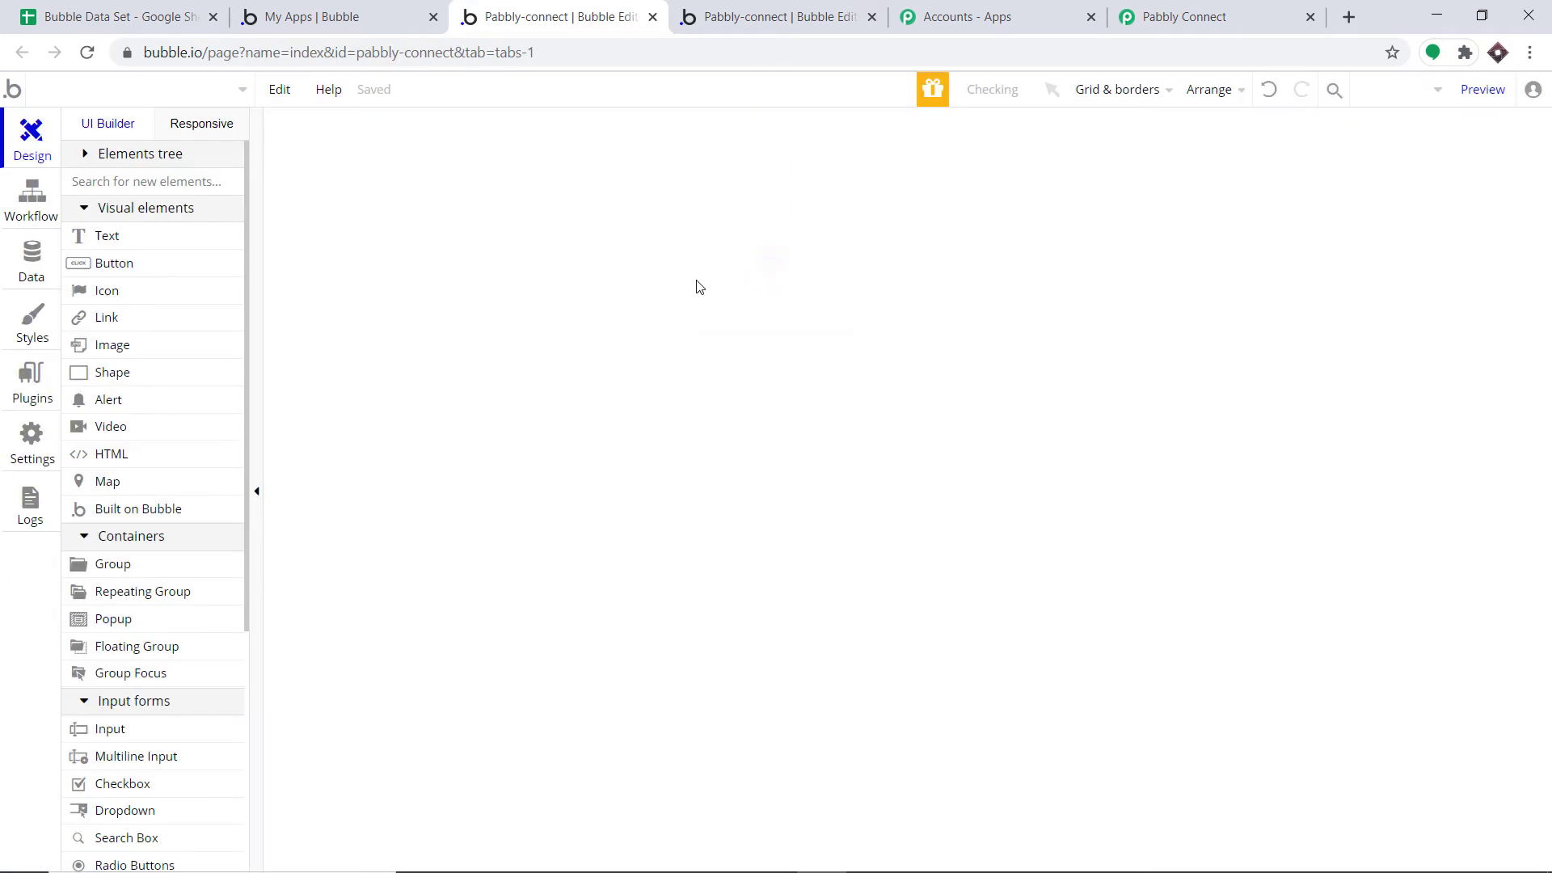
pyautogui.click(30, 437)
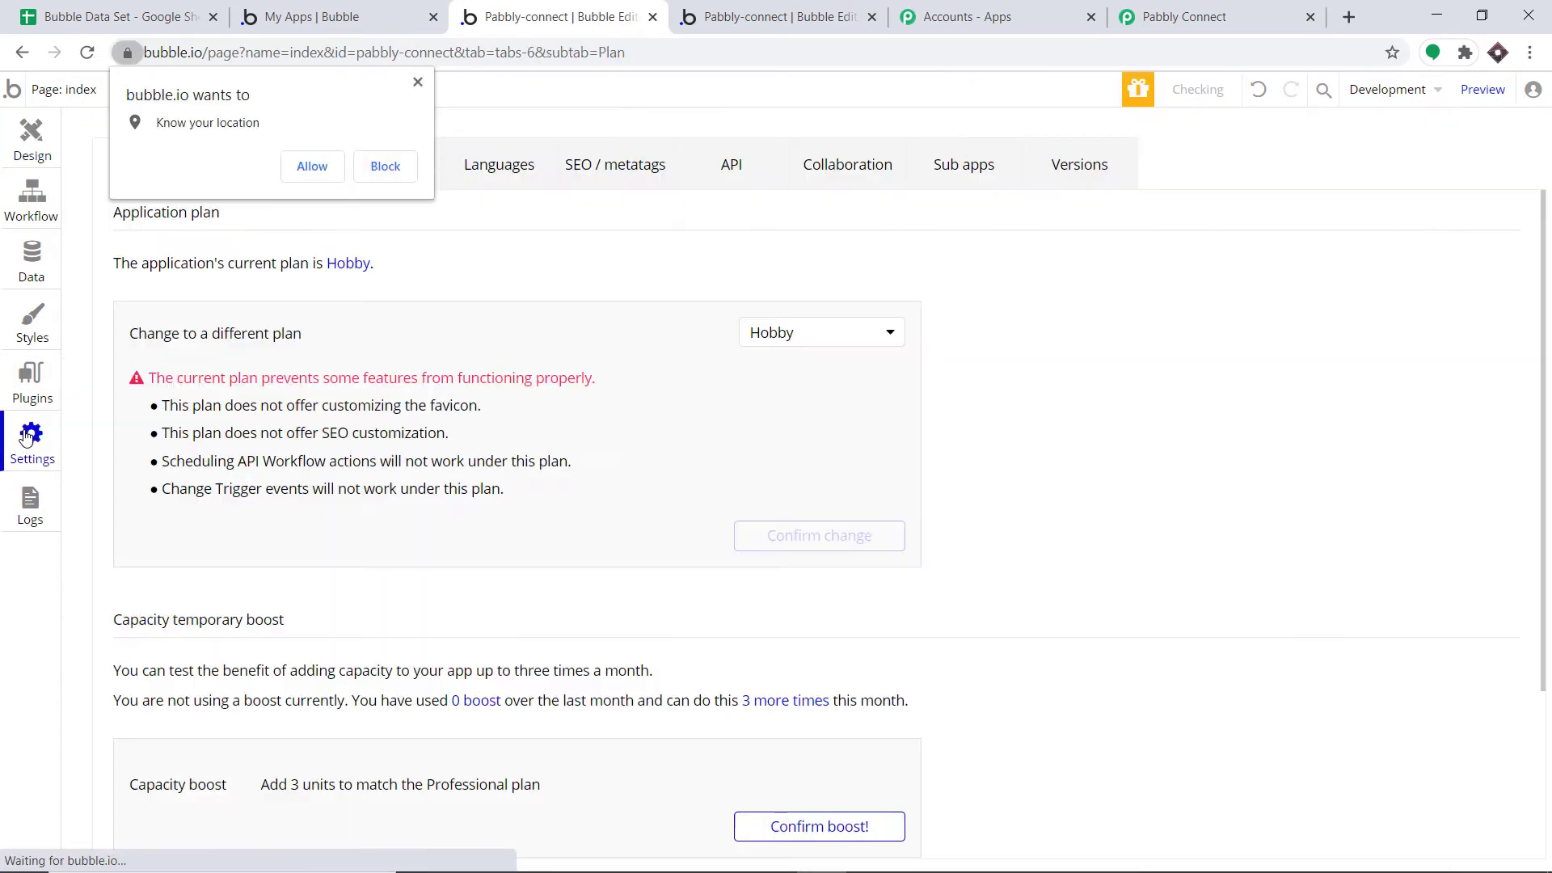
pyautogui.click(418, 83)
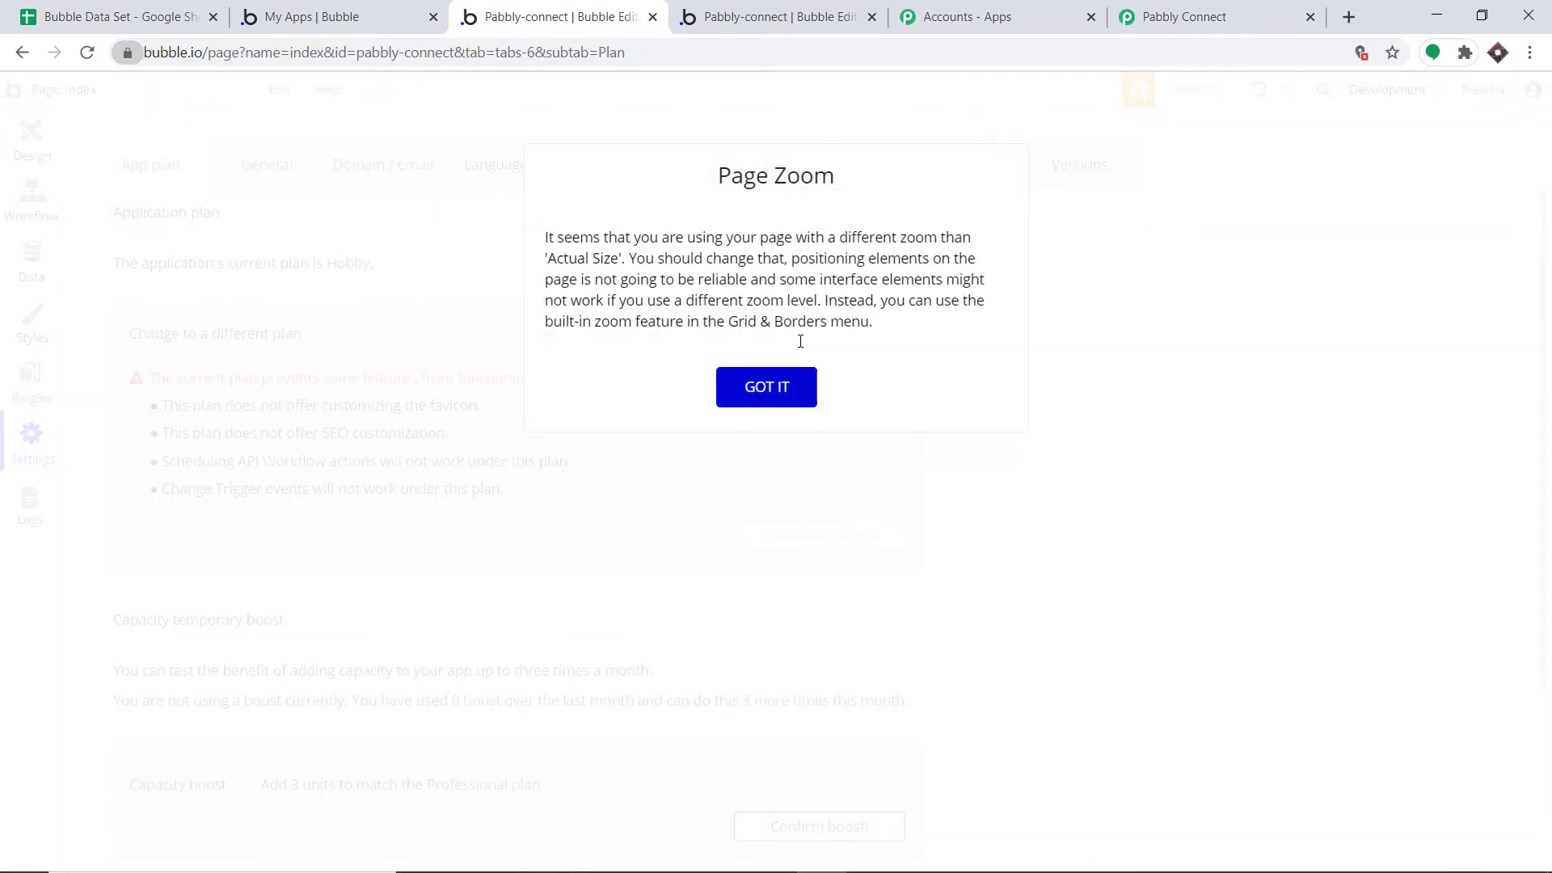
pyautogui.click(780, 386)
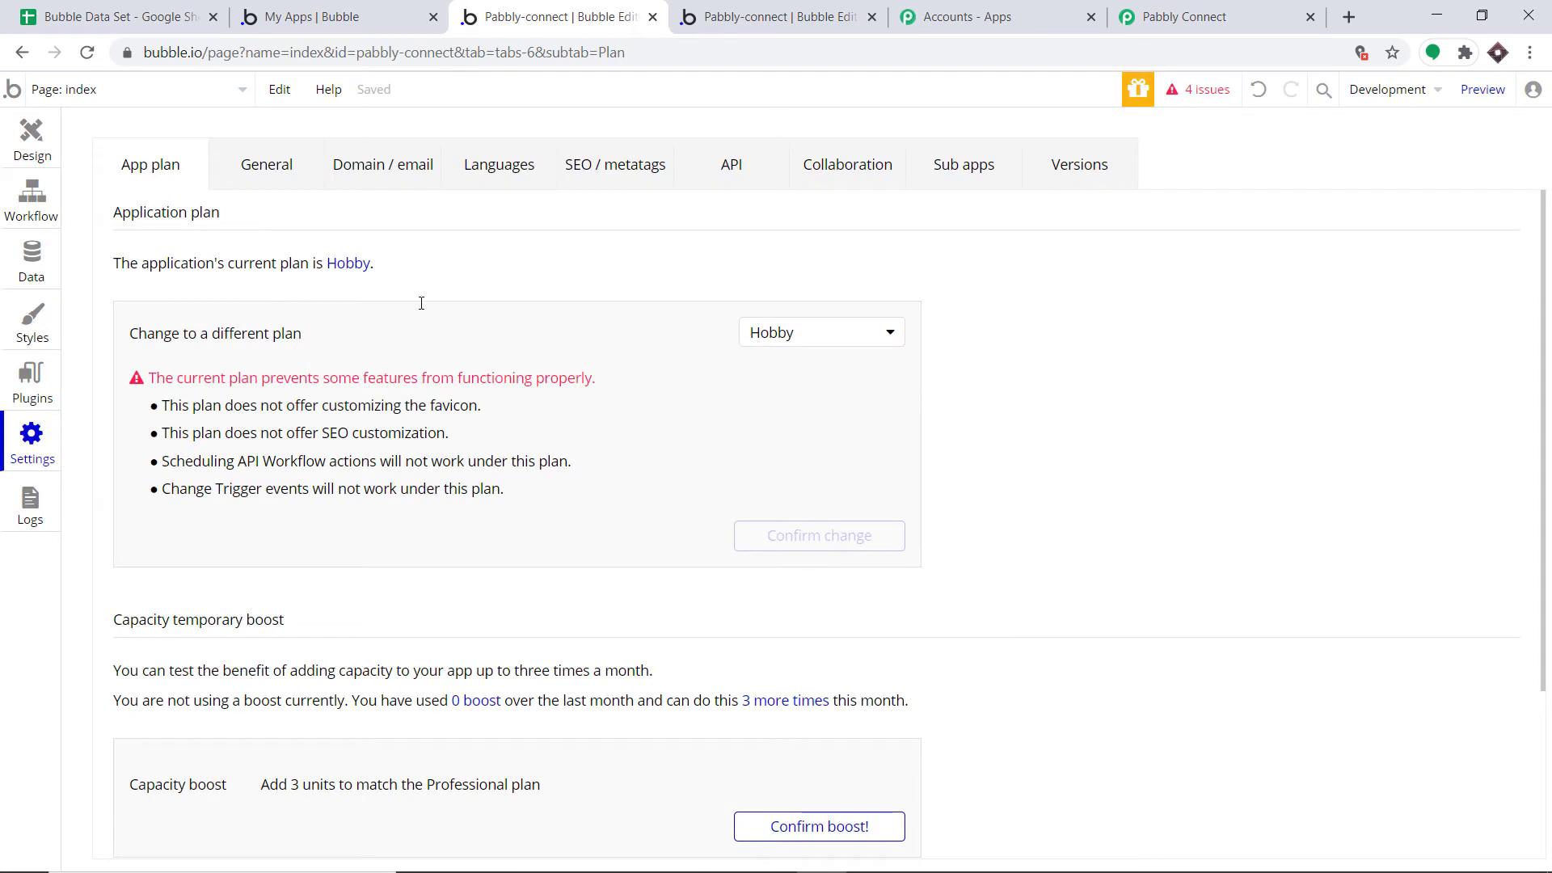
pyautogui.click(729, 166)
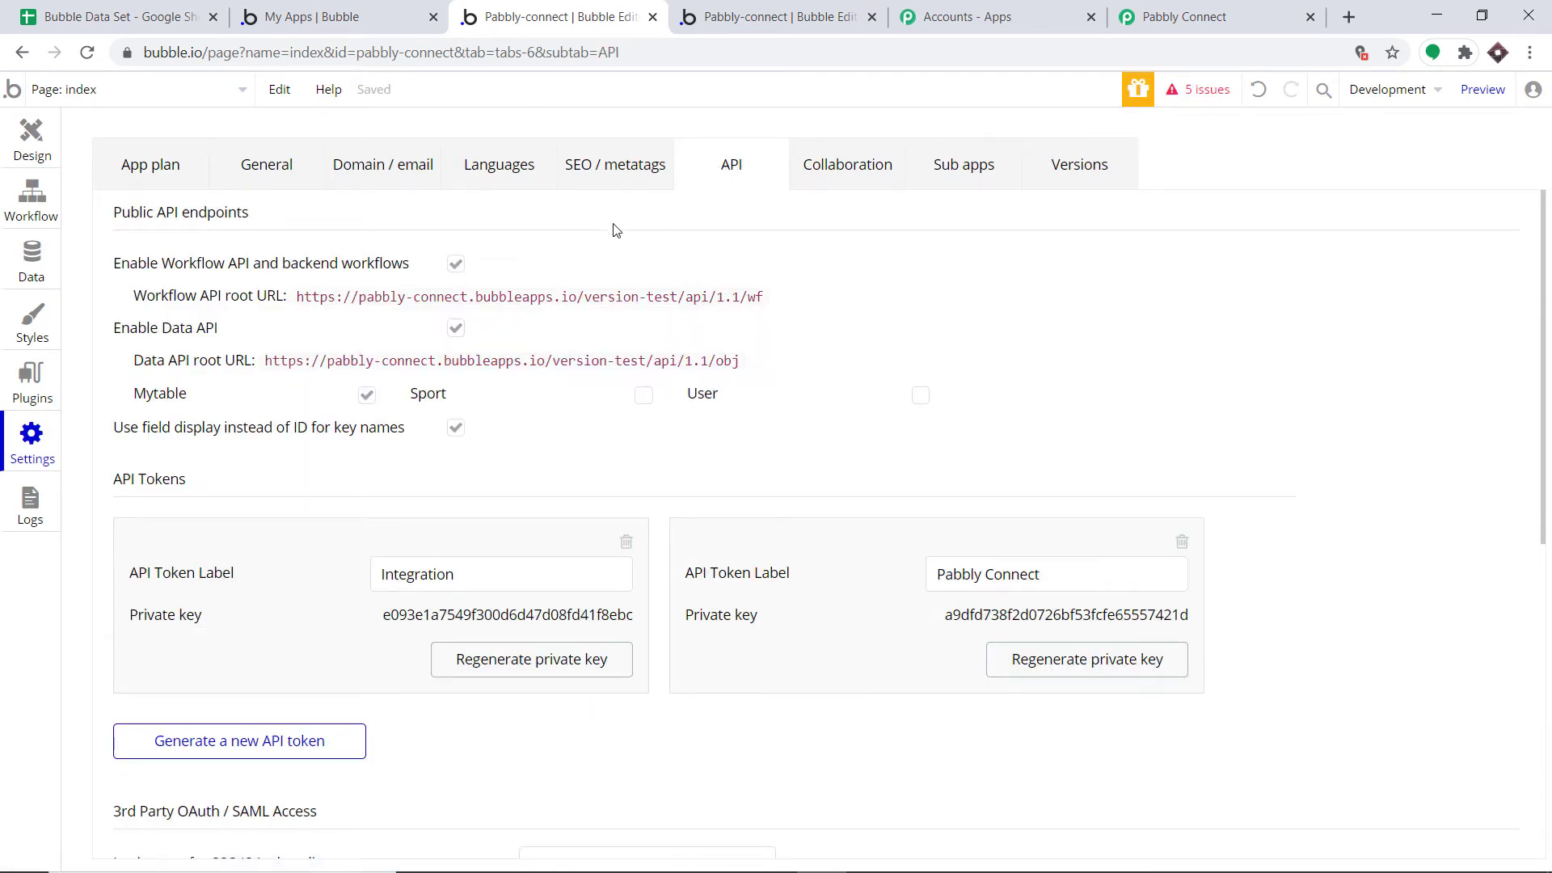
pyautogui.scroll(-3, 611, 243)
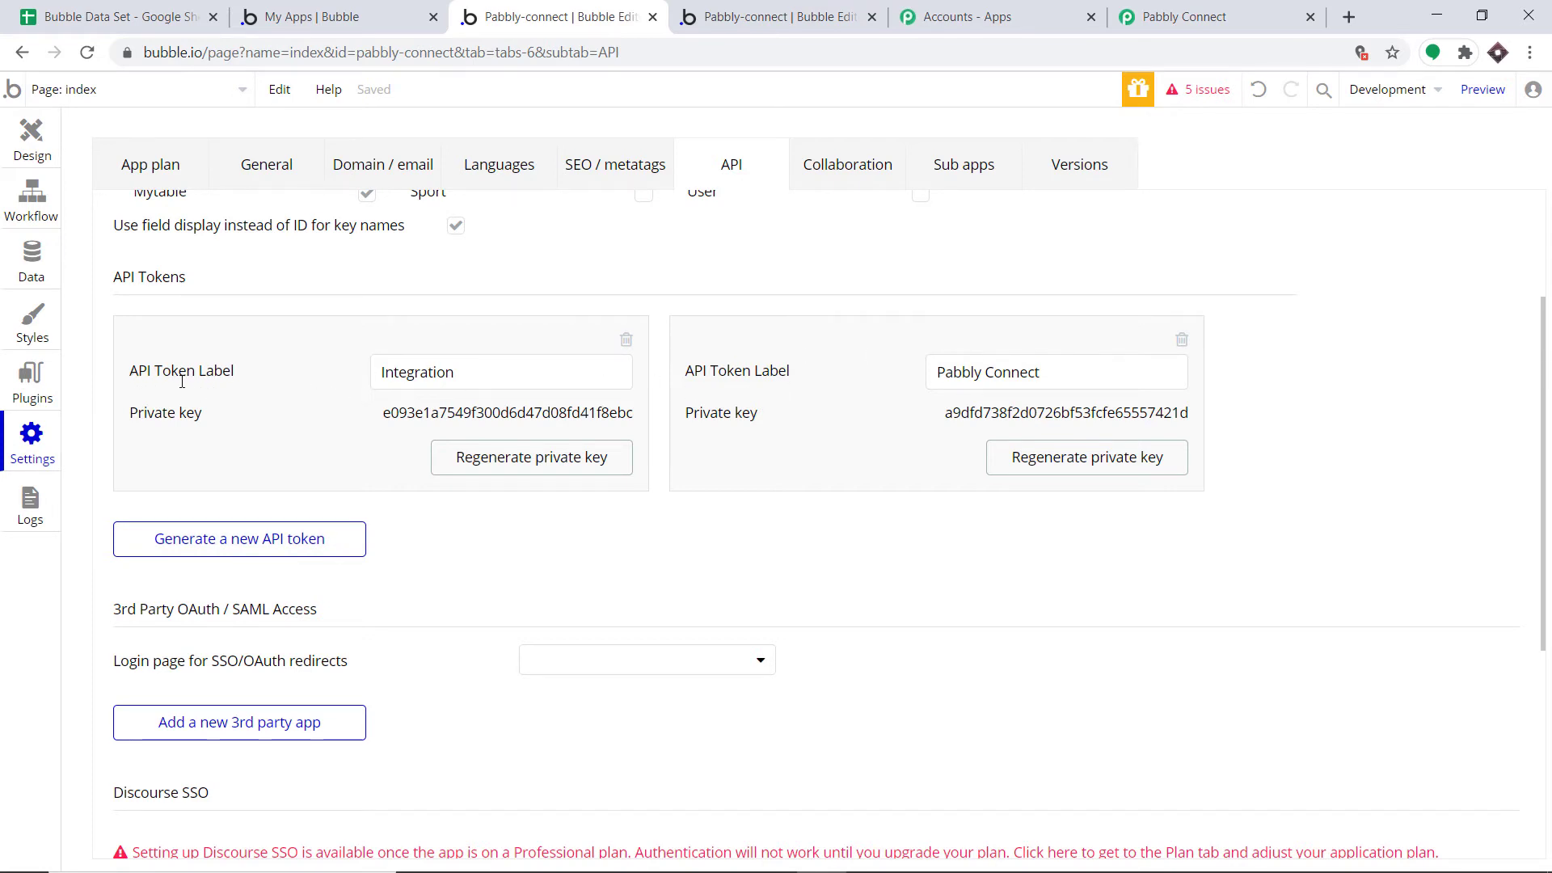
# Generate a new API token labelled 'Google Sheets' and copy its private key
pyautogui.click(240, 547)
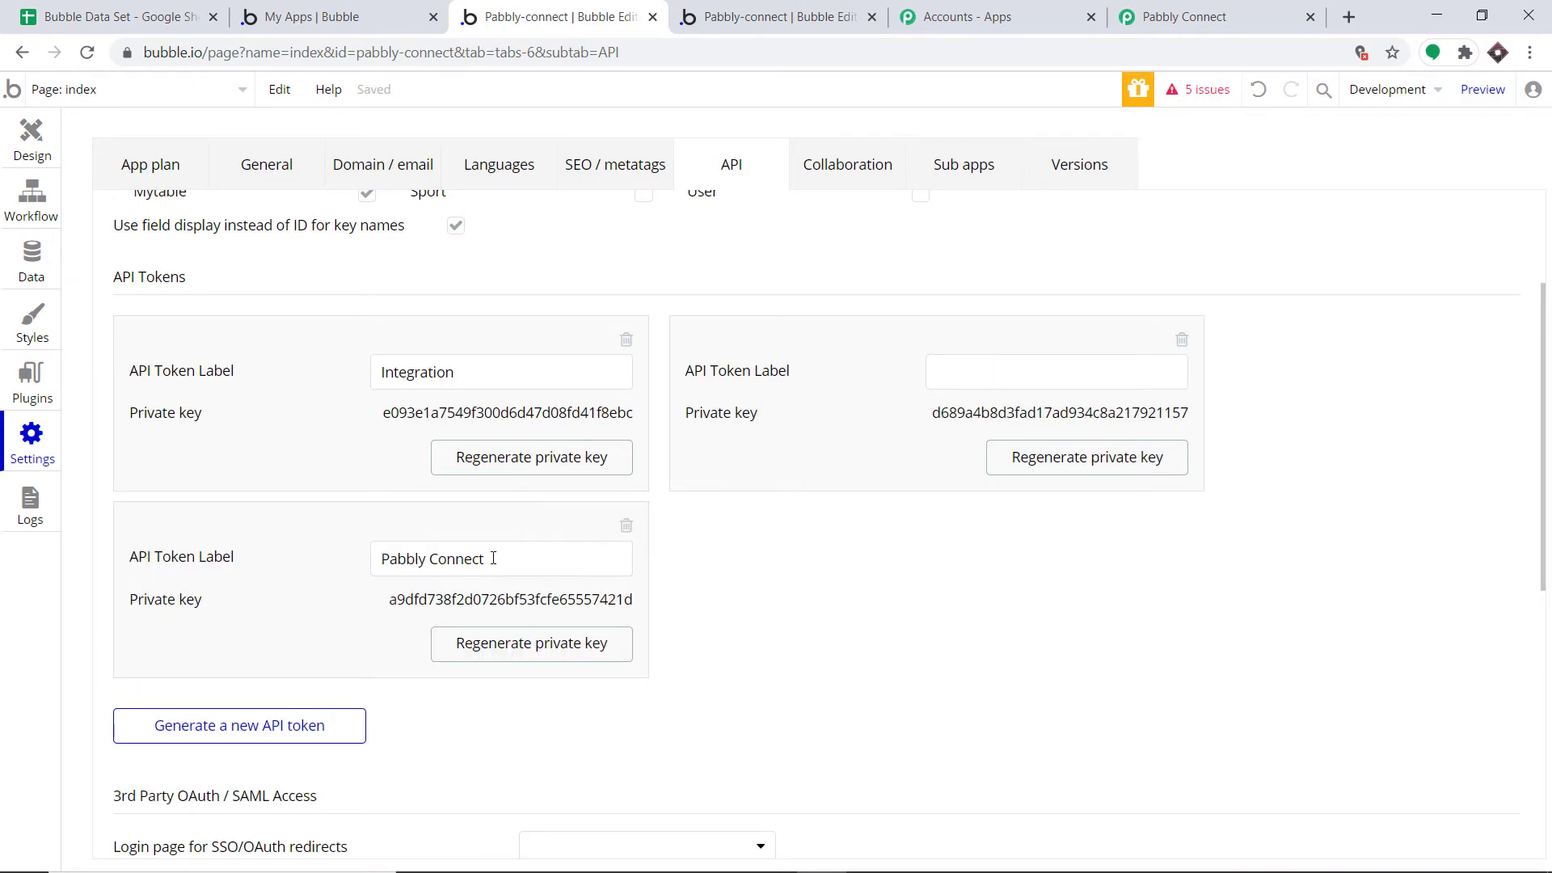
pyautogui.click(1008, 380)
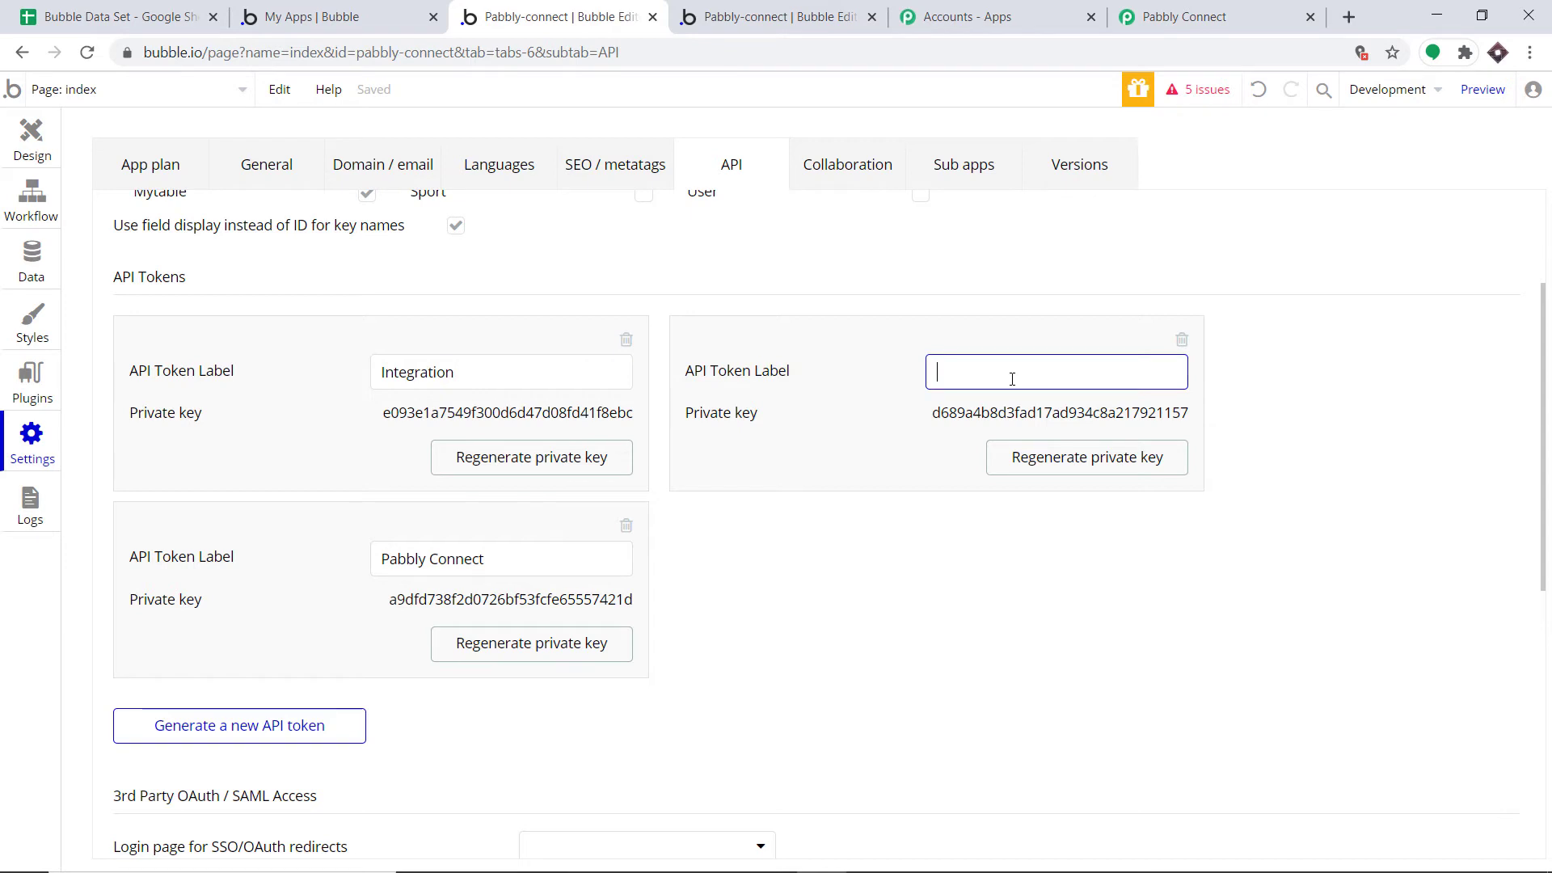
pyautogui.write('Google Sheets')
pyautogui.click(1061, 421)
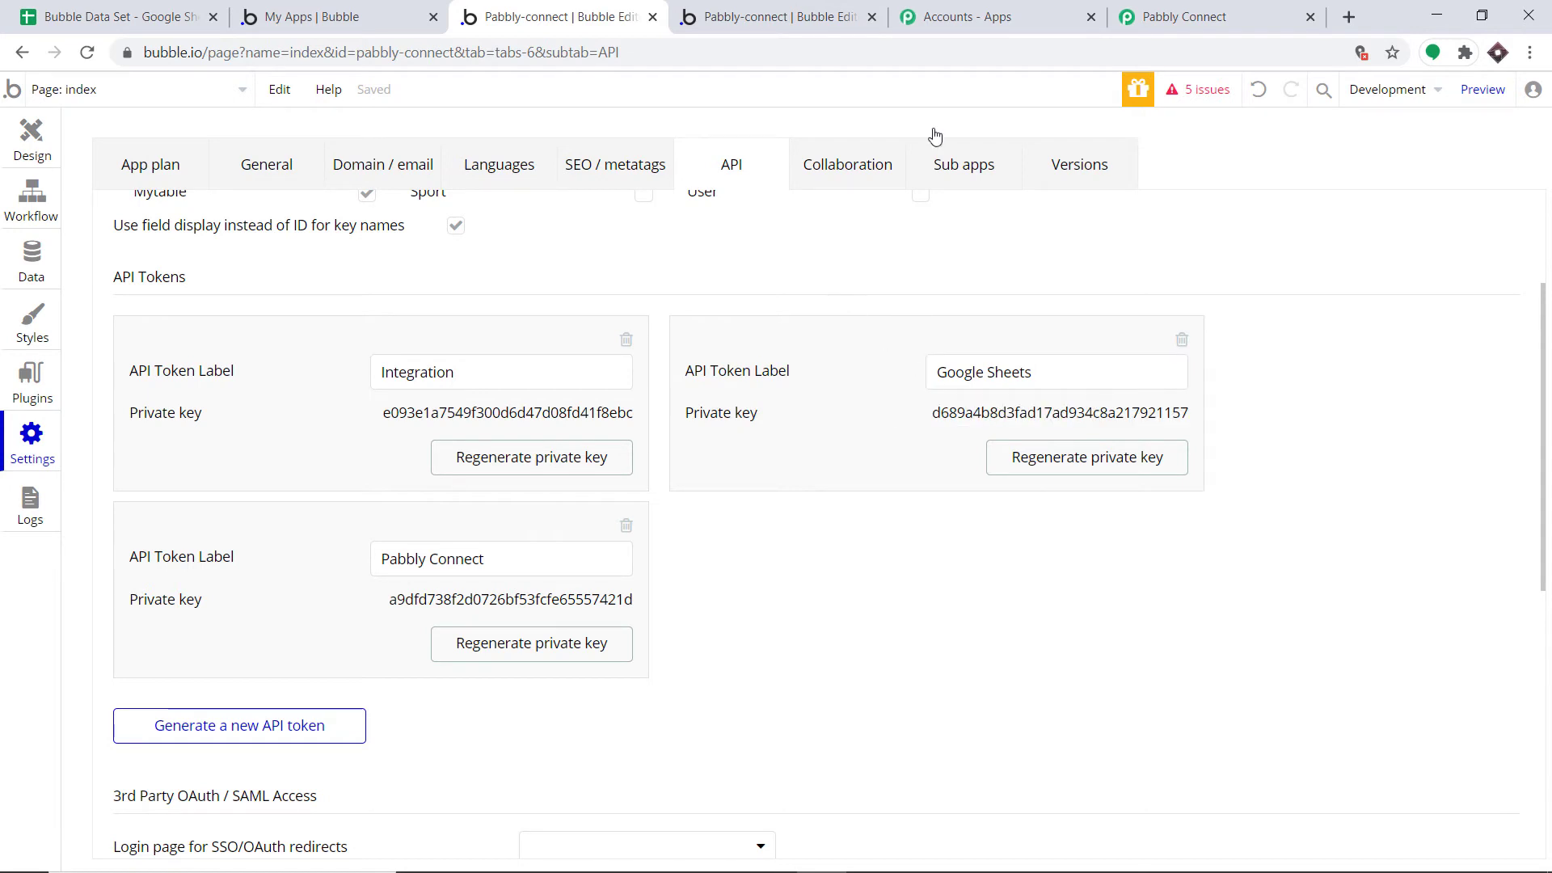
# Paste the private key into the Token field of Pabbly's new credentials
pyautogui.click(1188, 17)
pyautogui.click(783, 363)
pyautogui.rightClick(783, 363)
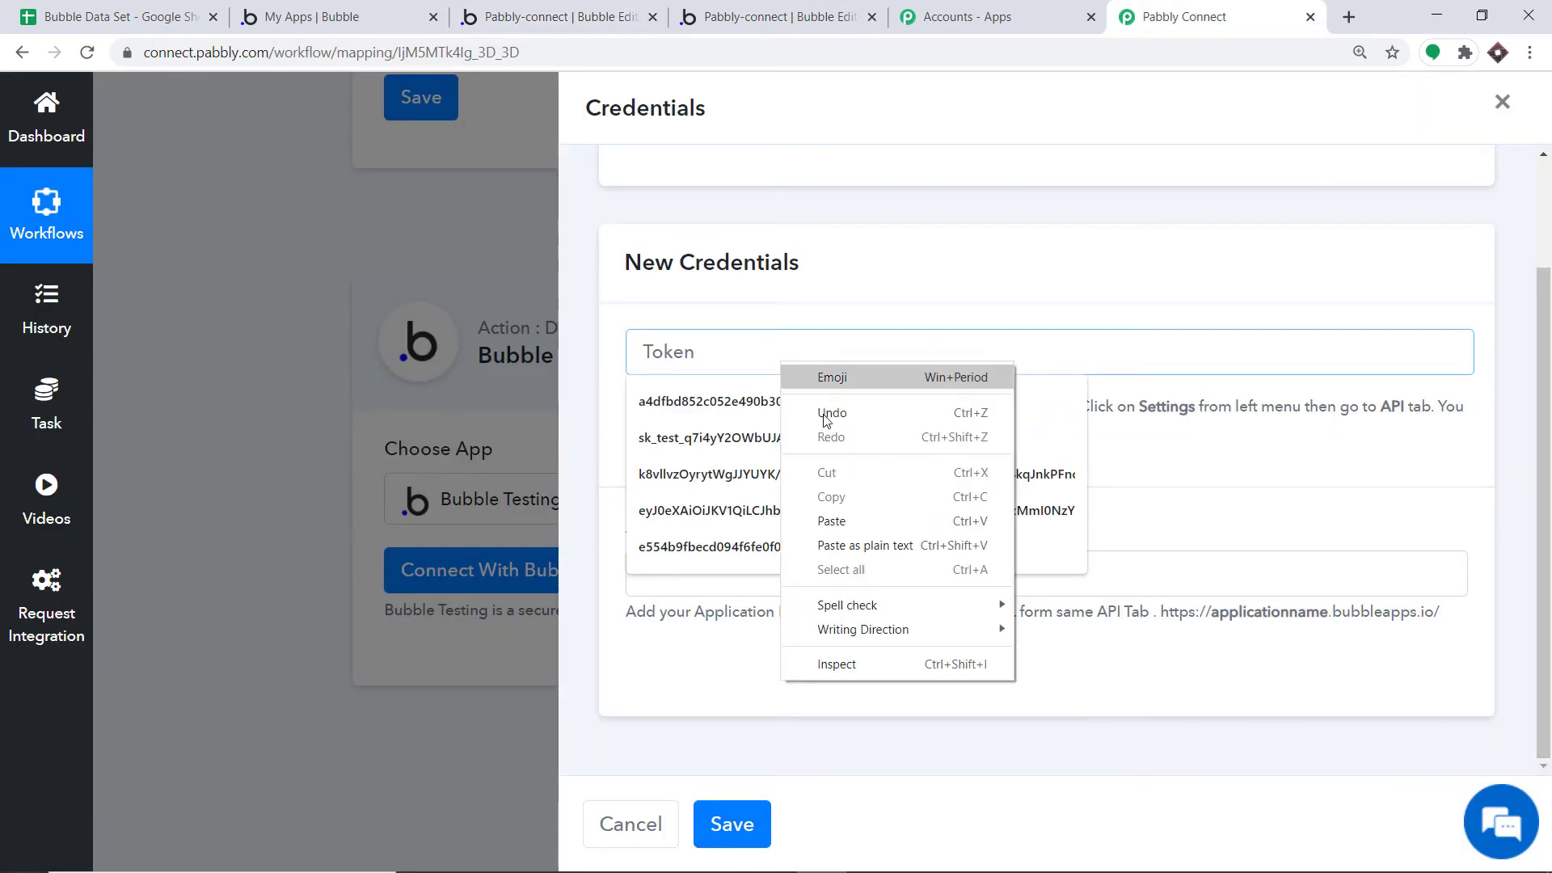
pyautogui.click(849, 520)
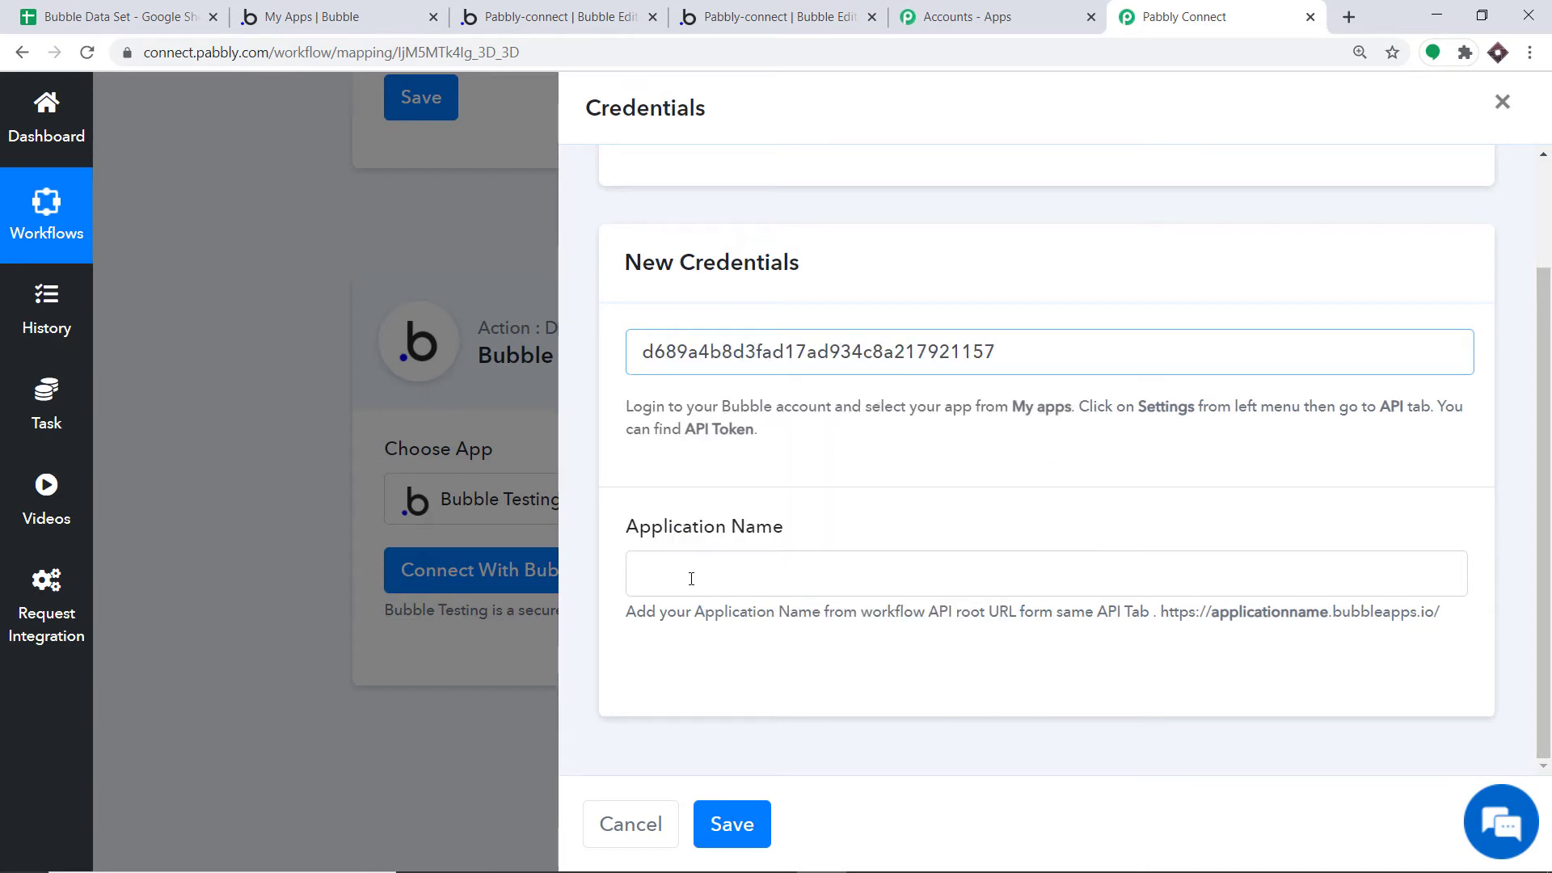
pyautogui.click(315, 12)
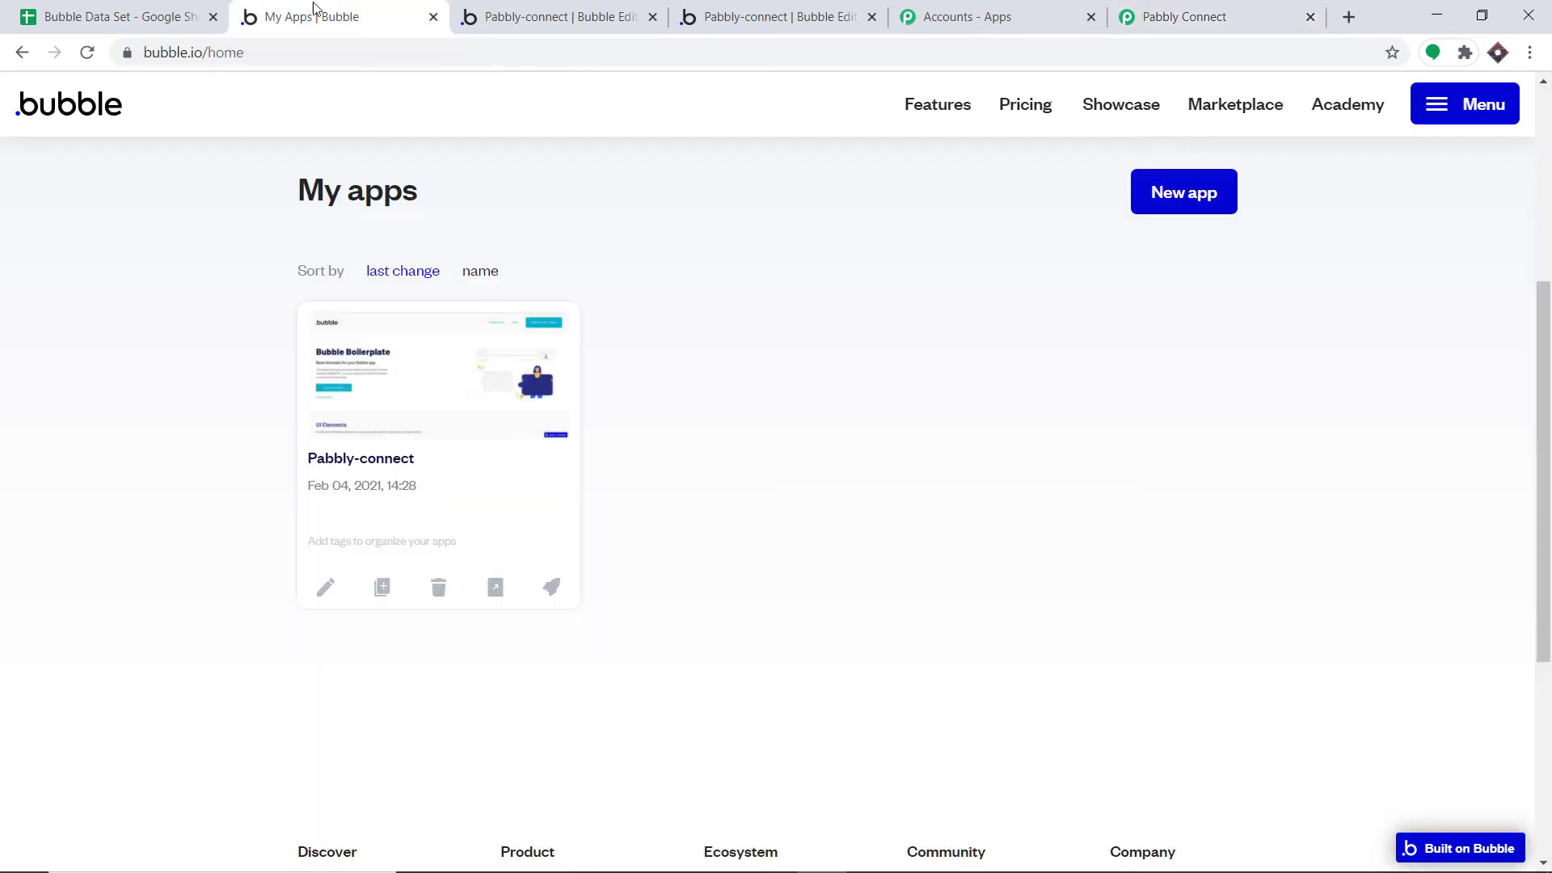
# Copy 'pabbly-connect' from Bubble's Workflow API root URL and return to Pabbly credentials
pyautogui.click(514, 6)
pyautogui.scroll(3, 532, 271)
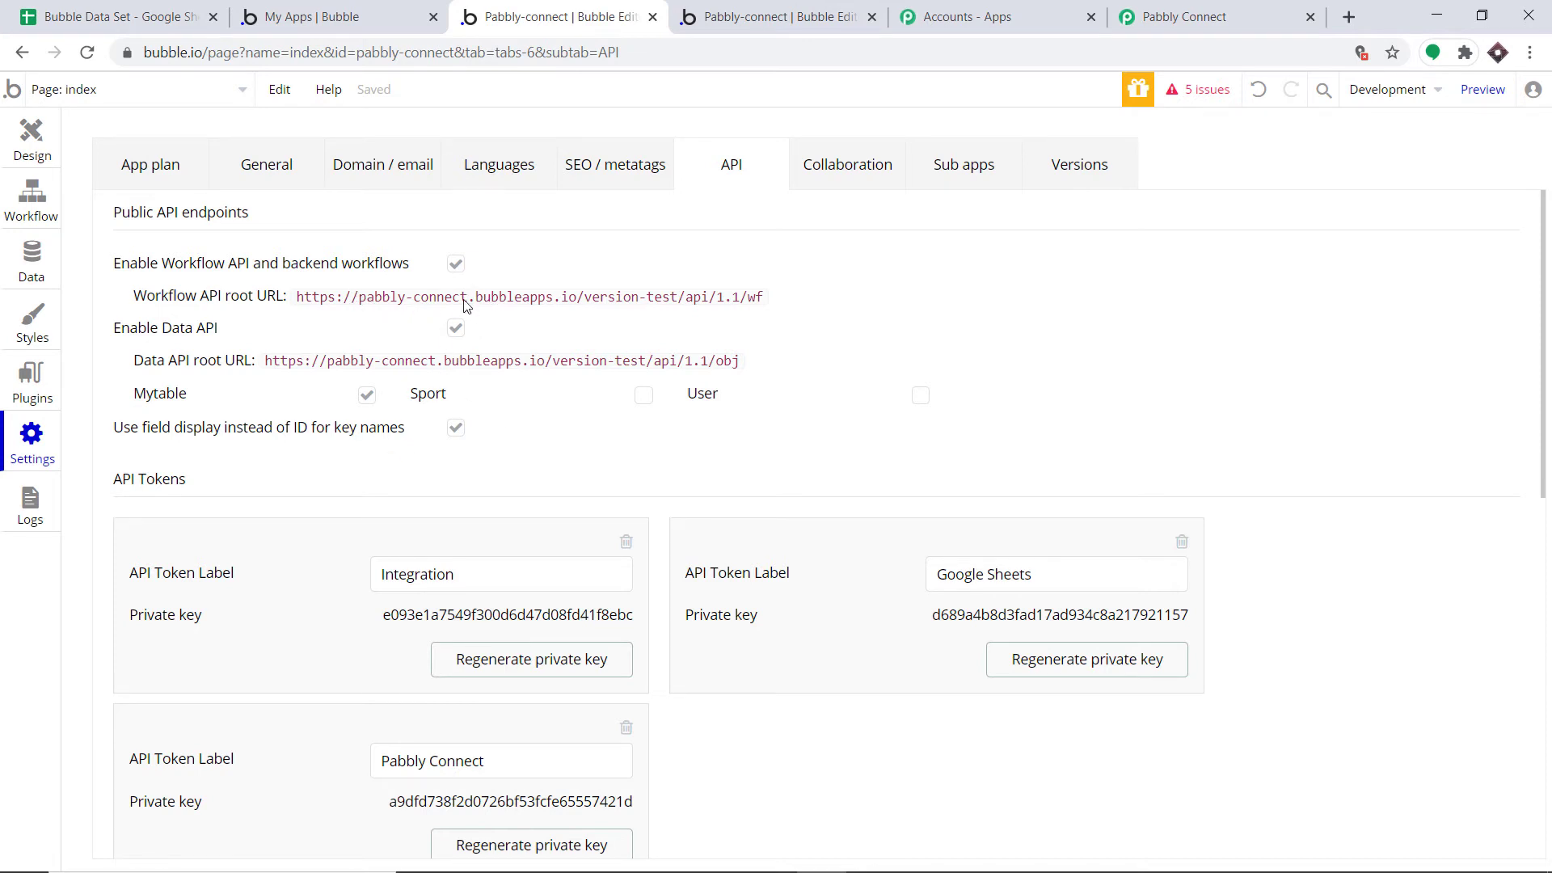
pyautogui.moveTo(465, 301); pyautogui.dragTo(392, 300)
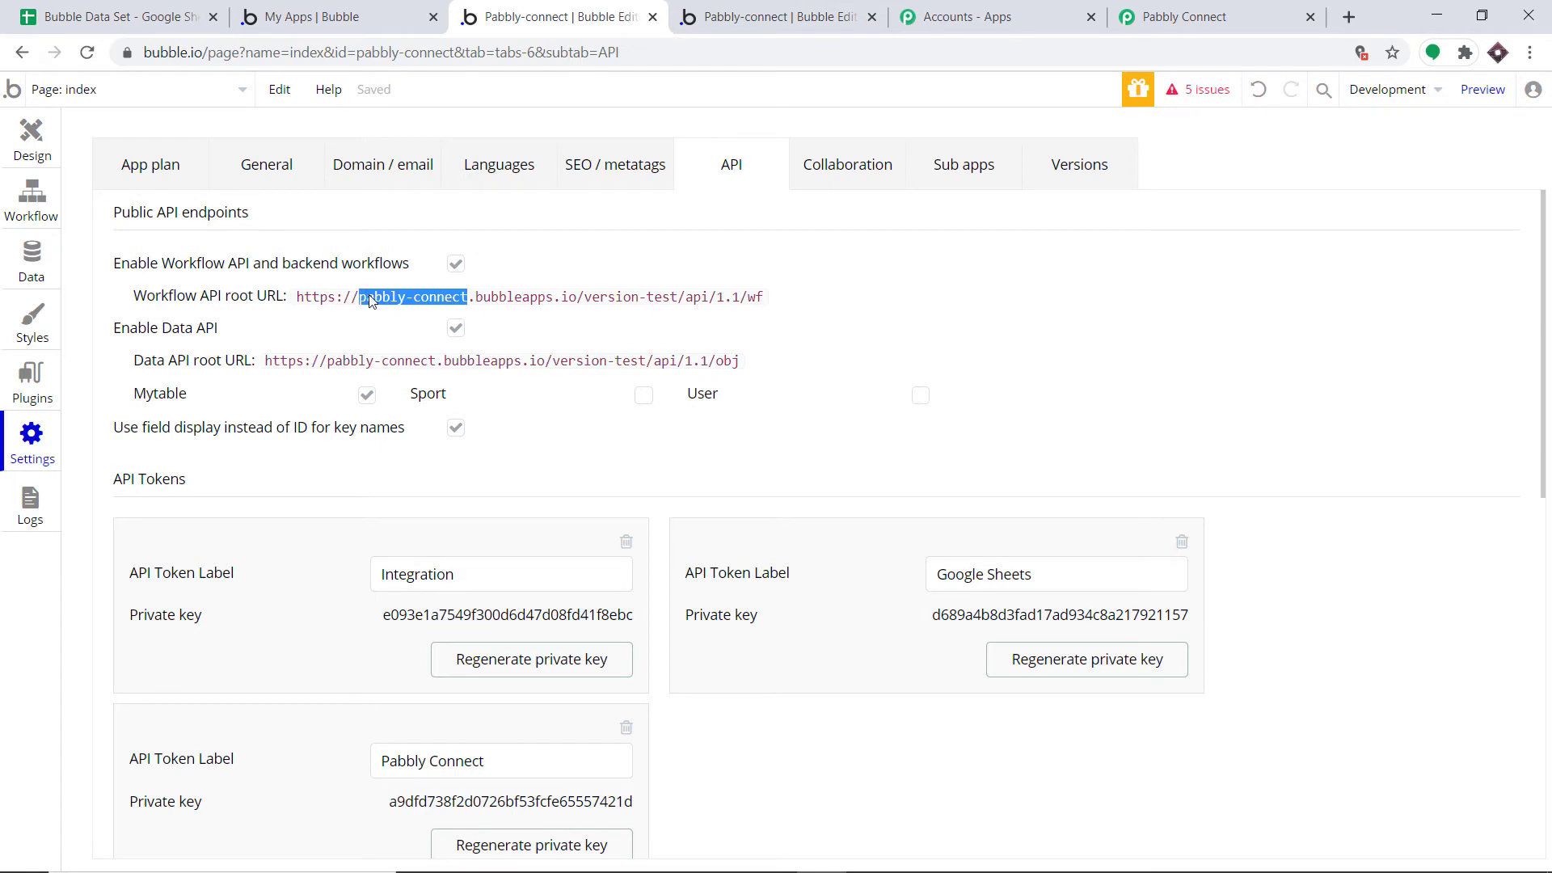
pyautogui.rightClick(361, 304)
pyautogui.click(396, 313)
pyautogui.click(1183, 10)
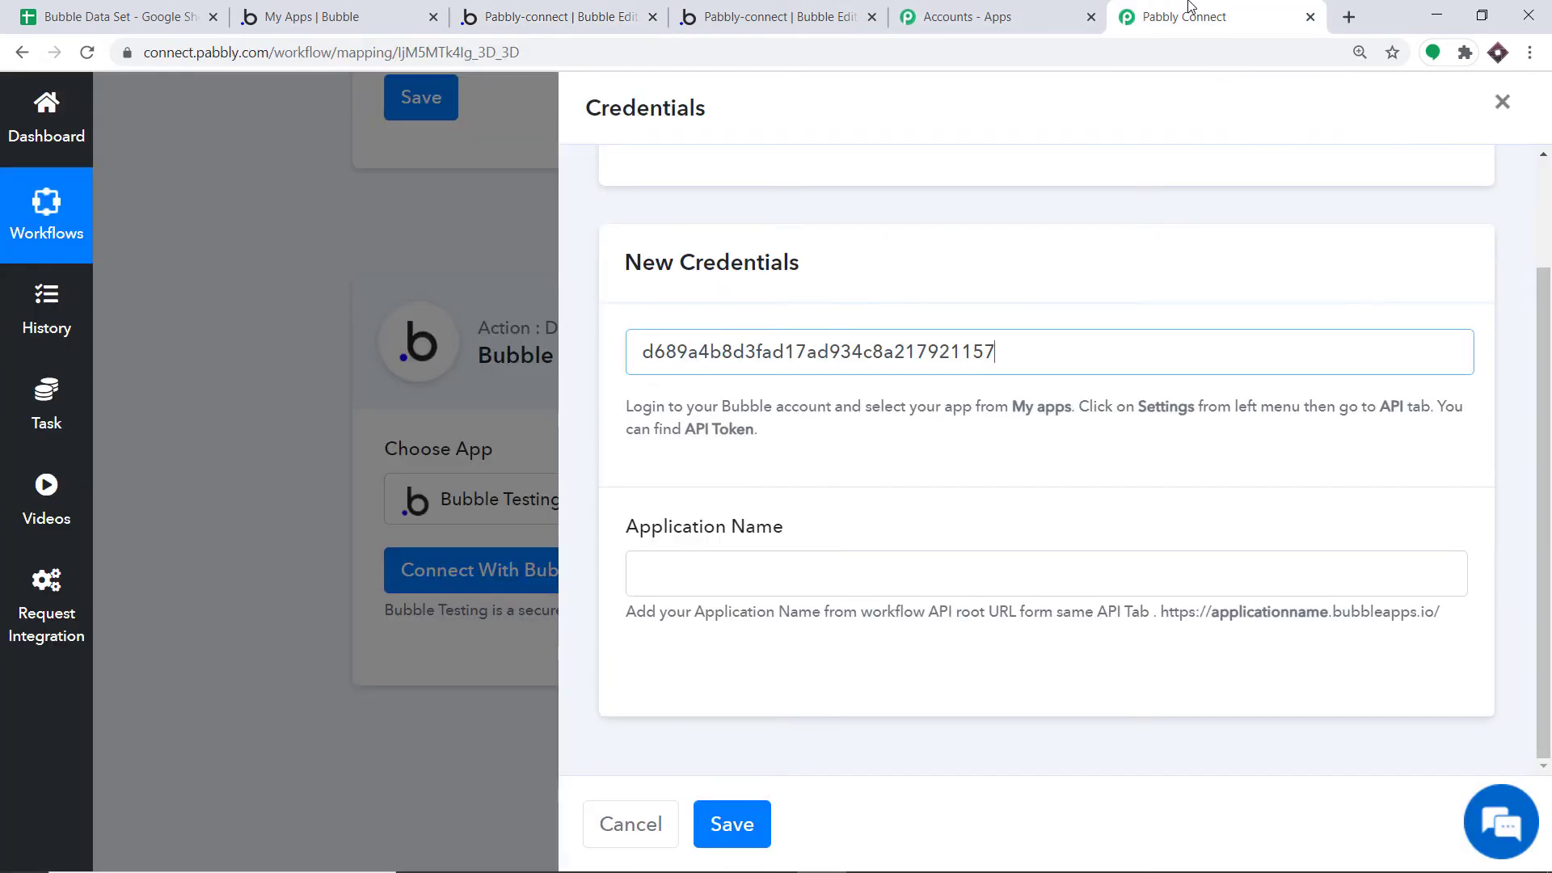
# Paste pabbly-connect as the Bubble Application Name and save the credentials
pyautogui.click(708, 584)
pyautogui.rightClick(708, 584)
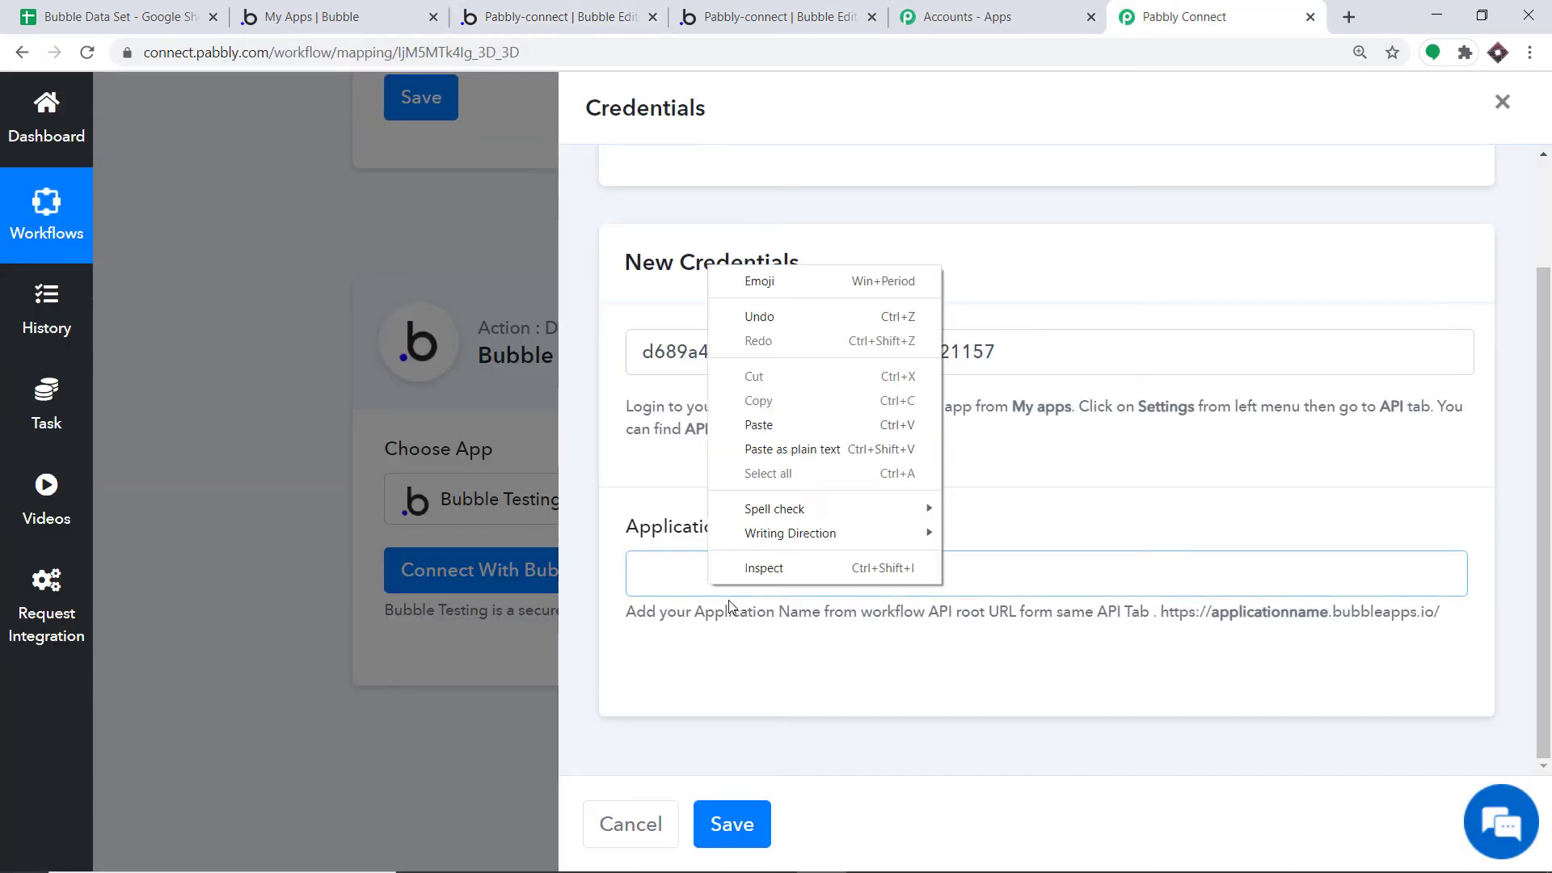
pyautogui.click(778, 419)
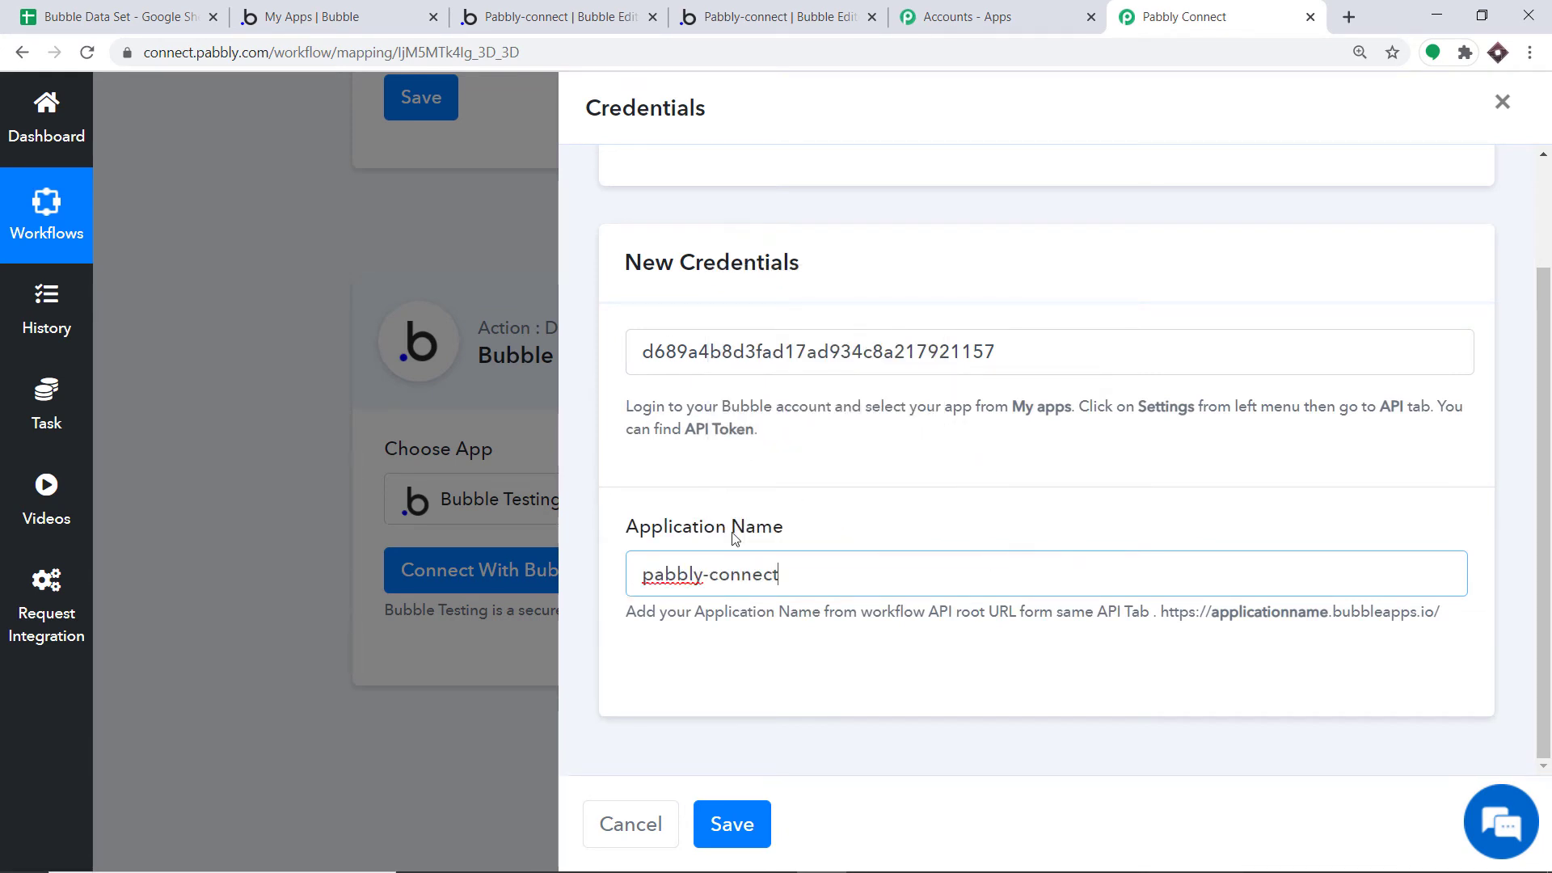
pyautogui.click(733, 826)
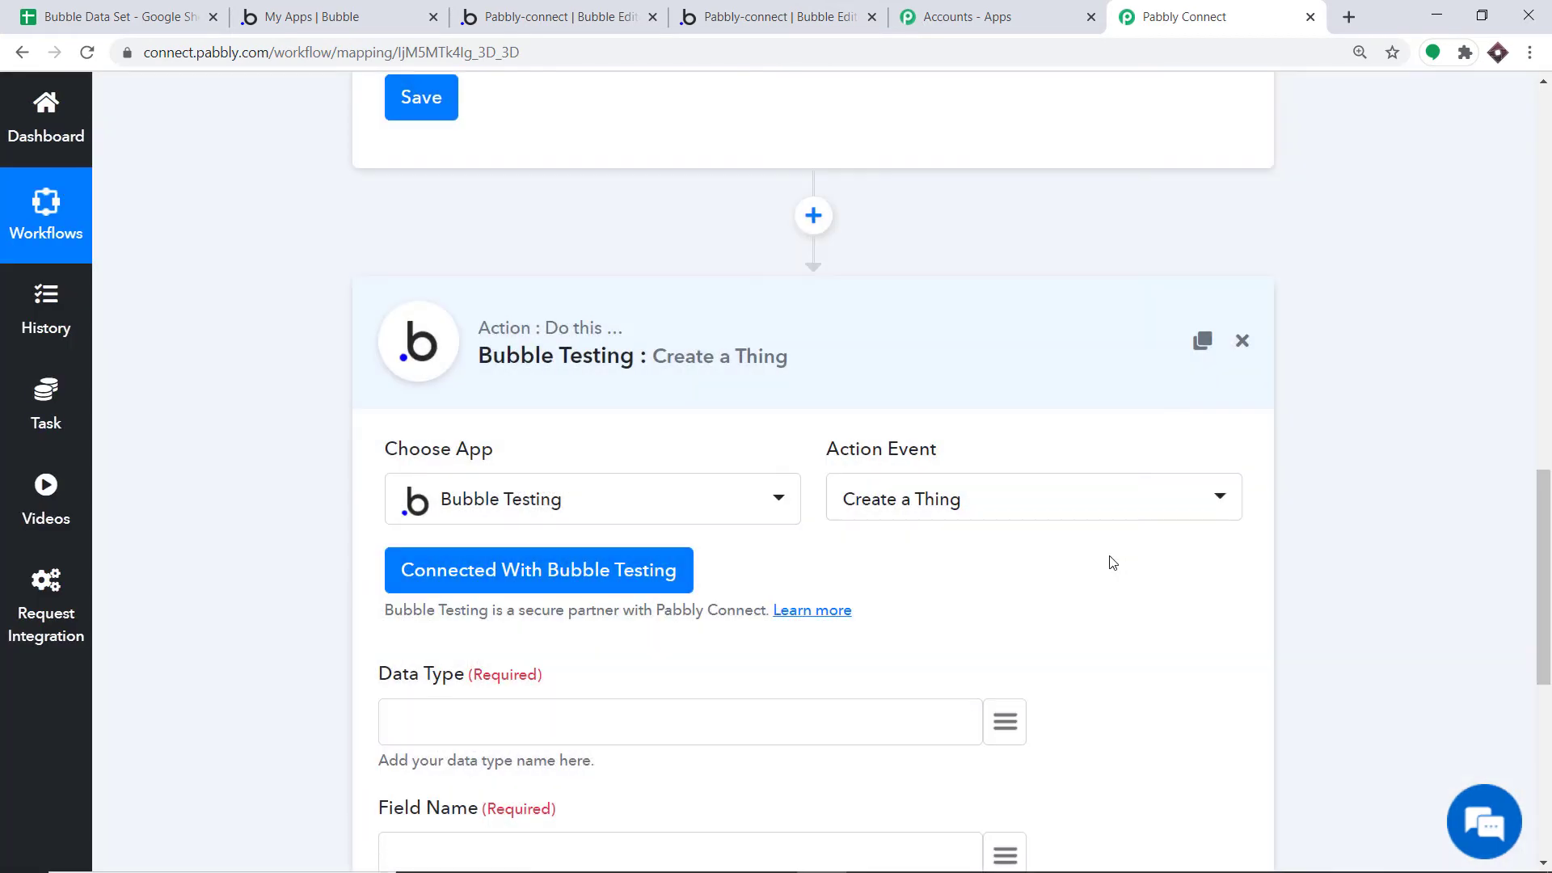
# Scroll to the Data Type field and list the trigger data available to map into it
pyautogui.scroll(-5, 1495, 565)
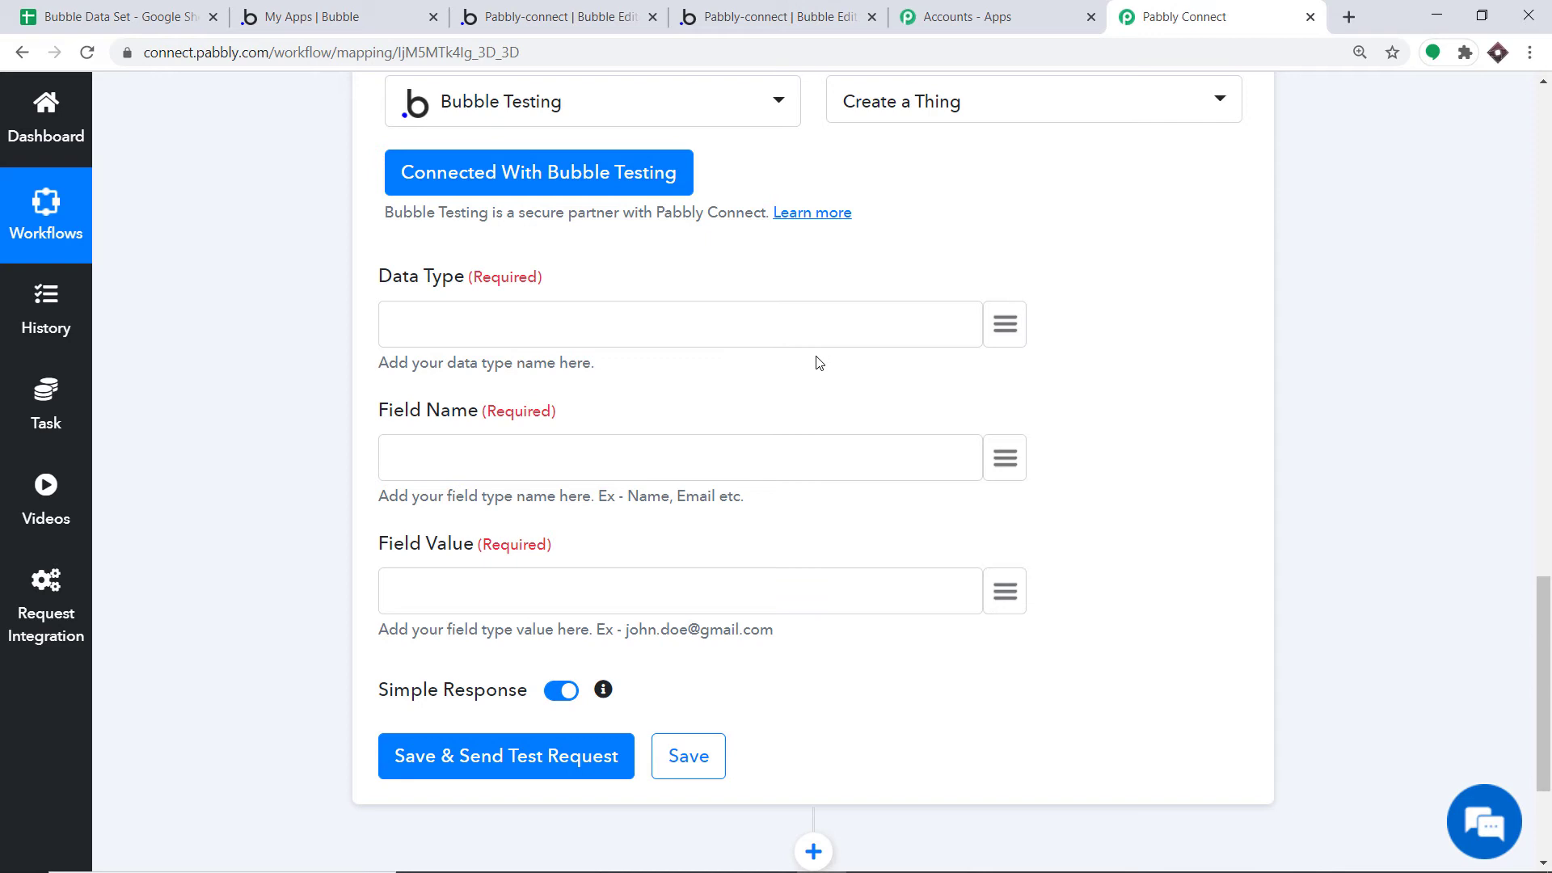
pyautogui.click(1006, 325)
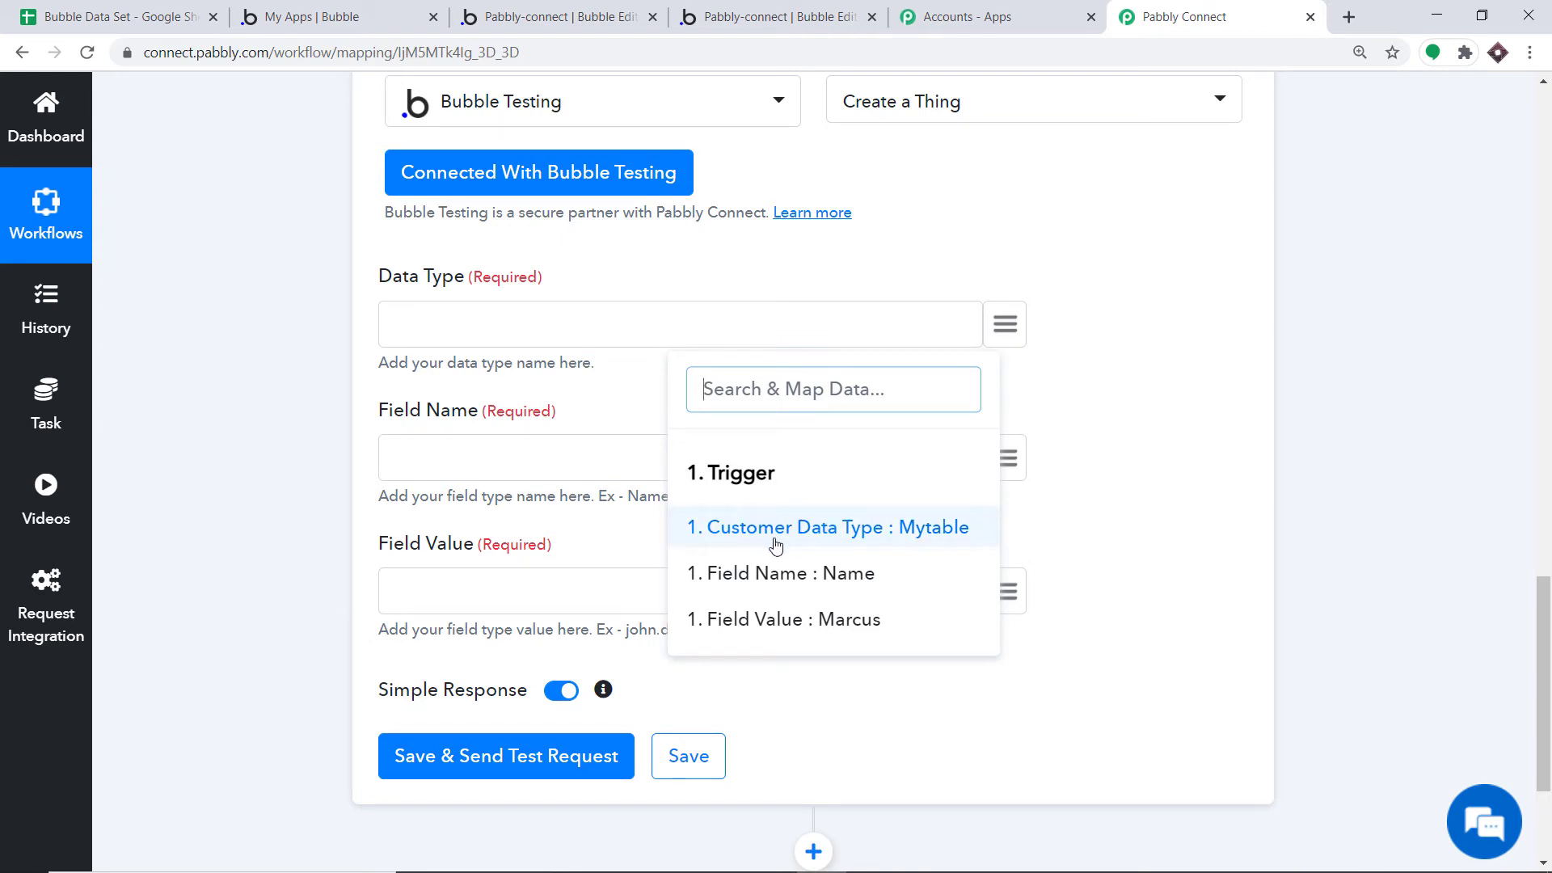
# Map Customer Data Type (Mytable) into Data Type, checking Mytable's fields in the Bubble editor
pyautogui.click(926, 540)
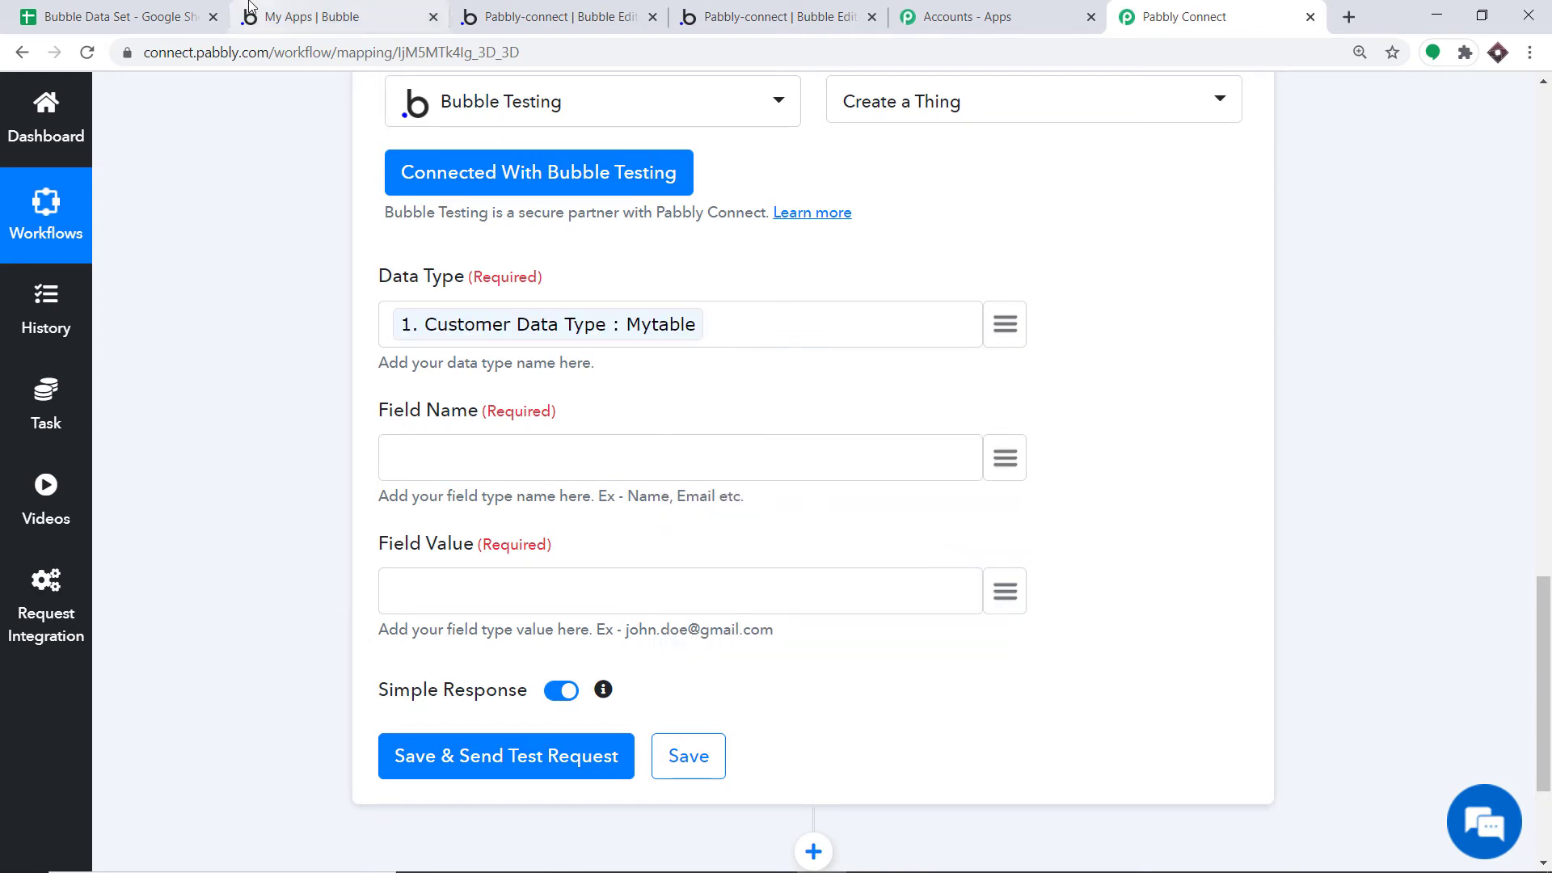
pyautogui.click(252, 10)
pyautogui.click(550, 10)
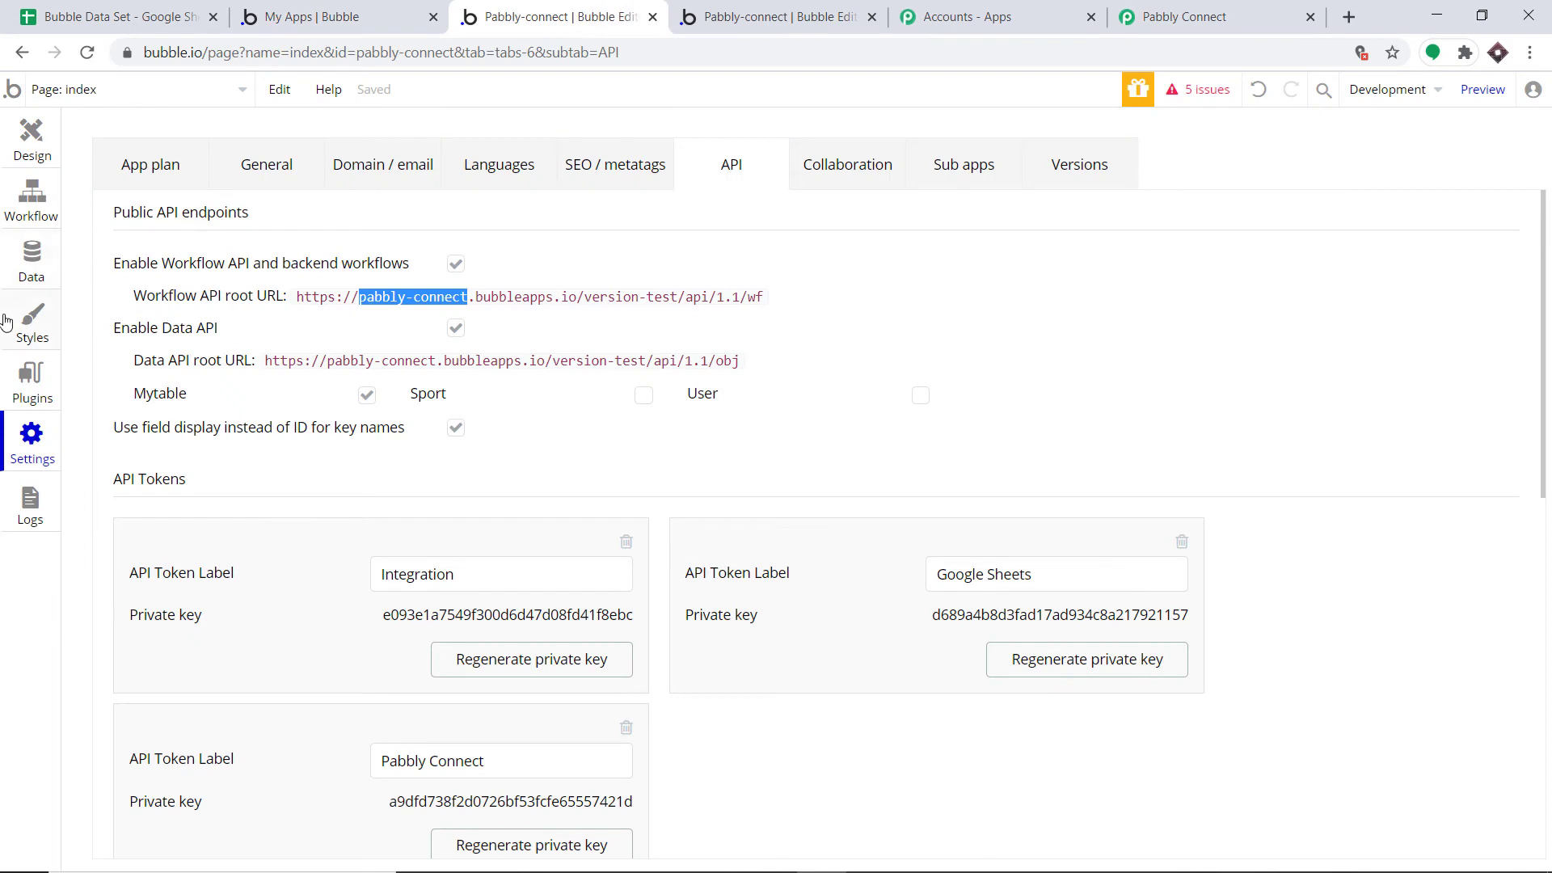
pyautogui.click(18, 279)
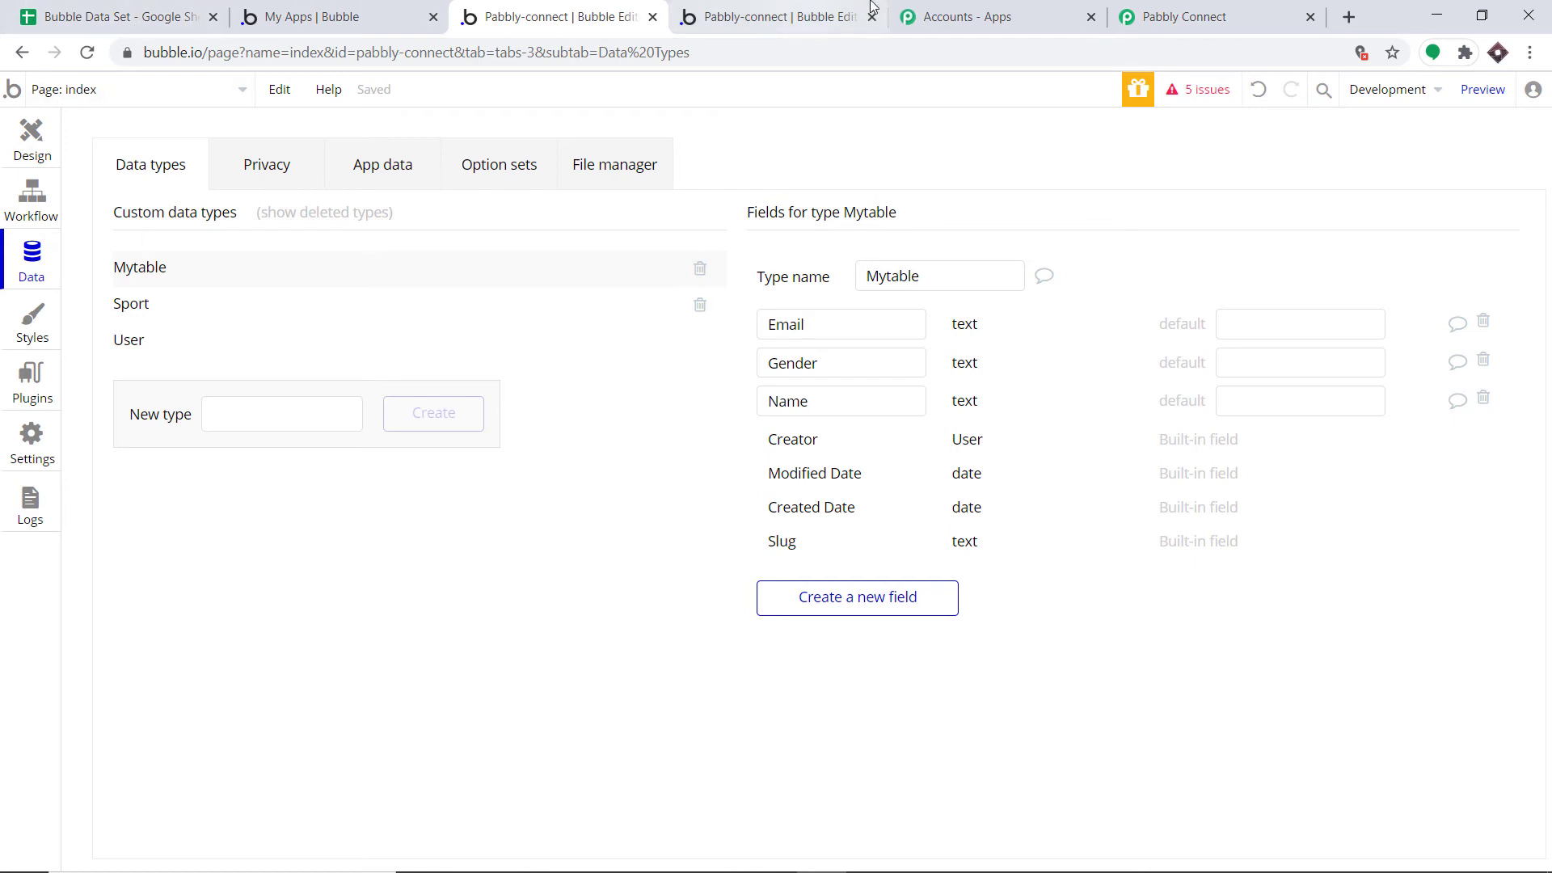
pyautogui.click(1123, 16)
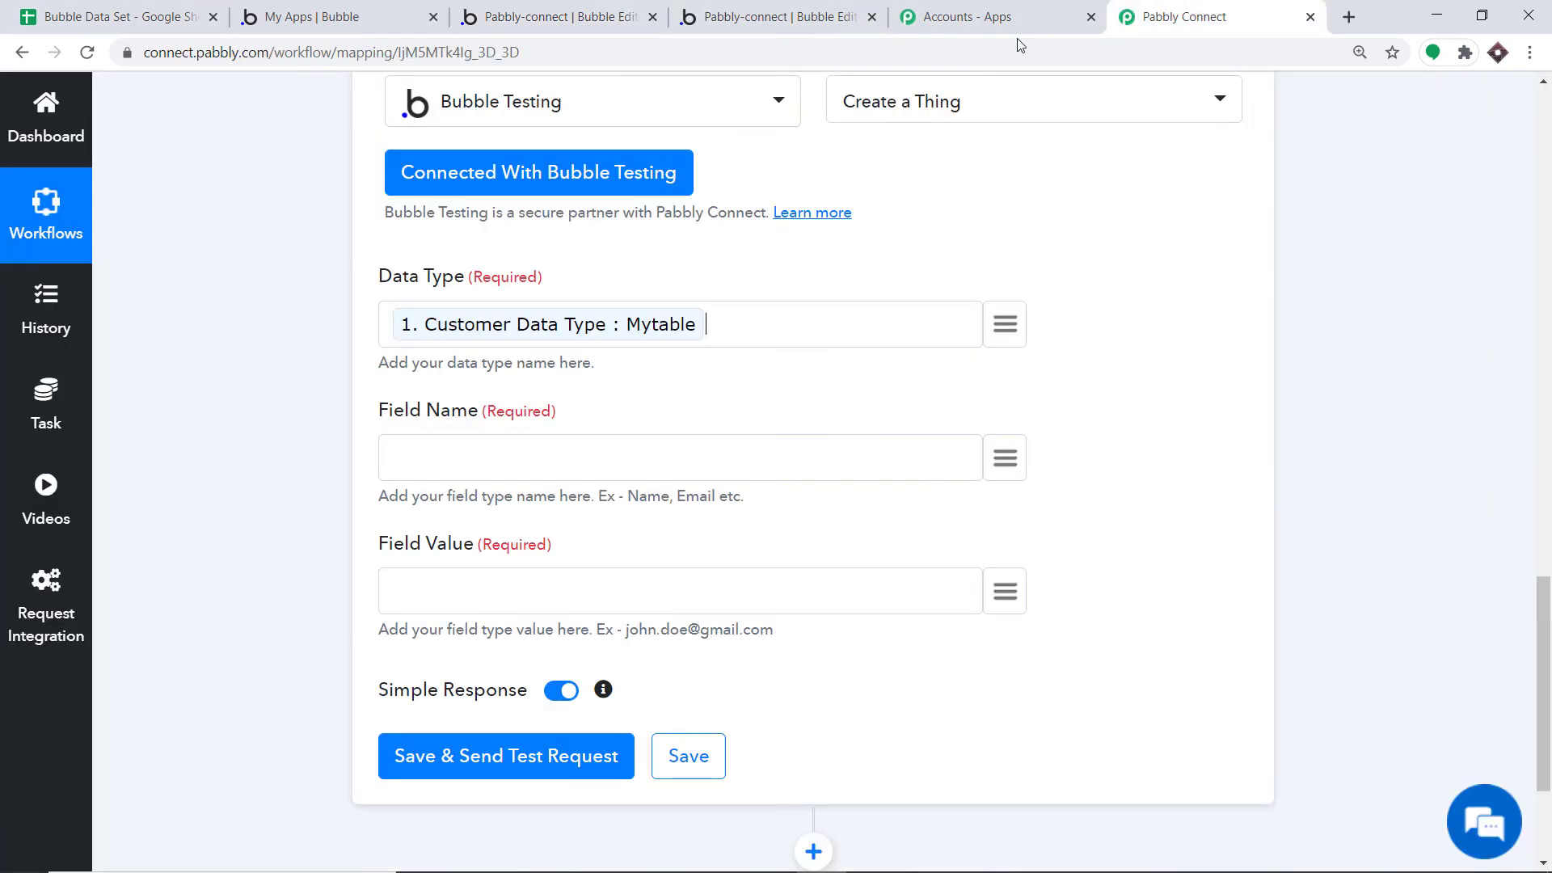
# Map the trigger's Field Name and Field Value into the matching Create a Thing fields
pyautogui.click(1005, 457)
pyautogui.click(855, 707)
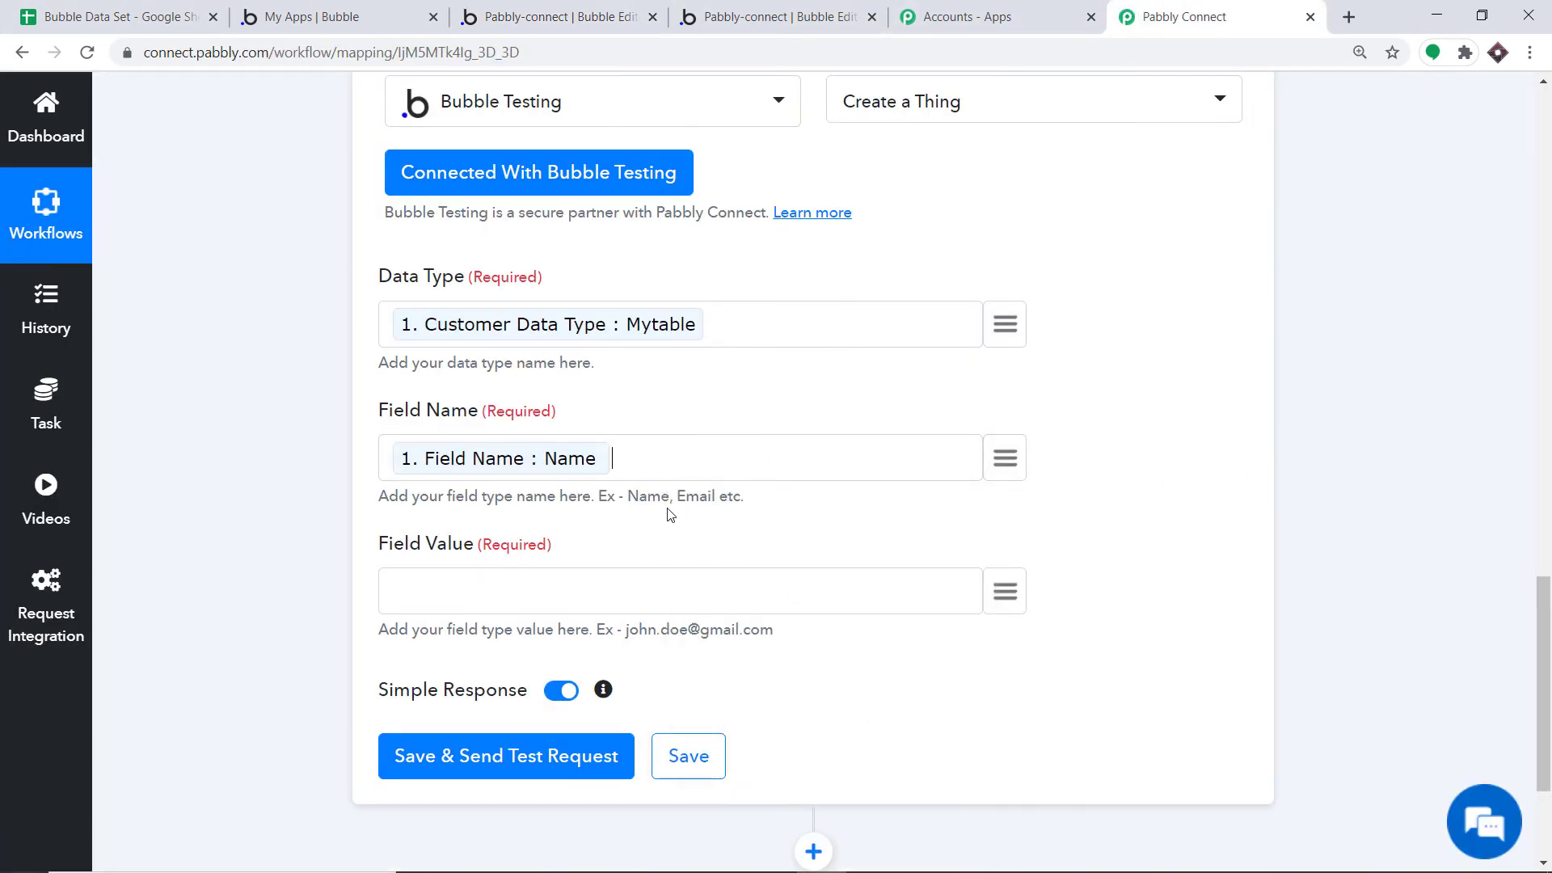
pyautogui.scroll(-3, 658, 485)
pyautogui.click(1001, 360)
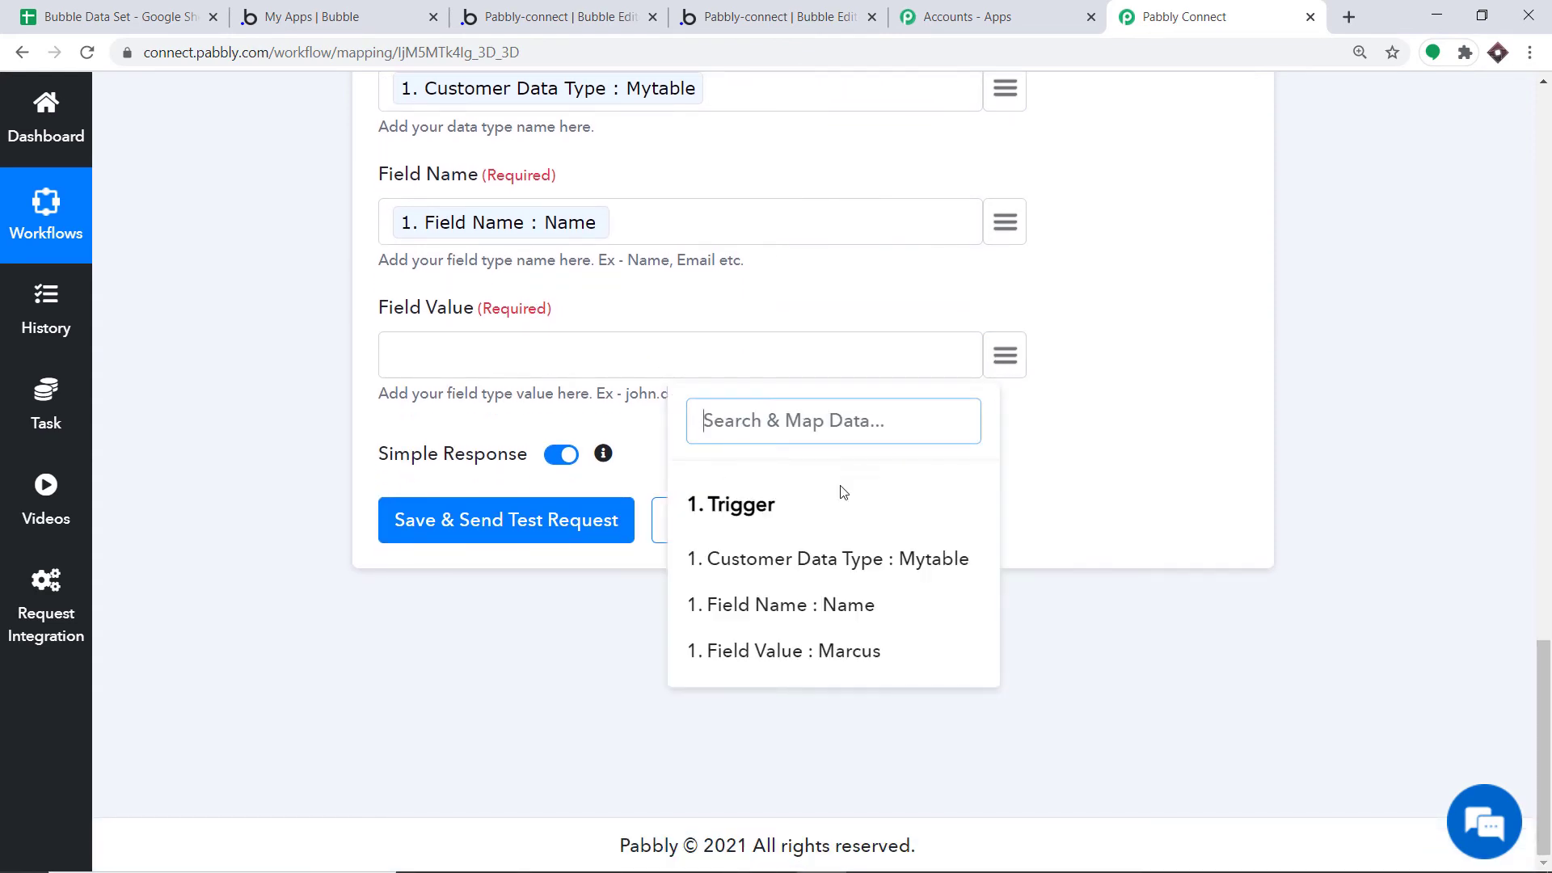
pyautogui.click(816, 648)
pyautogui.scroll(2, 717, 422)
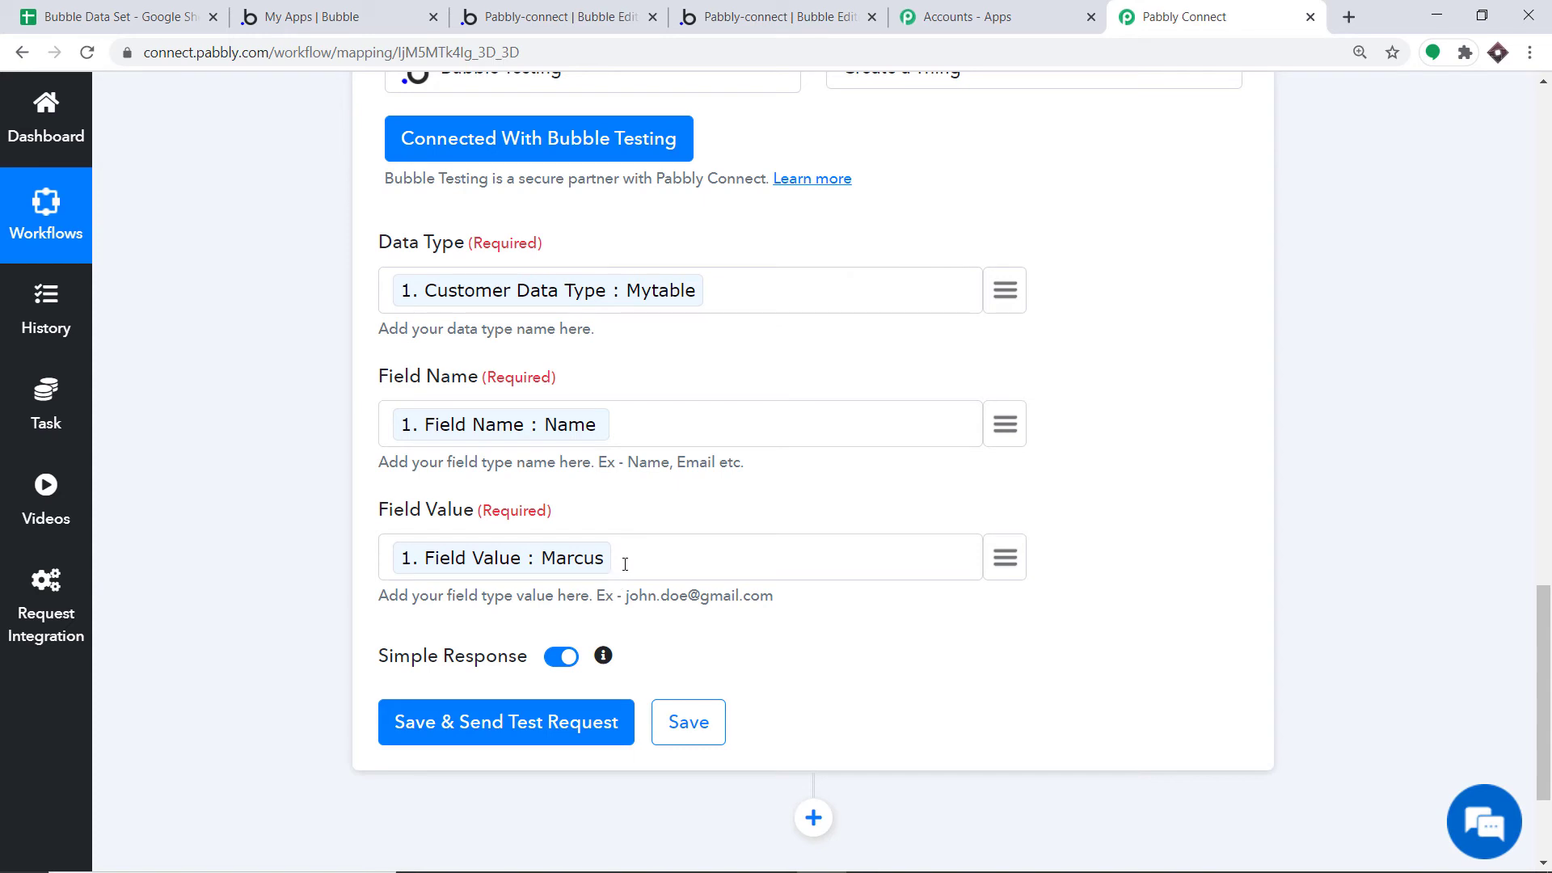
pyautogui.scroll(-2, 646, 485)
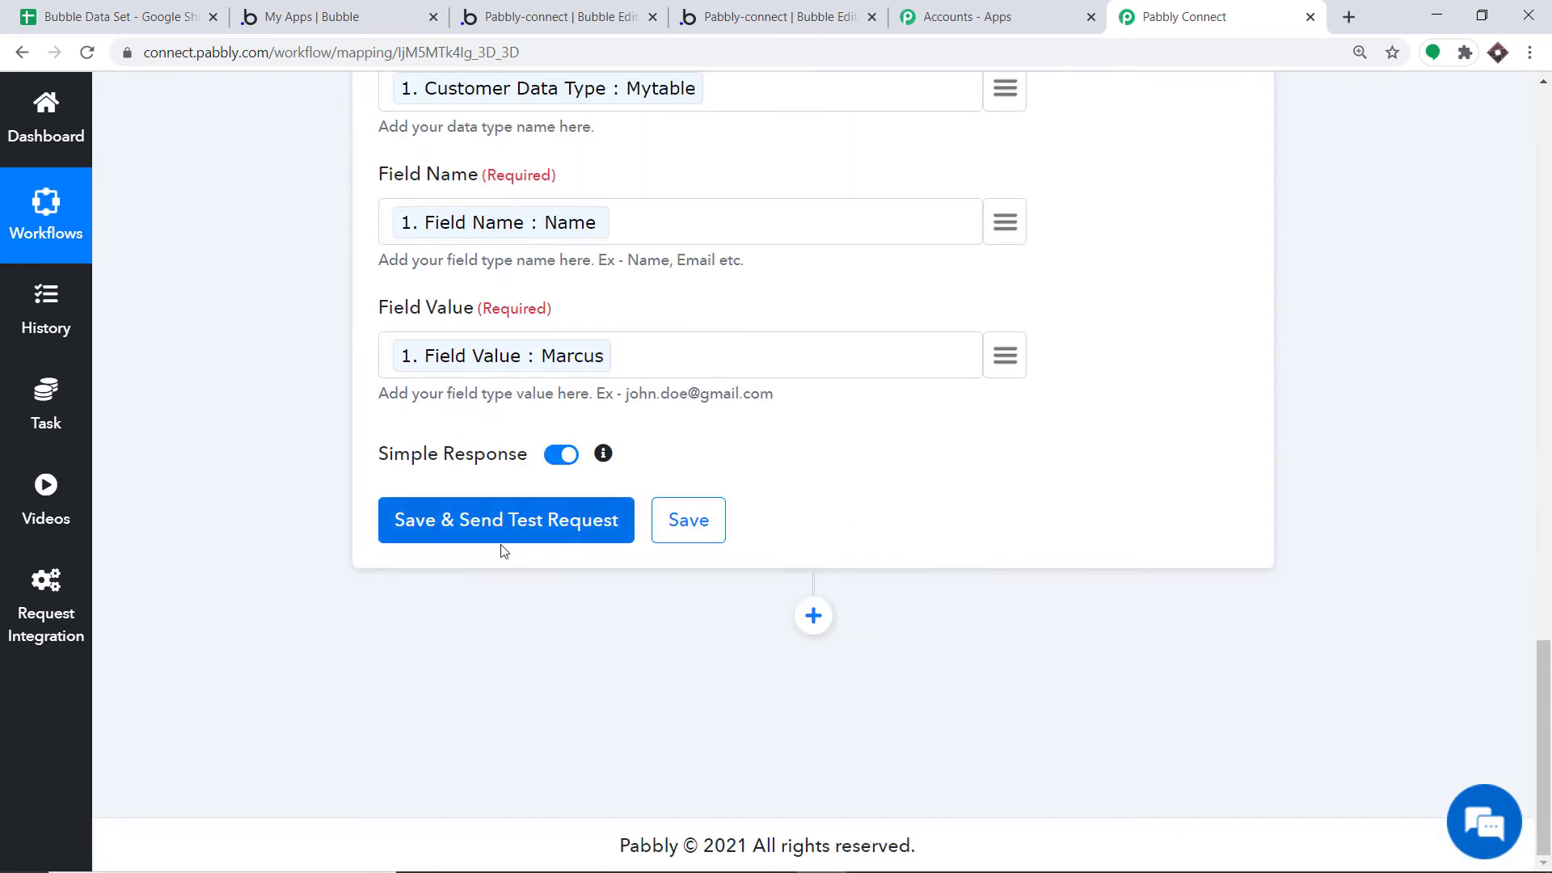
# Save the Bubble action and send a test request, getting a success status
pyautogui.click(493, 537)
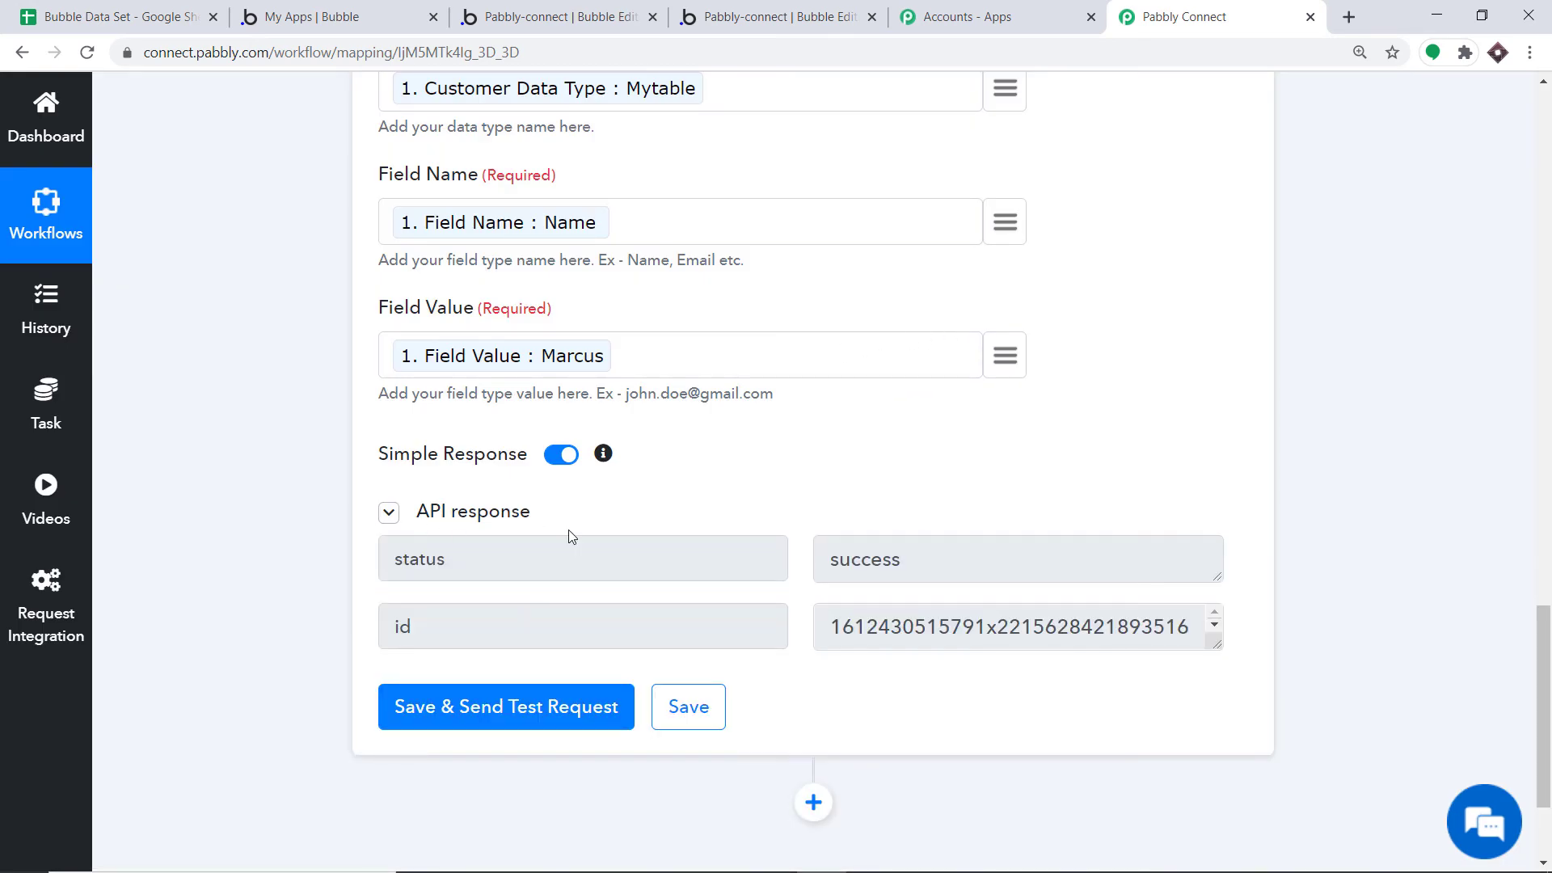
pyautogui.click(552, 10)
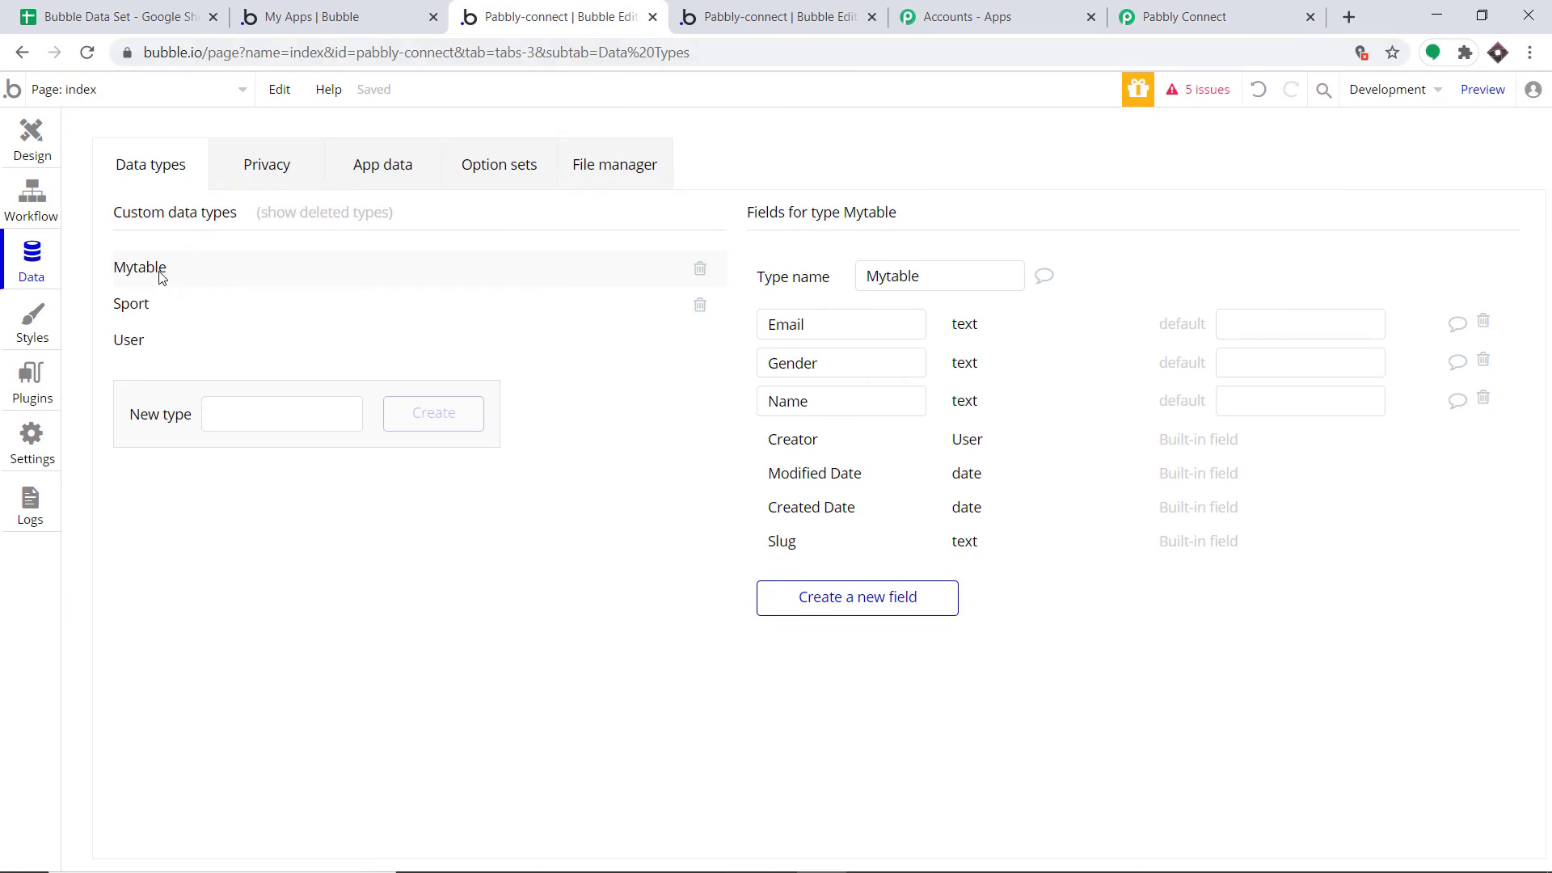
# View All Mytables in Bubble's App data to find the new Marcus entry among 12 records
pyautogui.click(383, 169)
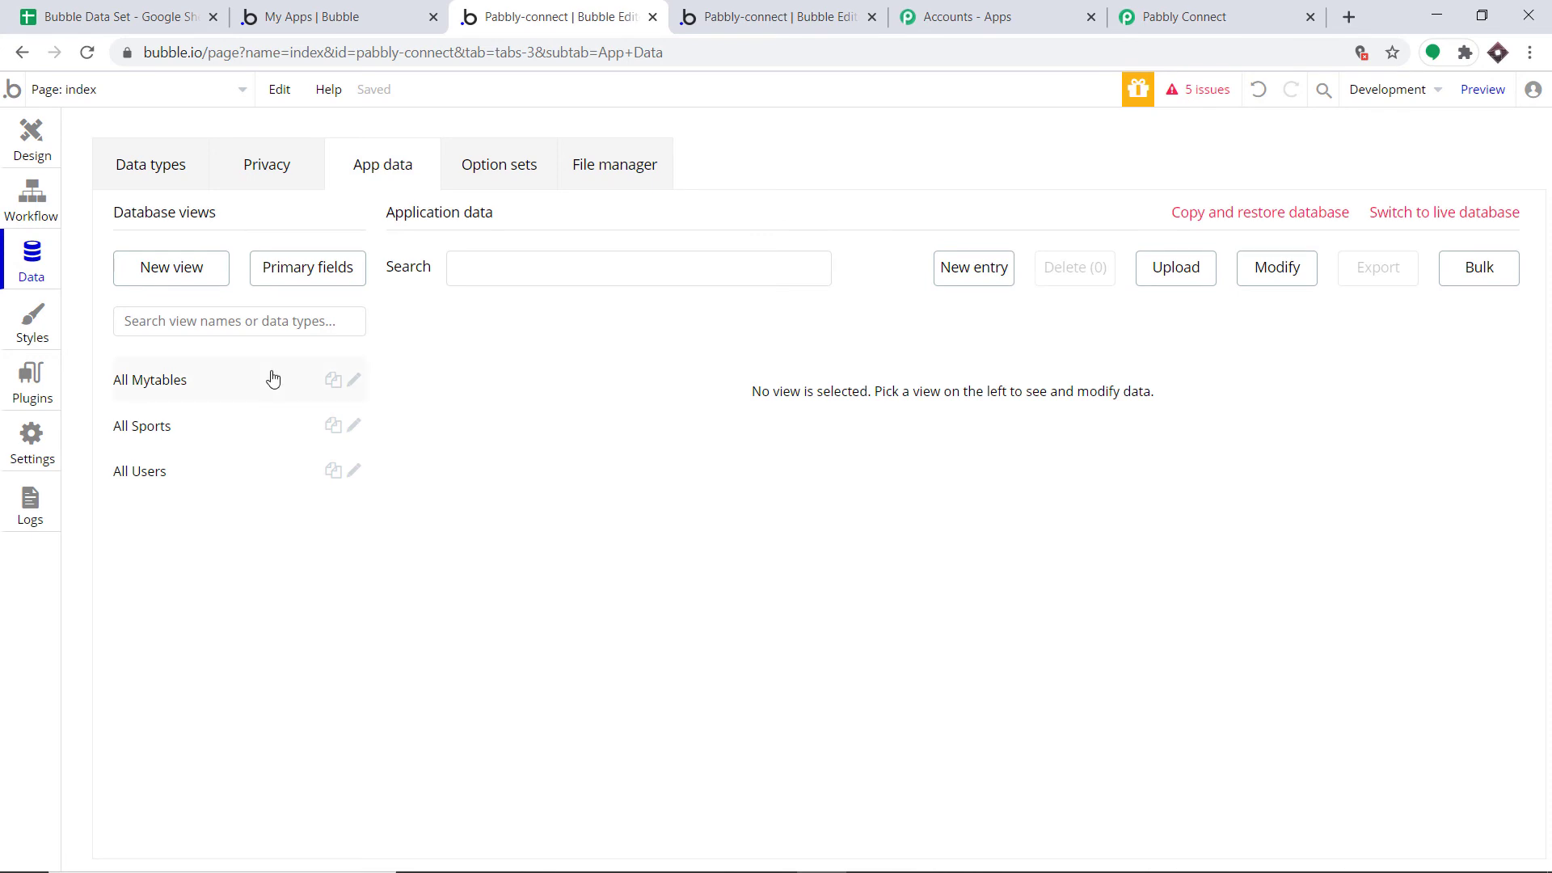
pyautogui.click(214, 386)
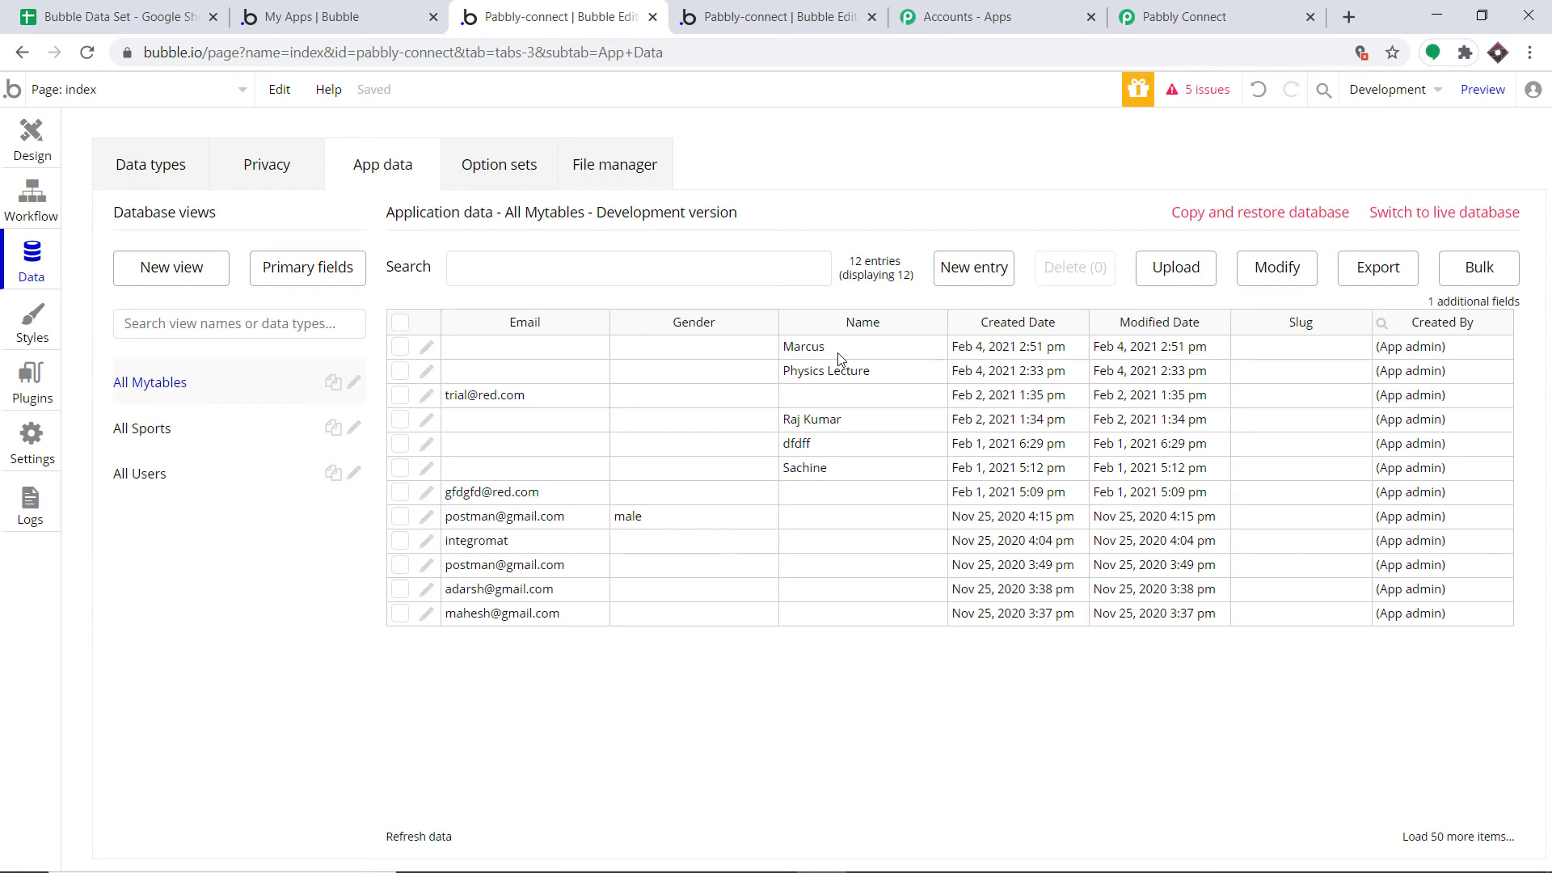
pyautogui.click(1157, 11)
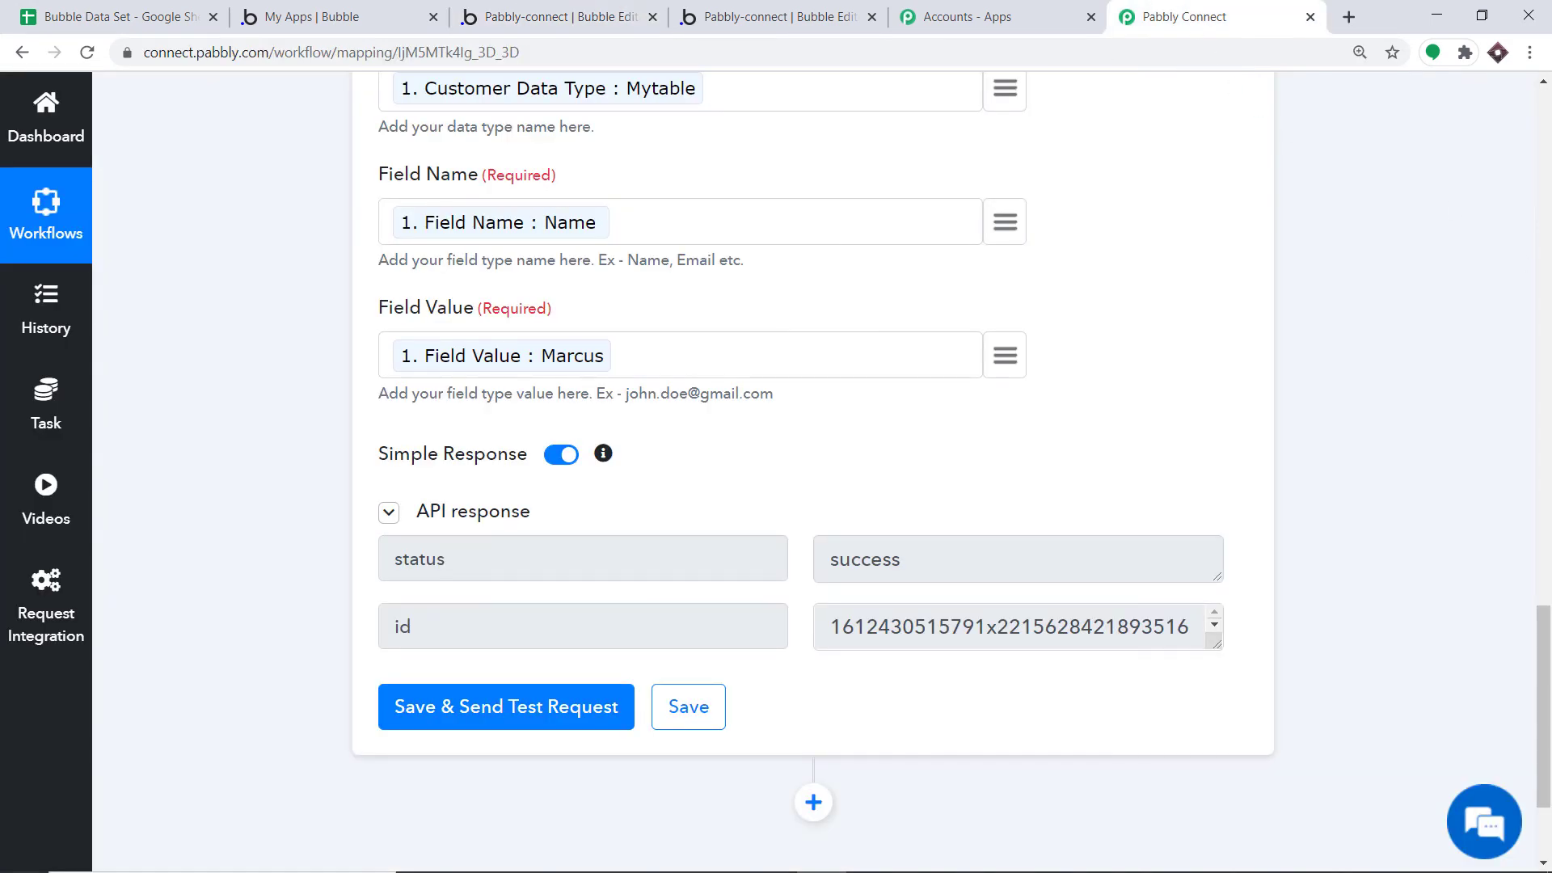
# Collapse the Bubble Testing and Google Sheets cards, then return to the spreadsheet
pyautogui.click(1549, 360)
pyautogui.click(519, 396)
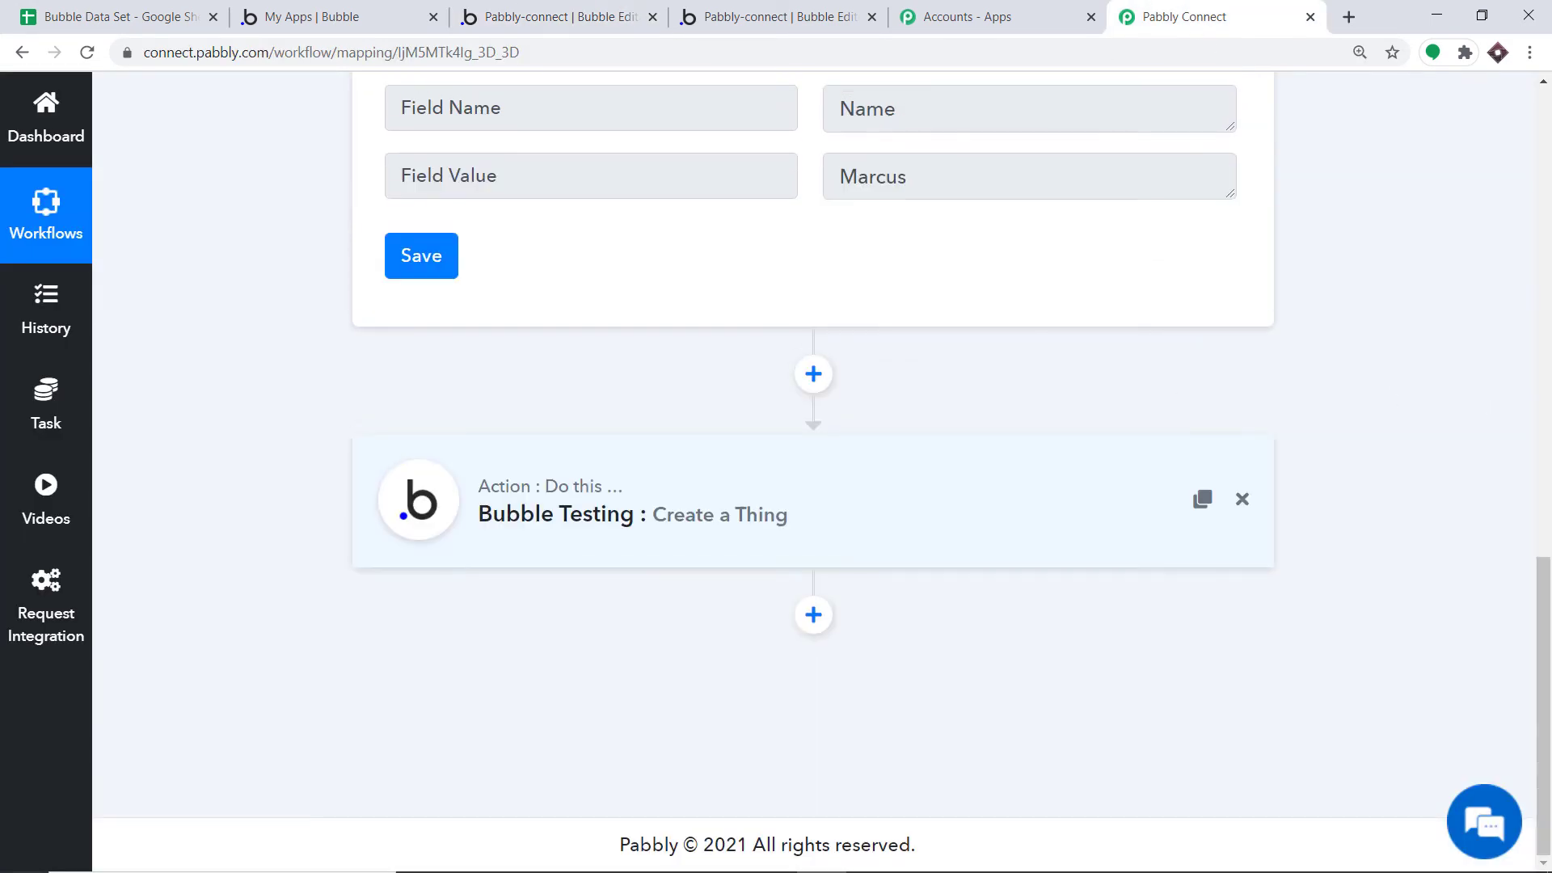
pyautogui.click(1549, 431)
pyautogui.scroll(3, 1549, 431)
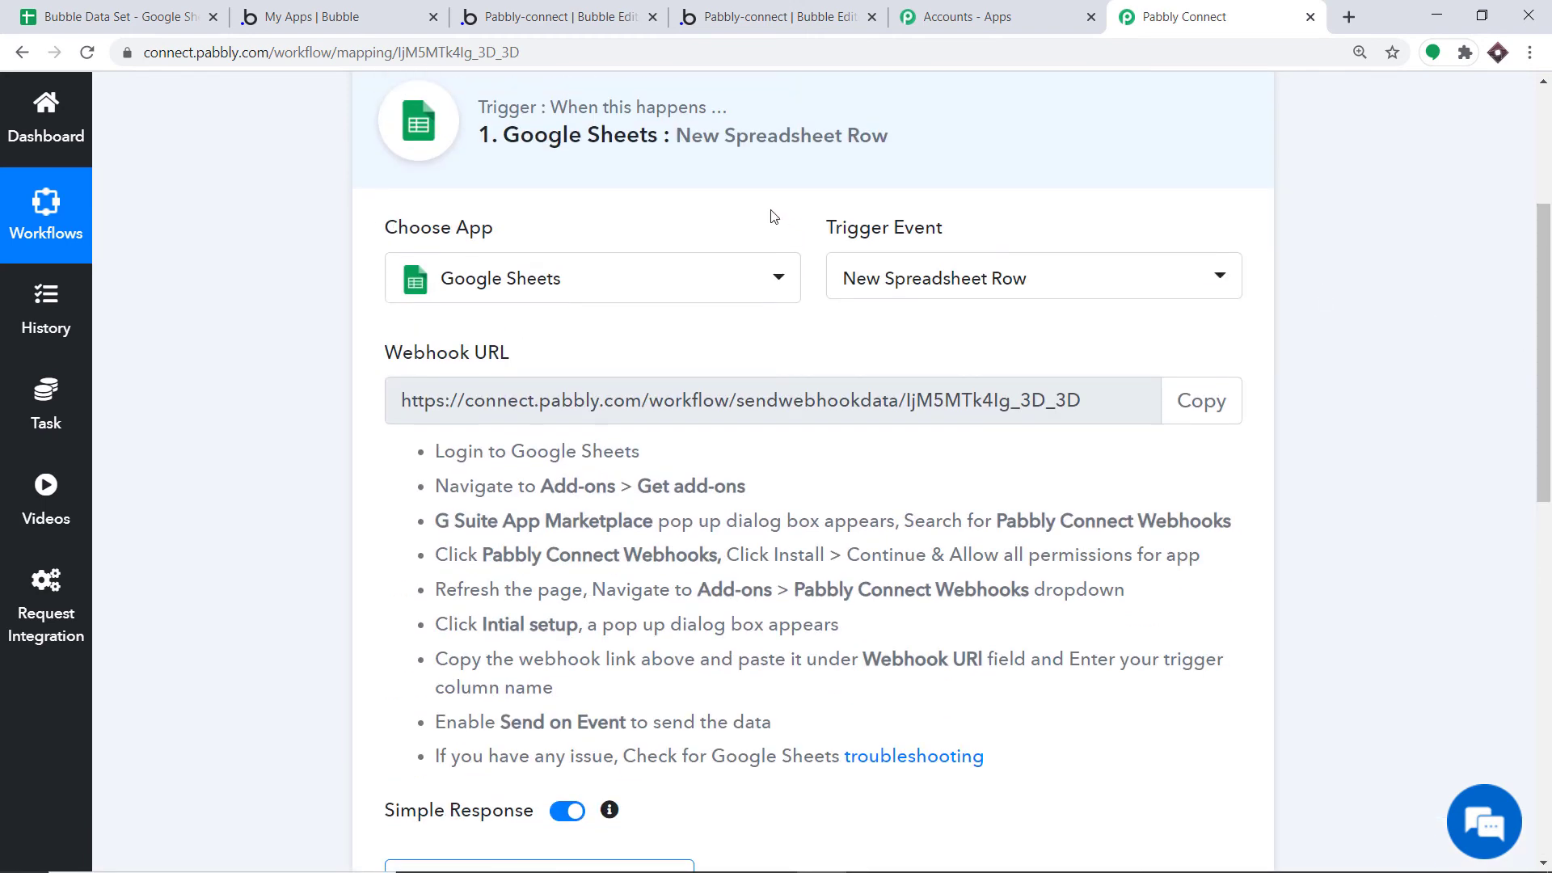
pyautogui.click(767, 155)
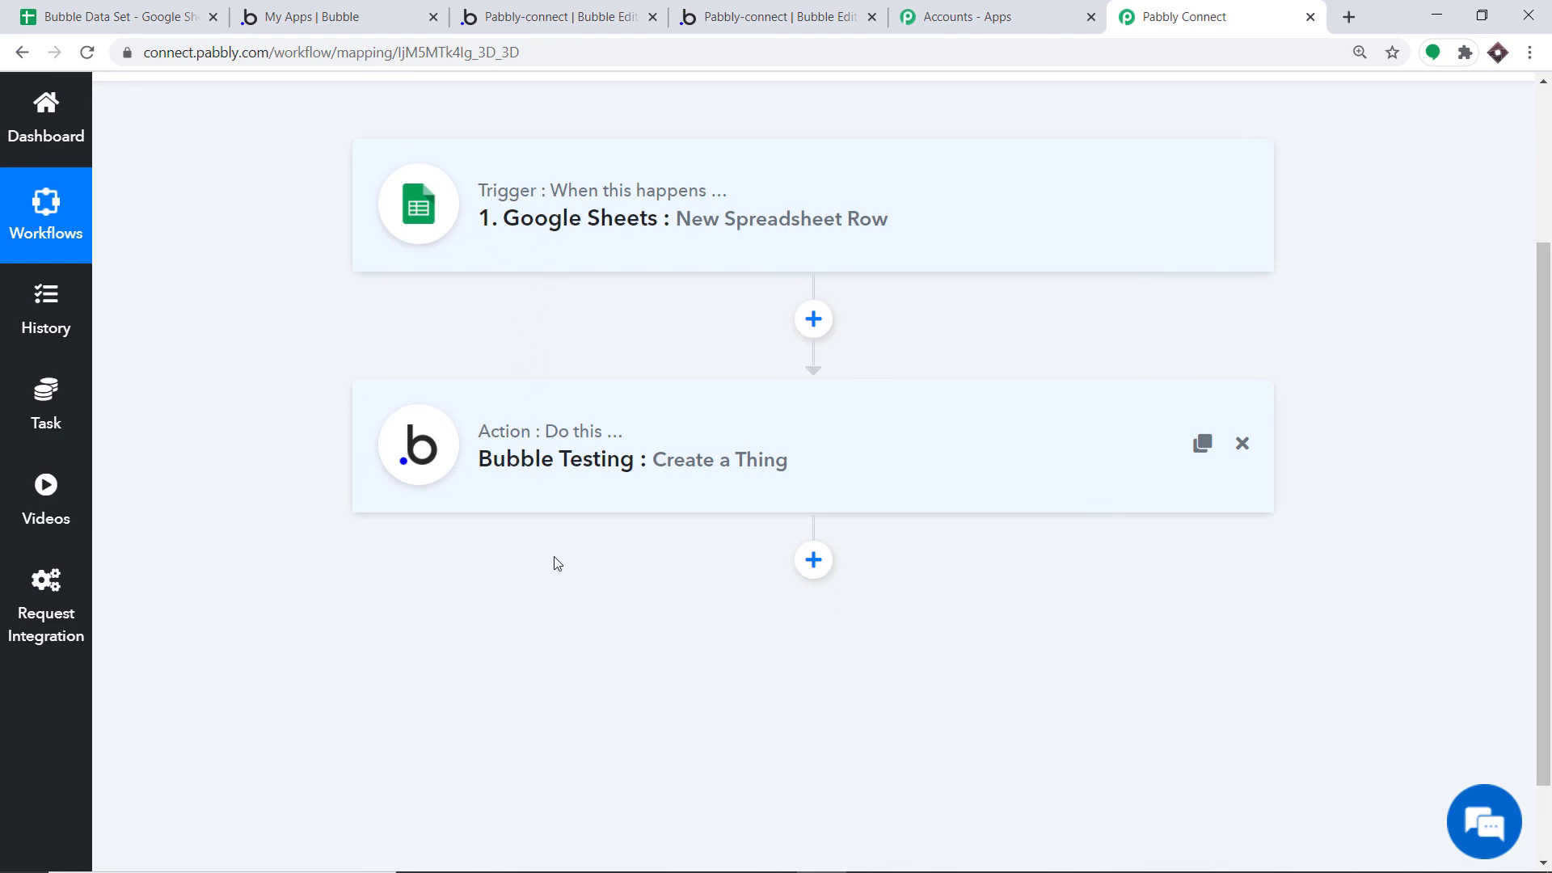
pyautogui.click(160, 13)
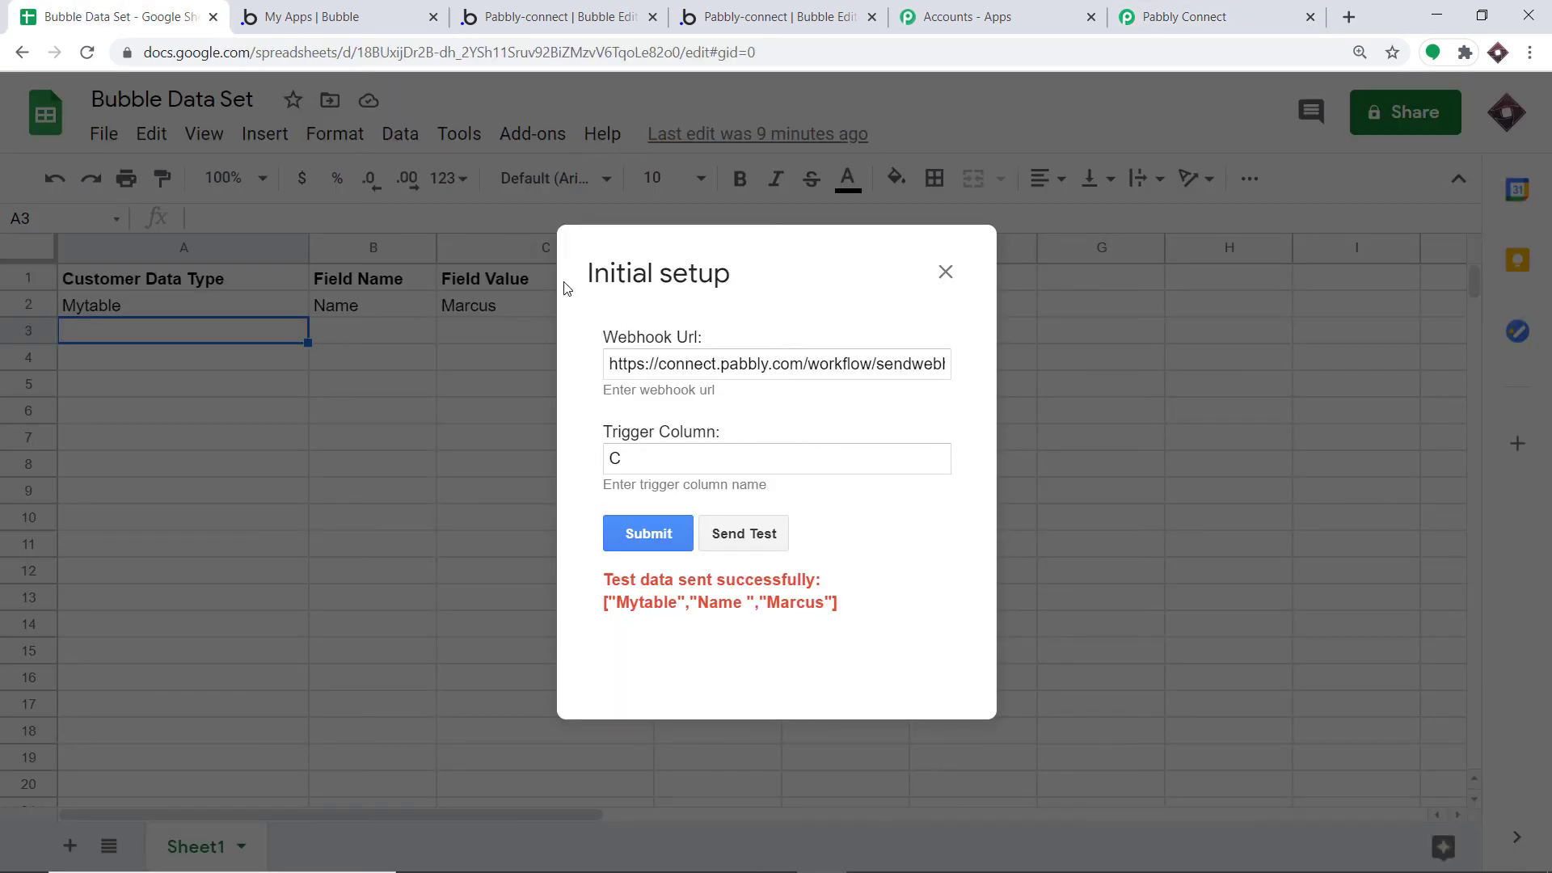
# Submit the Pabbly webhook setup and run Add-ons > Pabbly Connect Webhooks > Send On Event
pyautogui.click(629, 535)
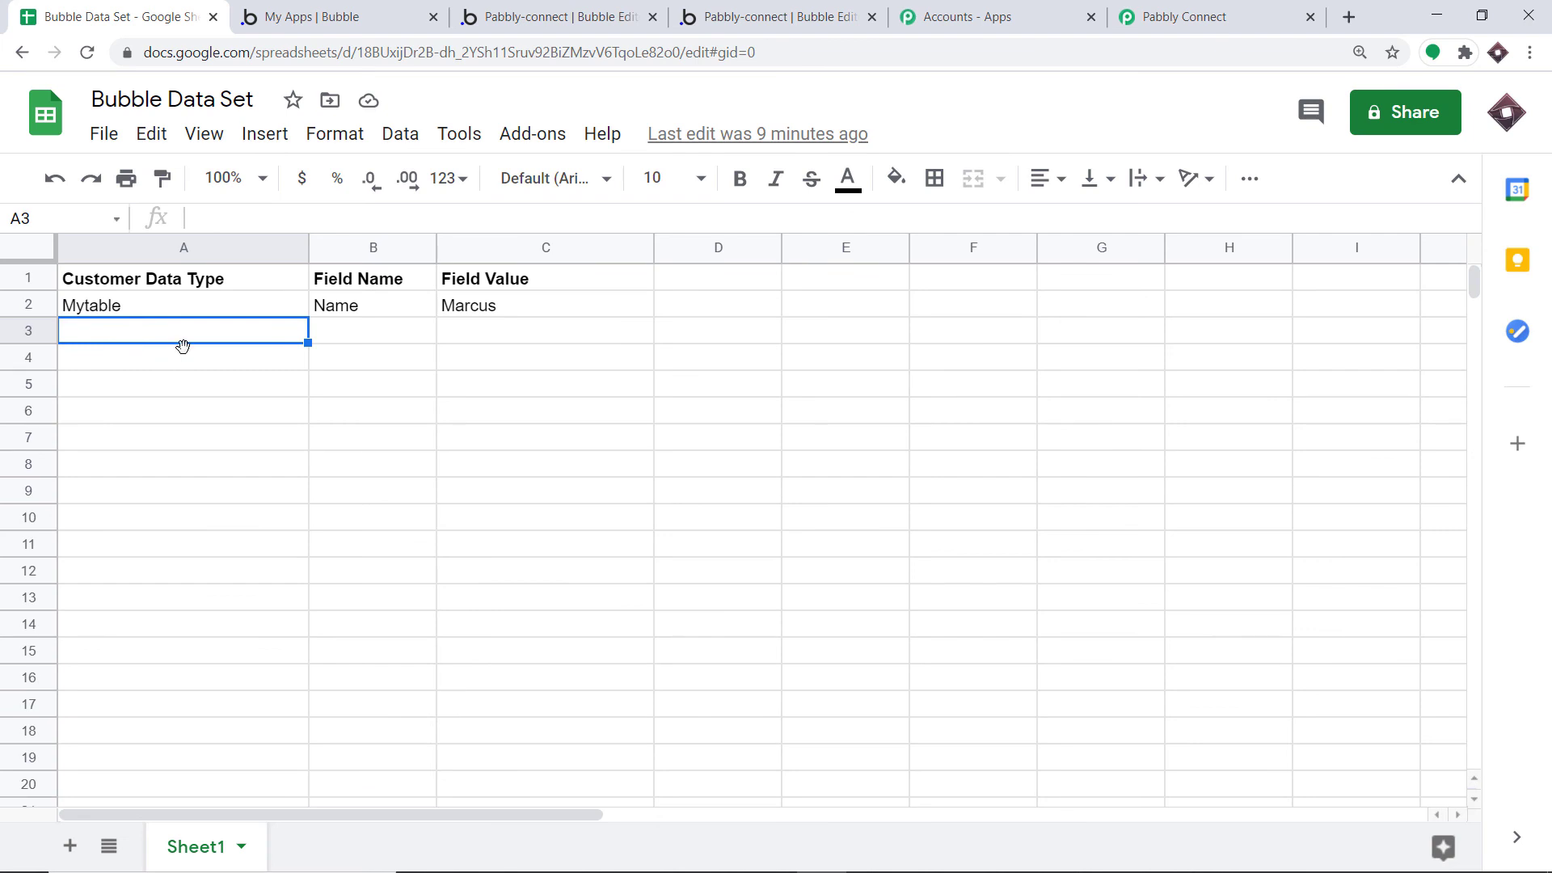
pyautogui.click(528, 136)
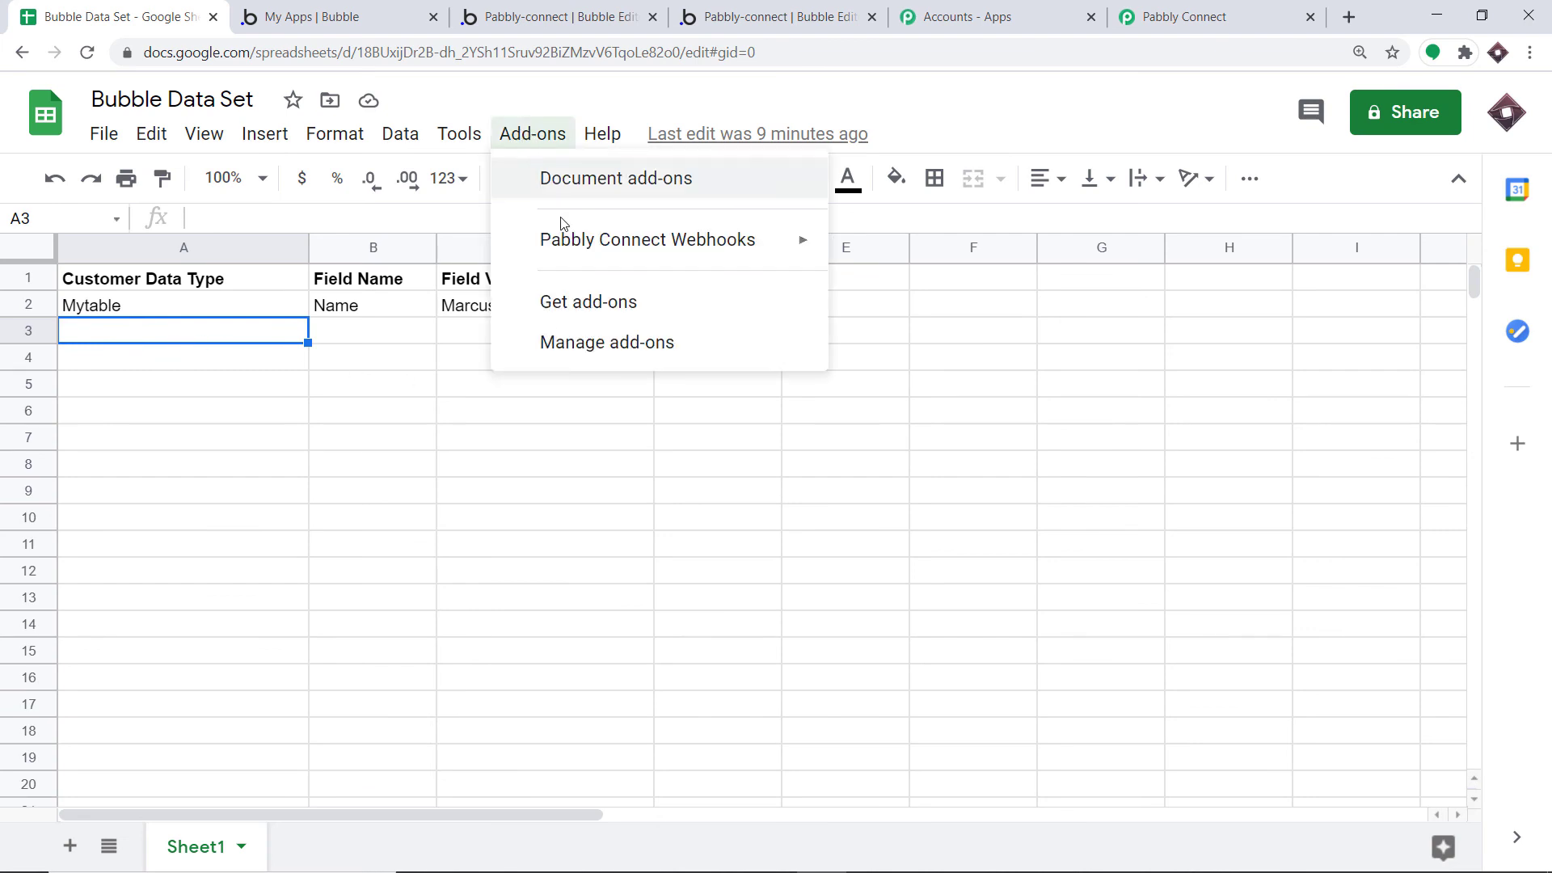
pyautogui.moveTo(565, 240)
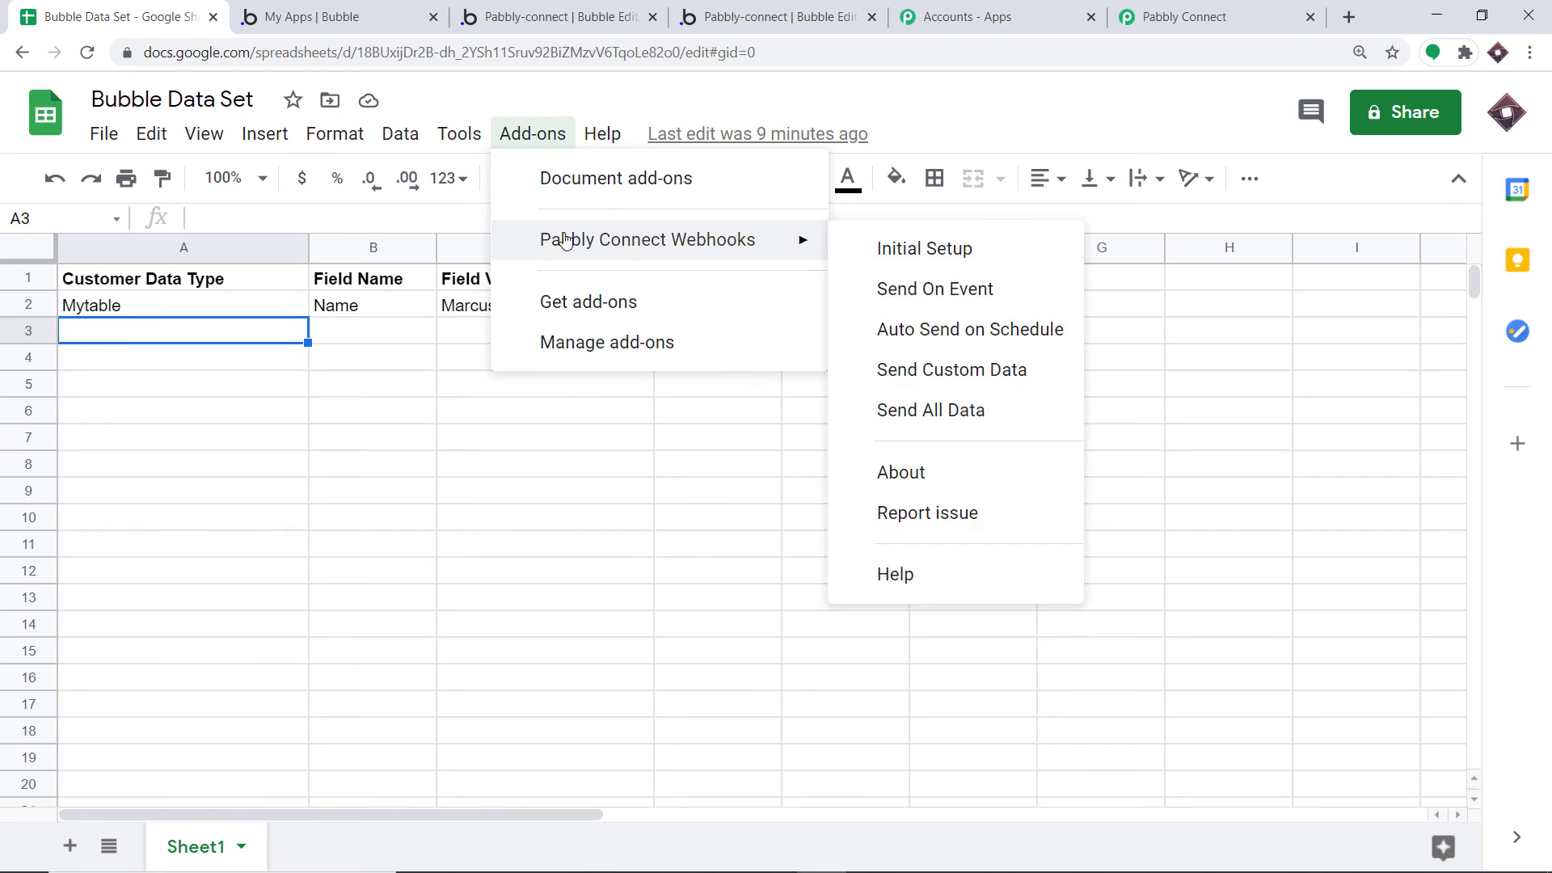
pyautogui.click(950, 291)
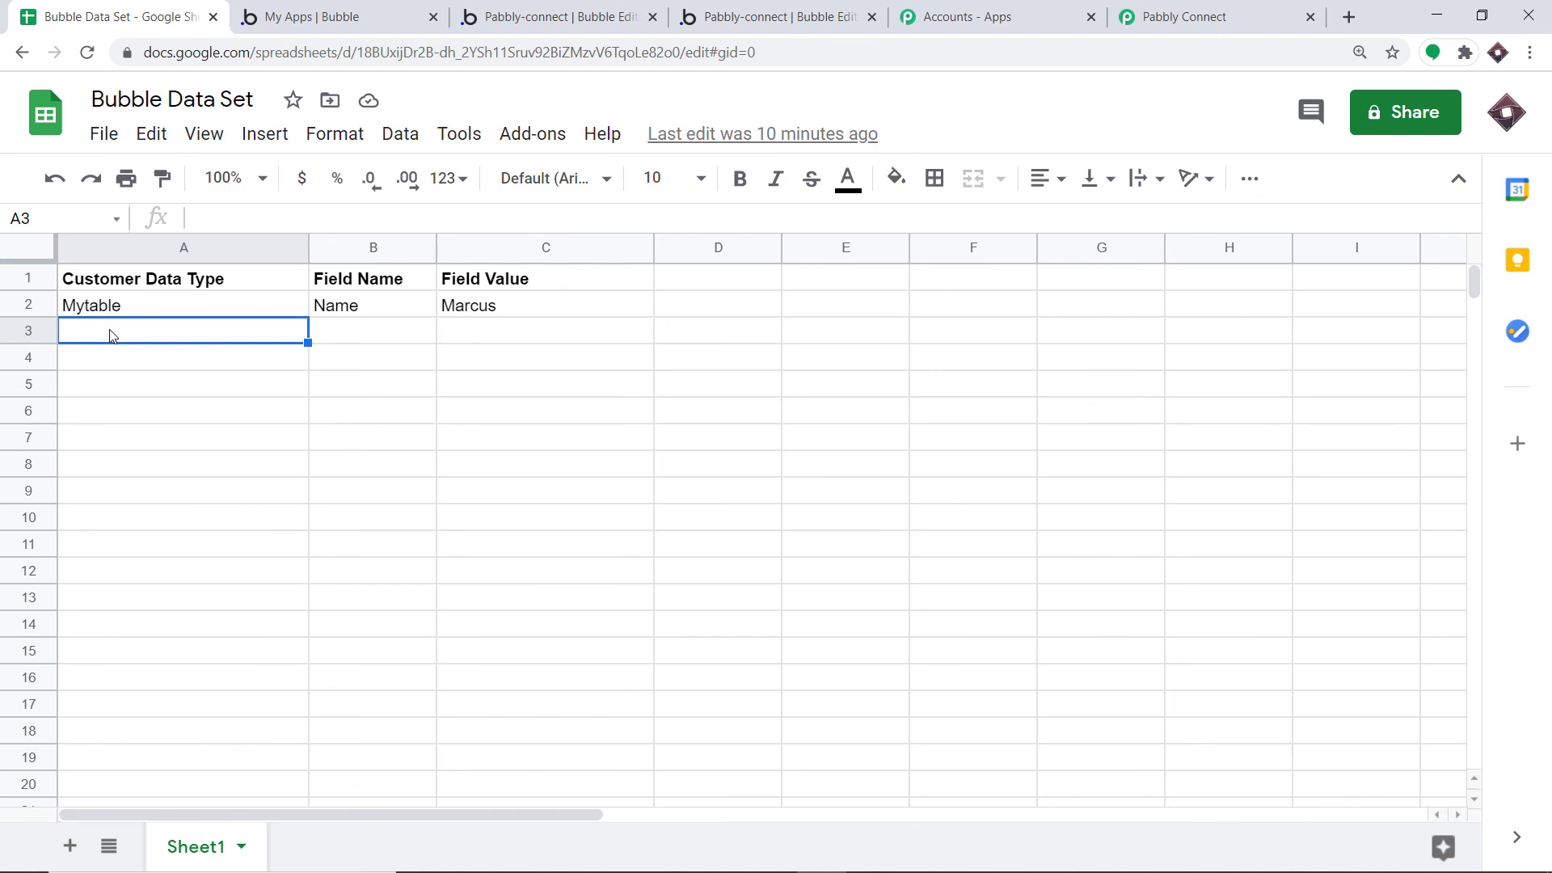
# Fill row 3 with Mytable, Email and a sample e-mail address
pyautogui.write('Myt')
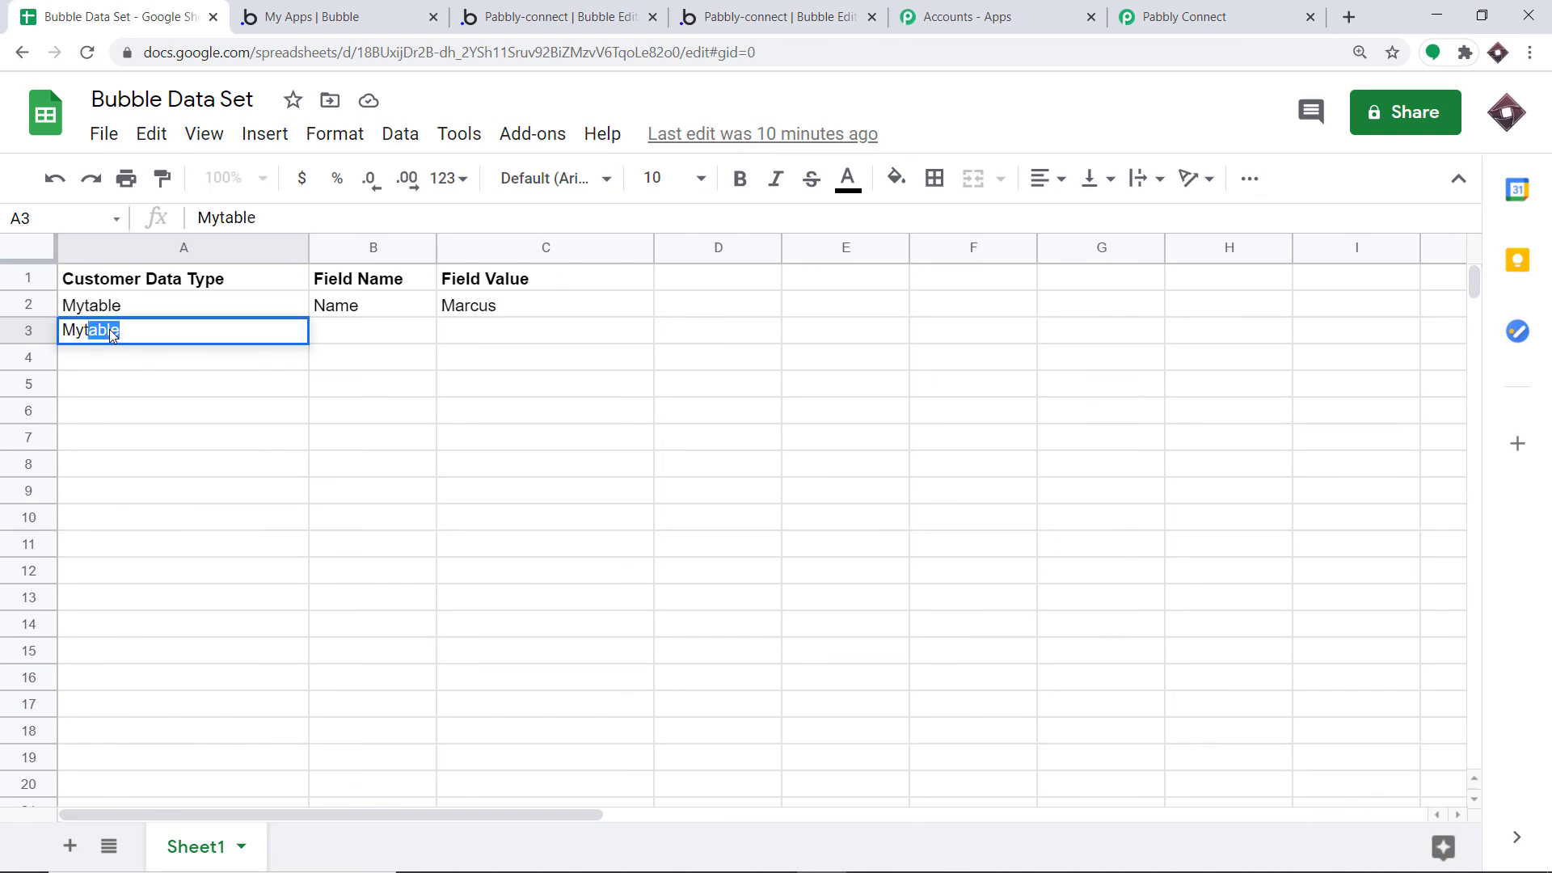
pyautogui.click(340, 332)
pyautogui.write('Email')
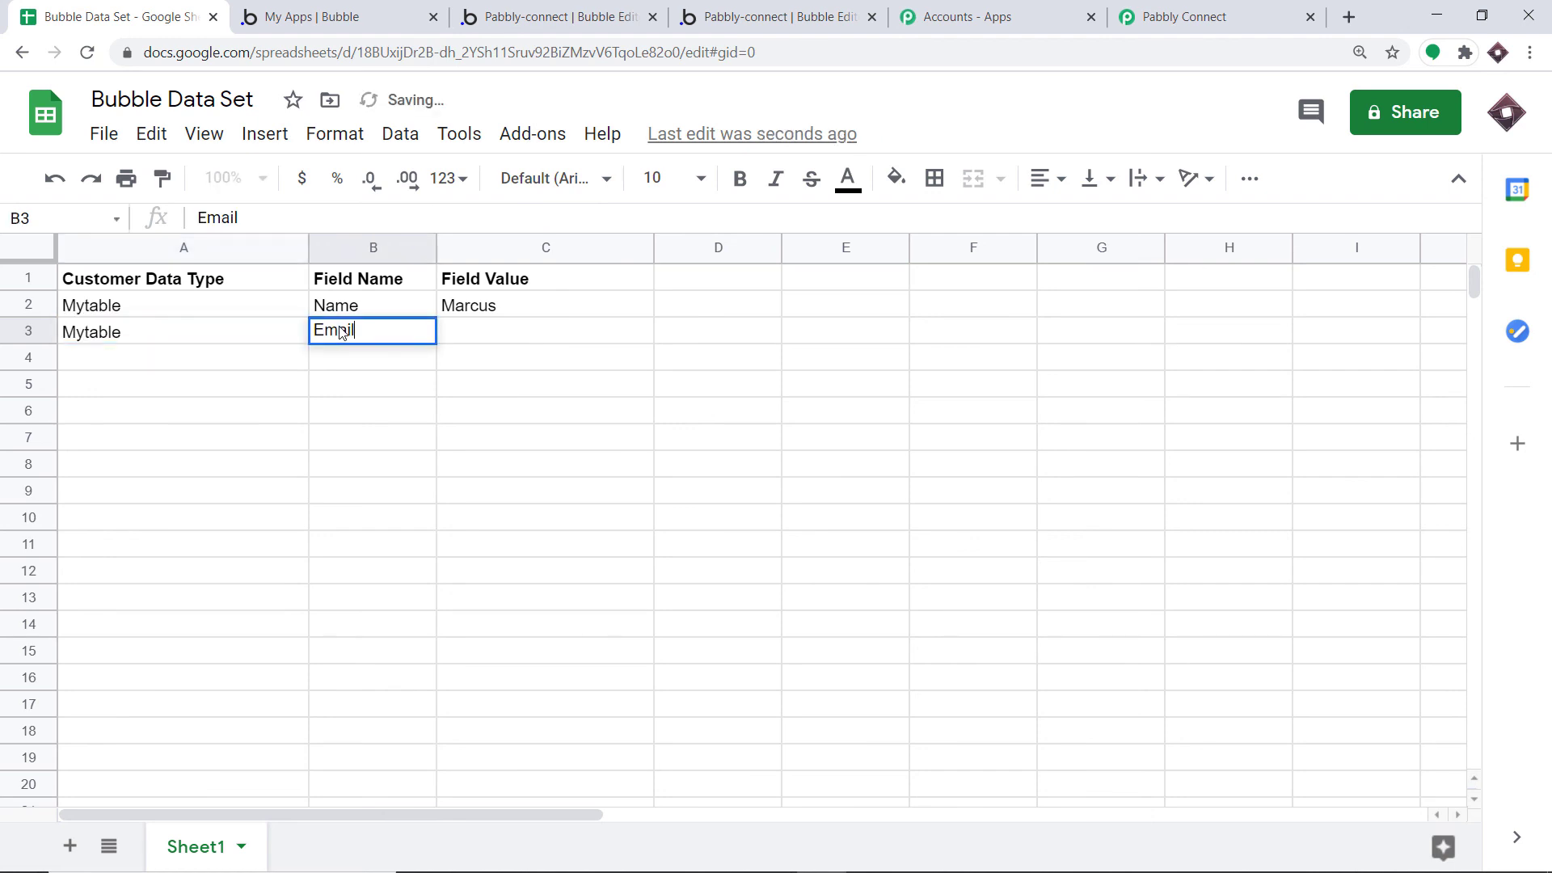
pyautogui.click(487, 340)
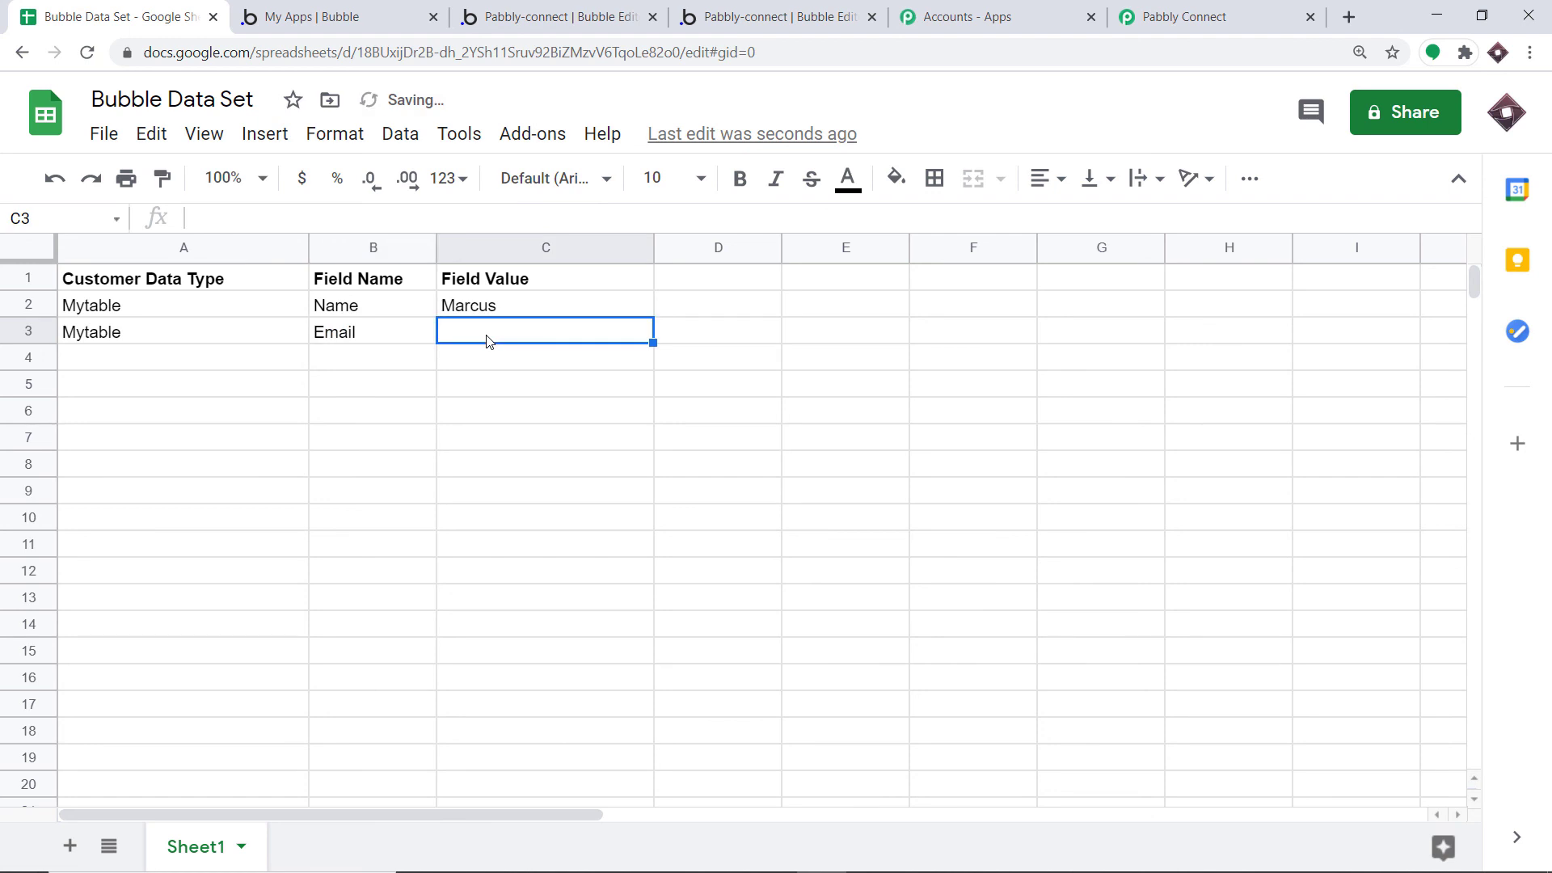
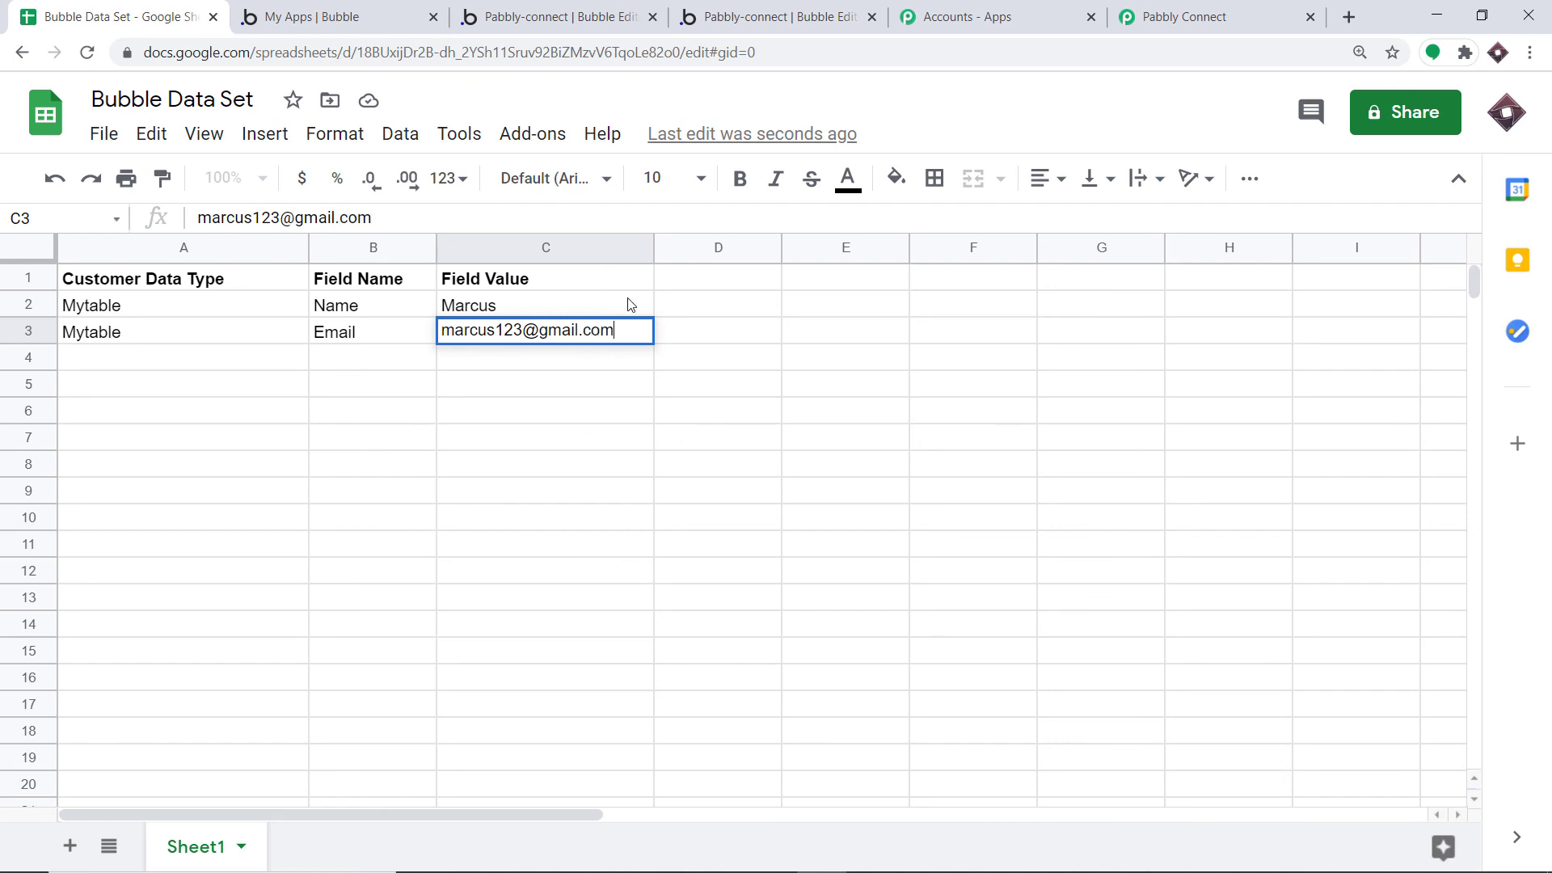
pyautogui.click(705, 304)
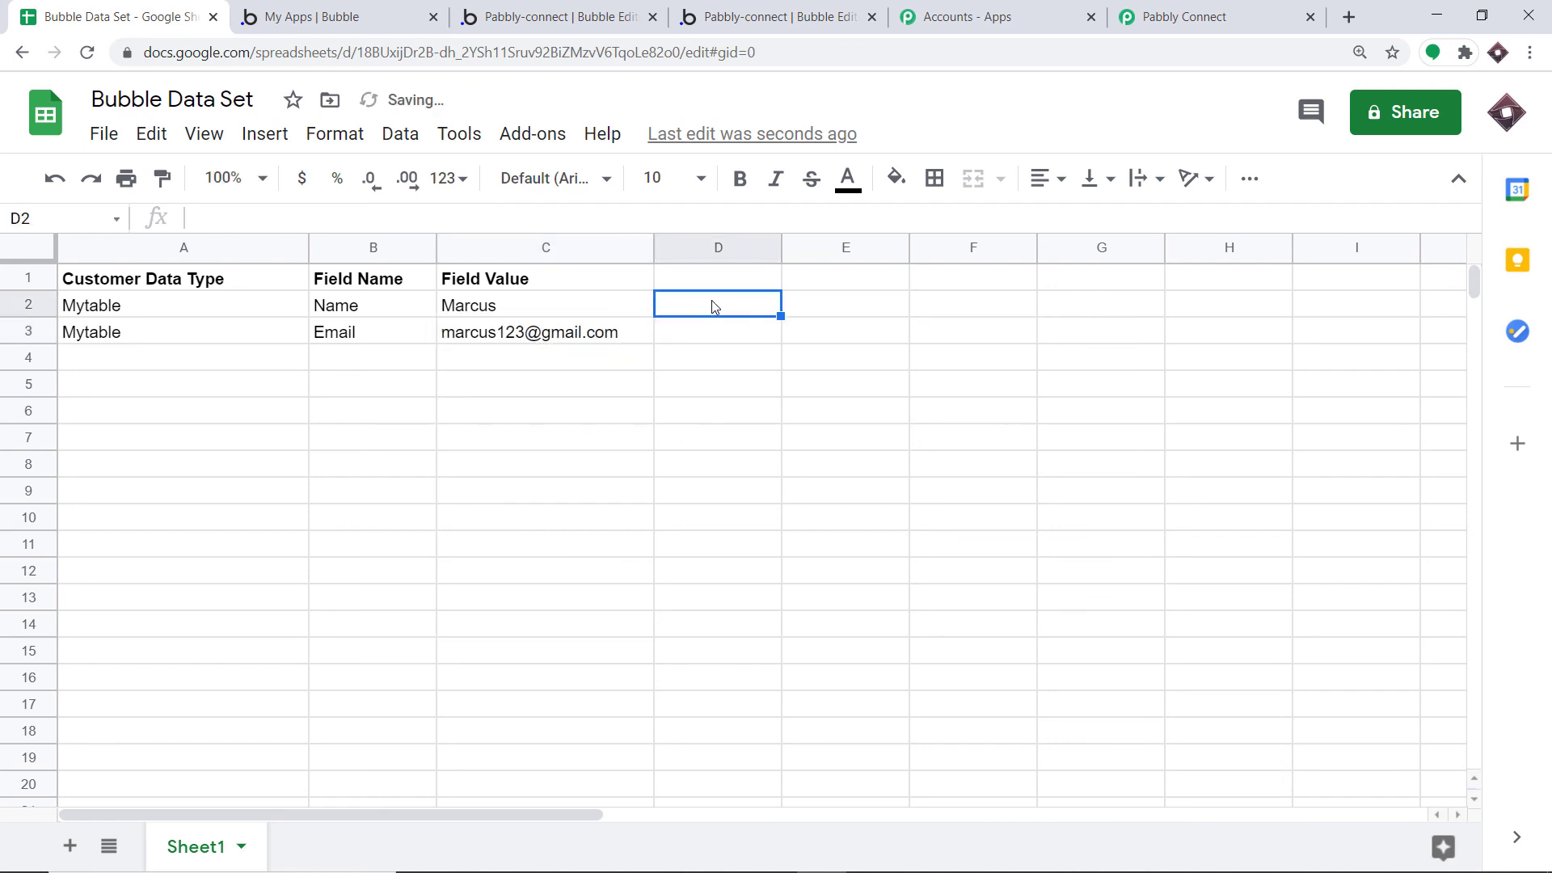
pyautogui.click(535, 6)
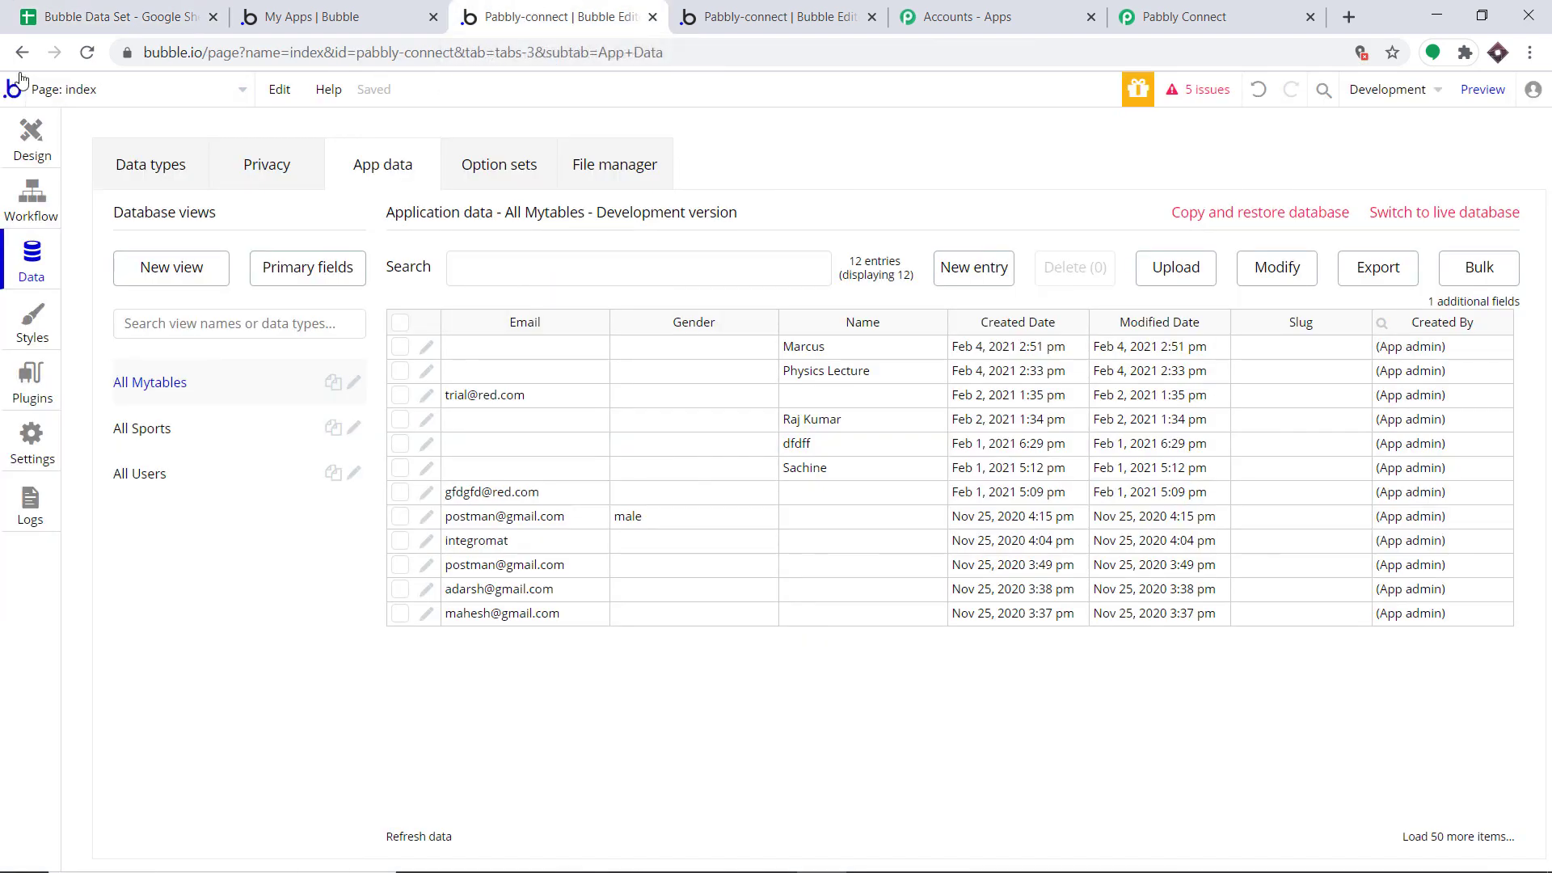
# Reload Bubble and view All Mytables, confirming 13 entries with the new e-mail record first
pyautogui.click(88, 53)
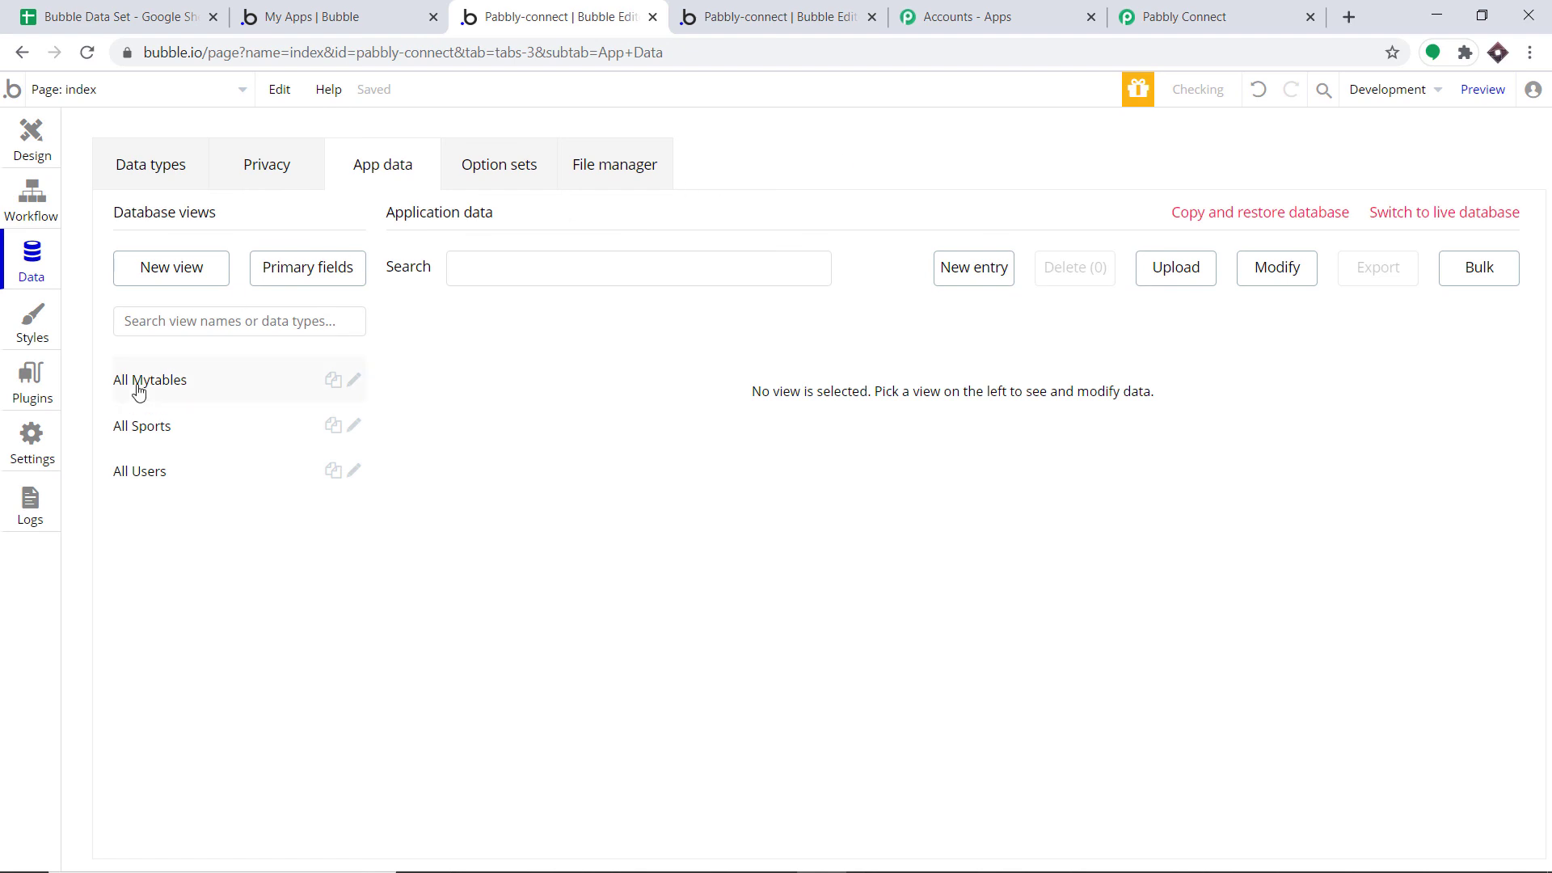
pyautogui.click(141, 385)
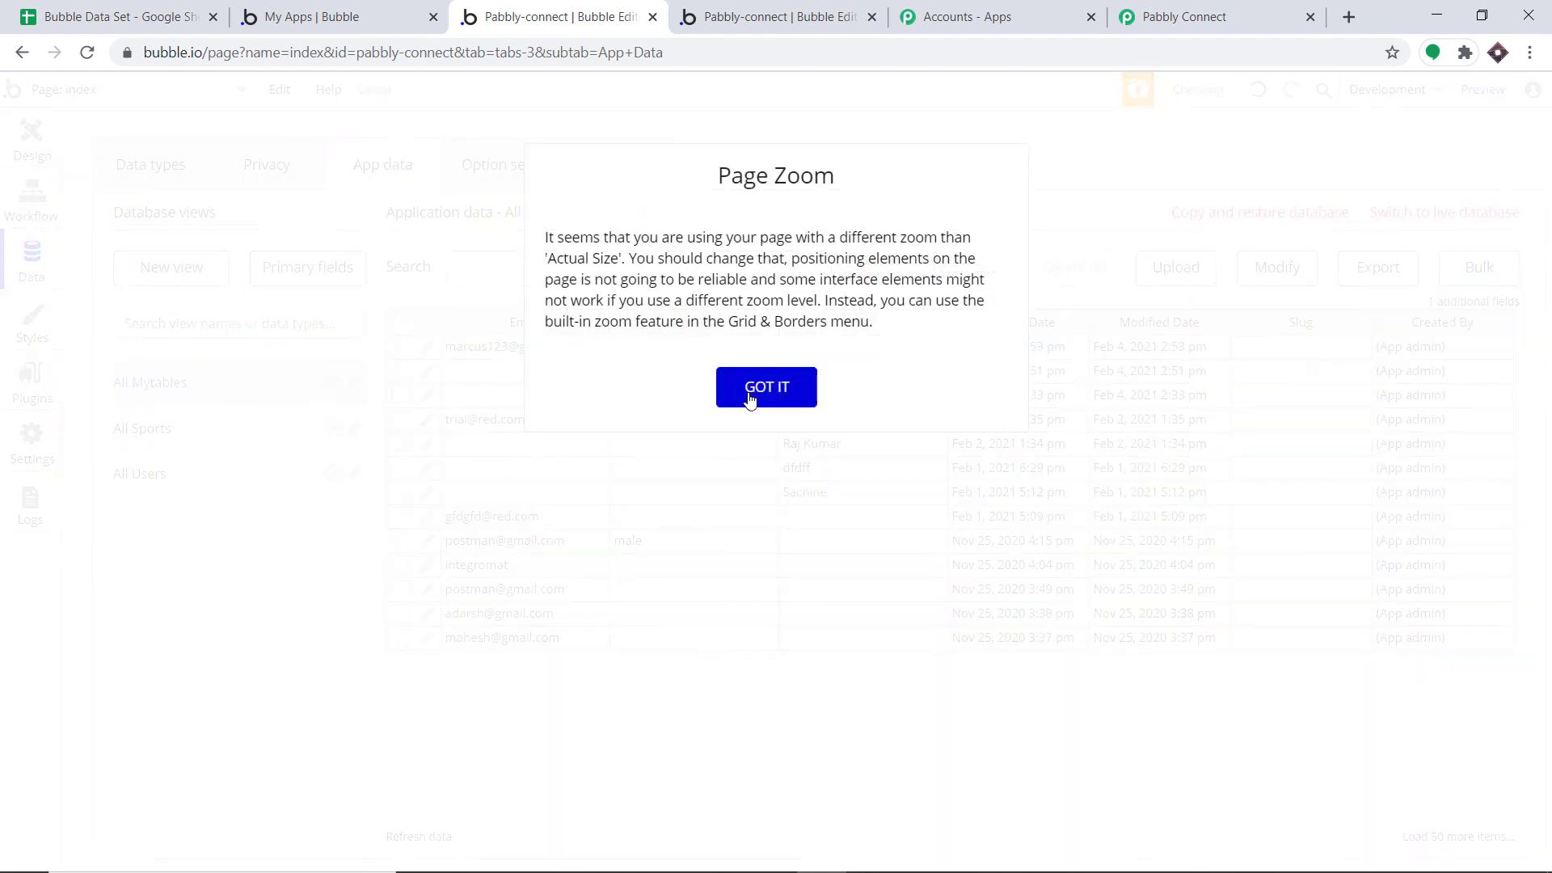
pyautogui.click(750, 396)
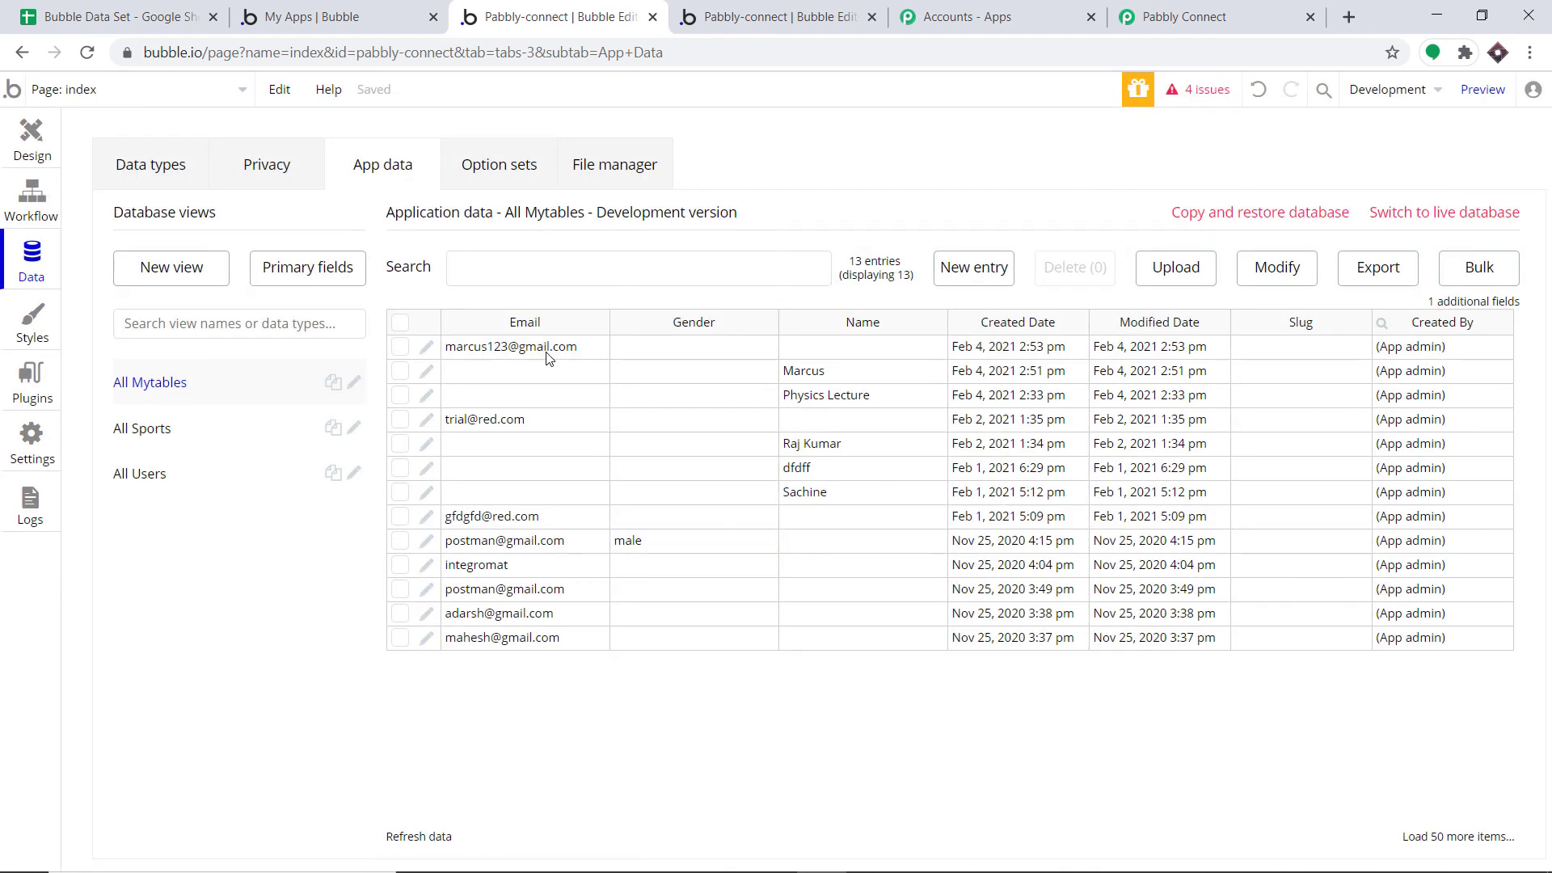